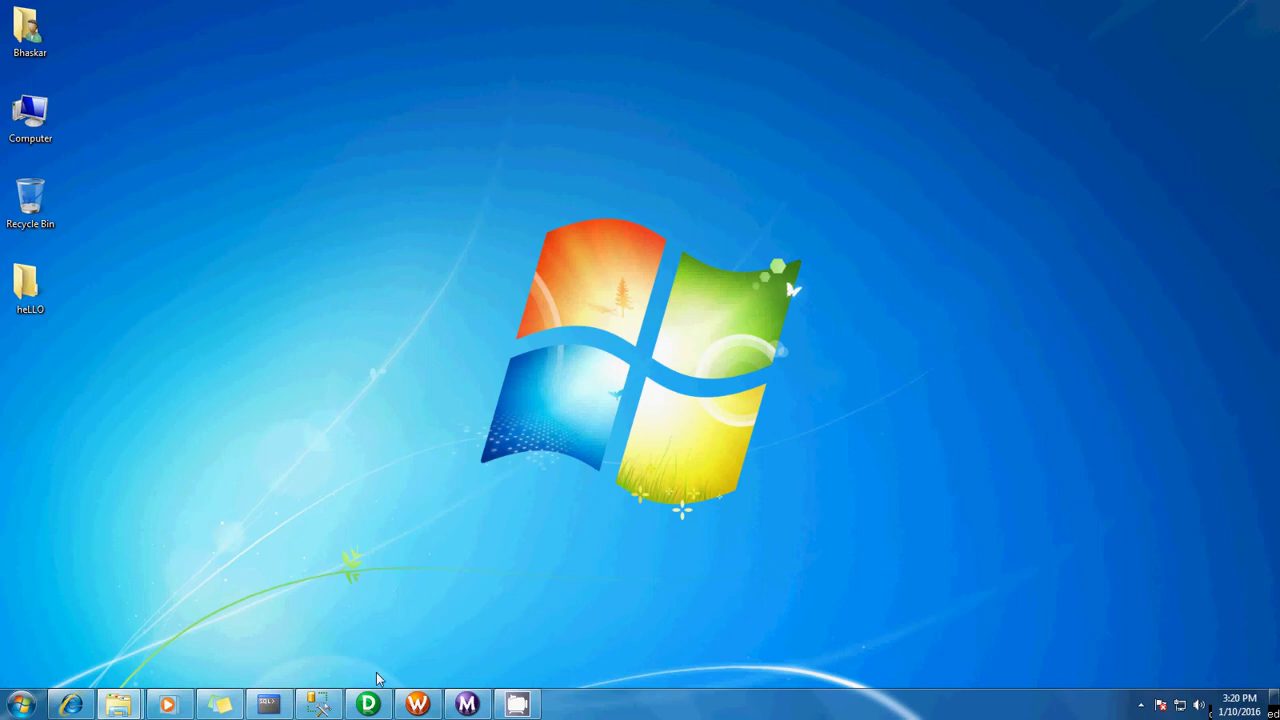
Step: Switch to Informatica PowerCenter Designer and locate its entry among the installed Informatica PowerCenter 8.6.0 client programs
click(369, 704)
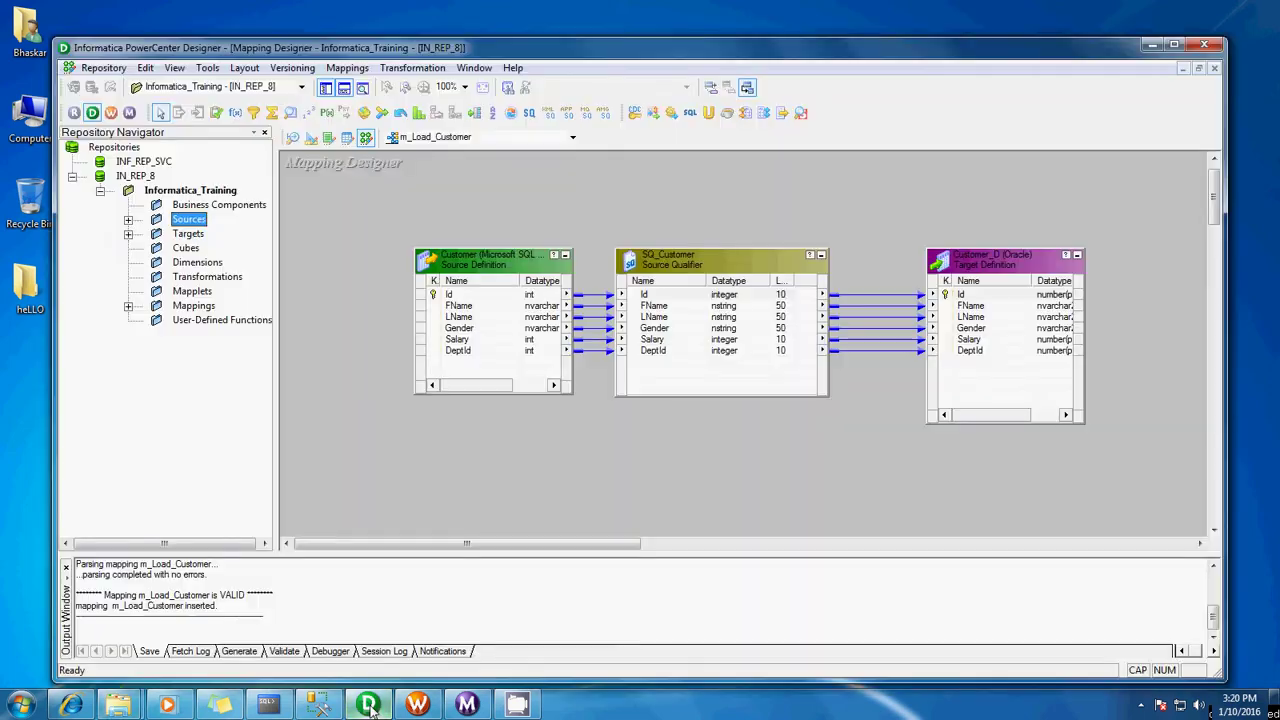
click(14, 705)
click(72, 692)
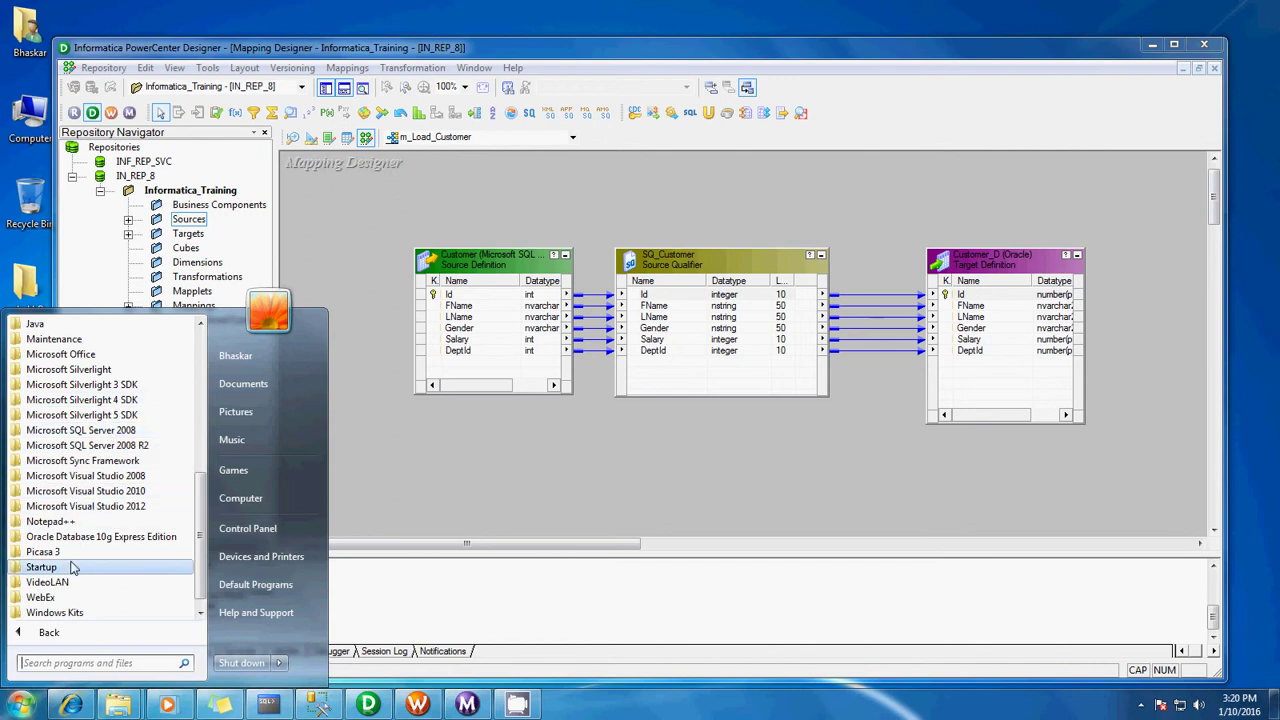
scroll(72, 560, up, 5)
click(85, 521)
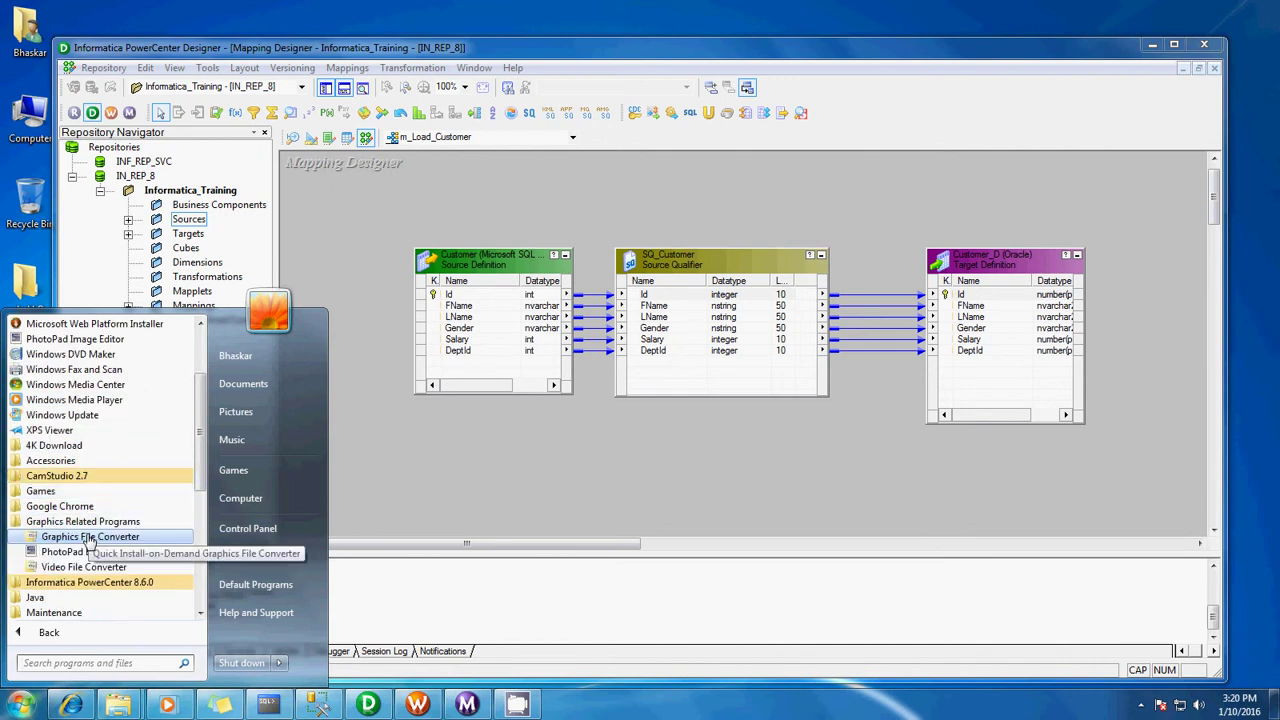
click(70, 582)
scroll(75, 540, down, 3)
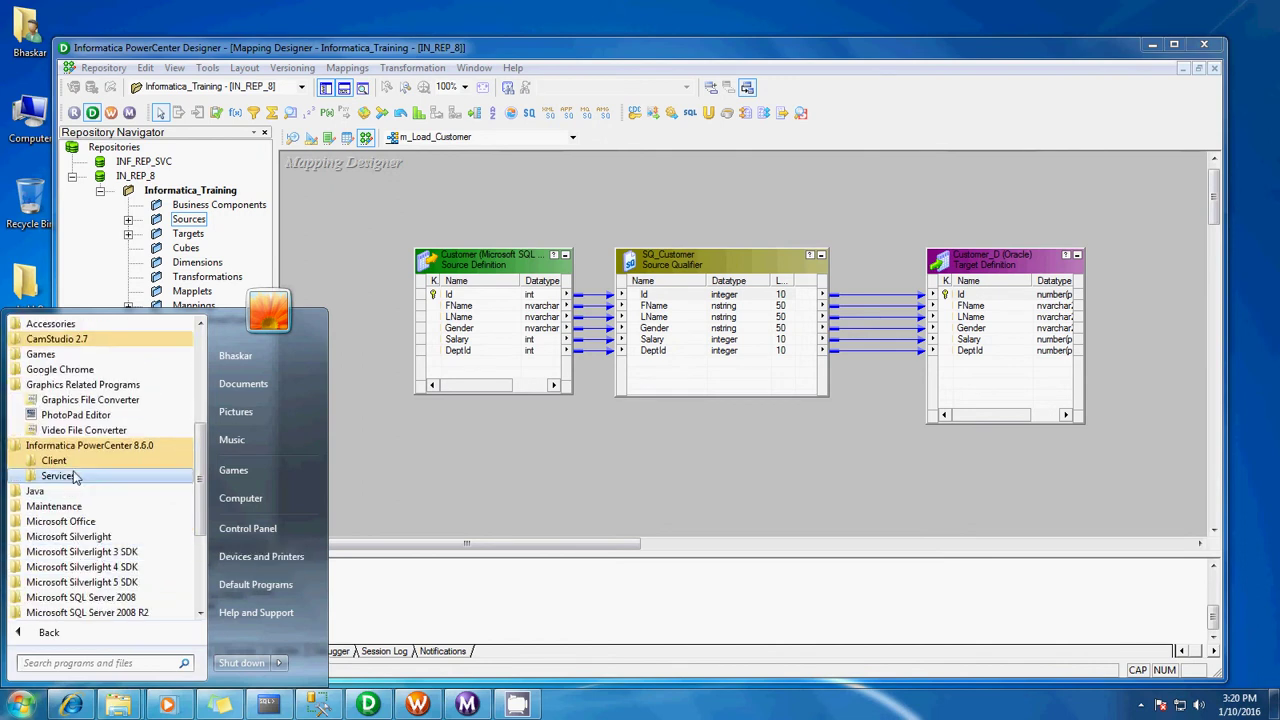
click(54, 460)
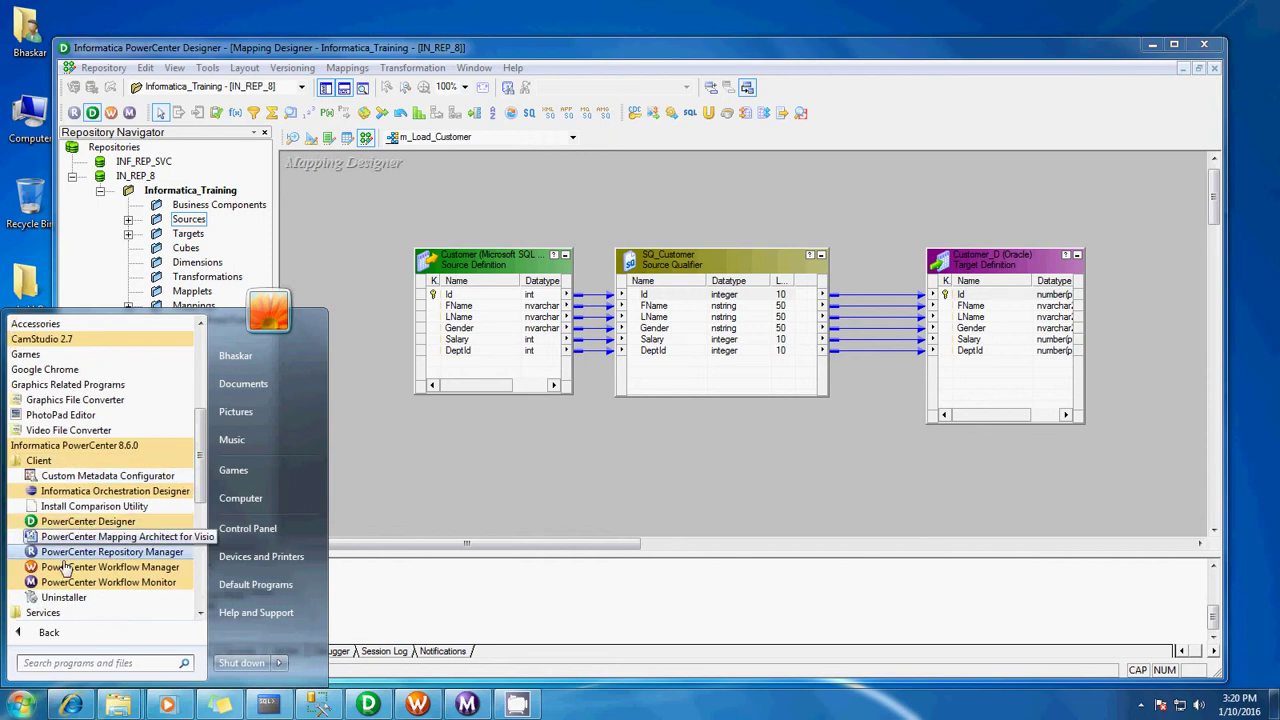
click(119, 524)
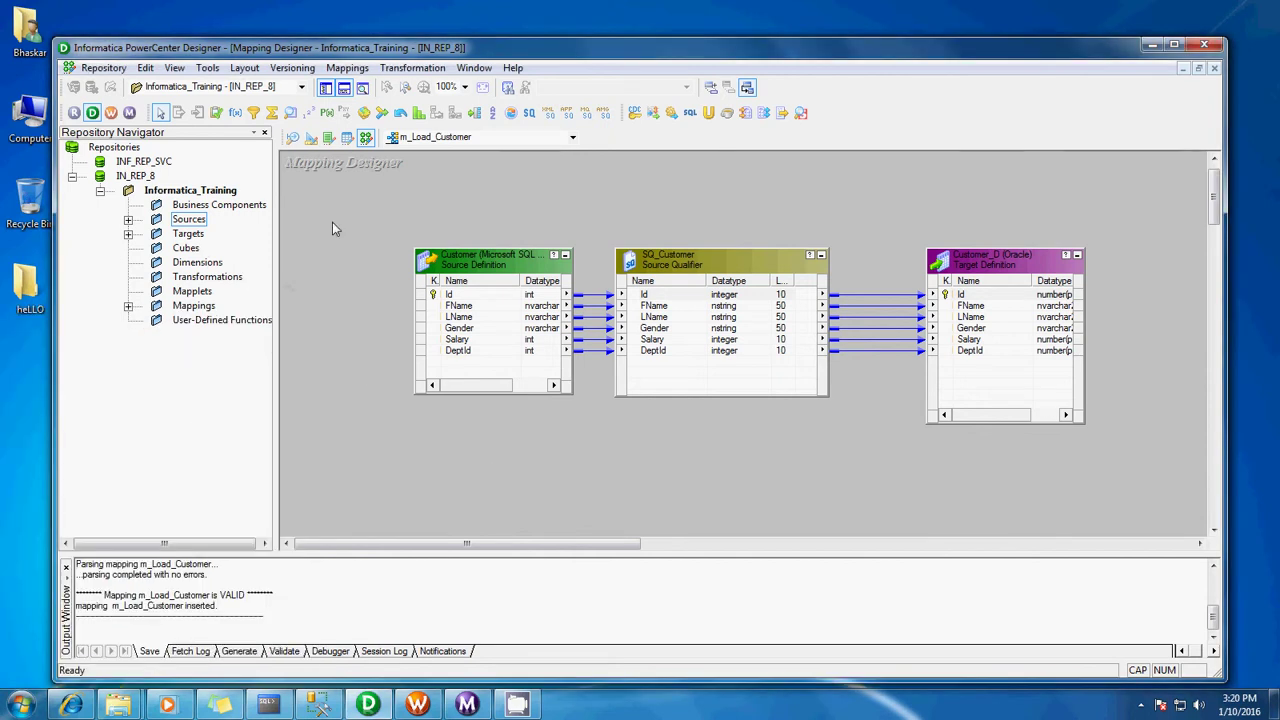
Step: Open the Source Analyzer, look over the available source import options and select the Sources folder
click(290, 139)
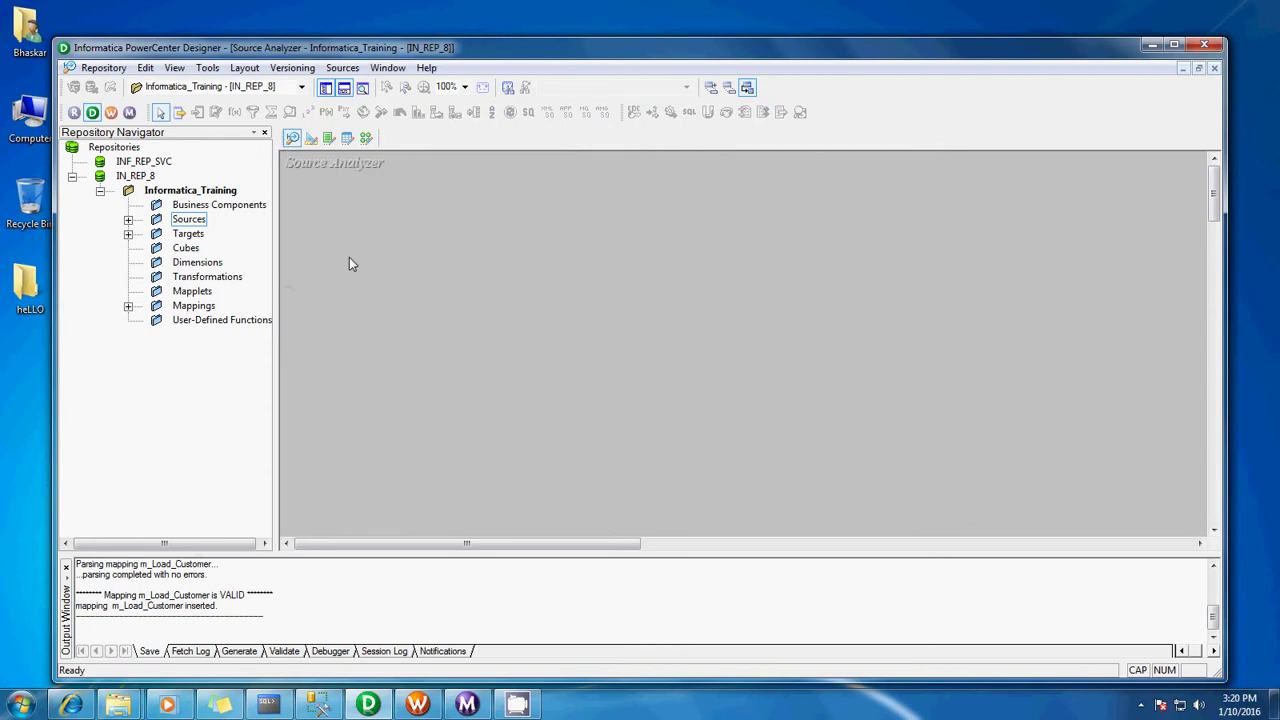
click(342, 67)
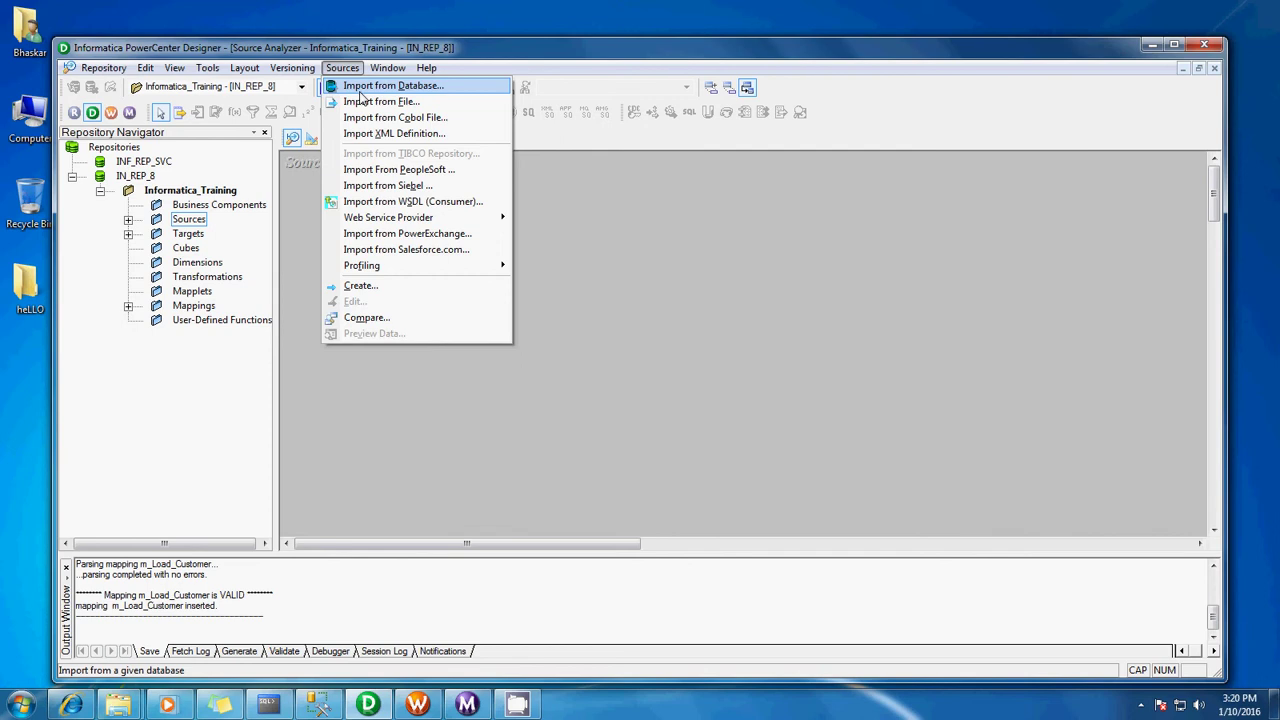
click(720, 297)
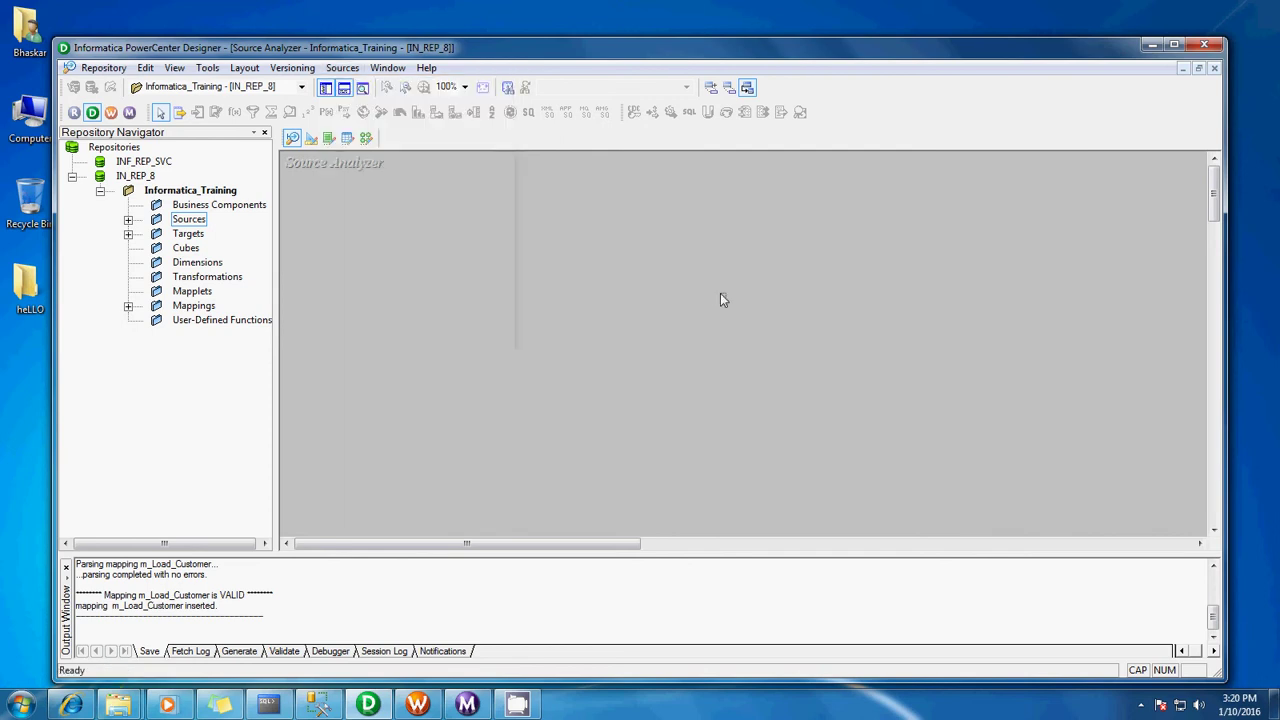
click(194, 223)
Step: Switch to SQL Server Management Studio, run only the select query on dbo.Department, and return to PowerCenter Designer
click(318, 705)
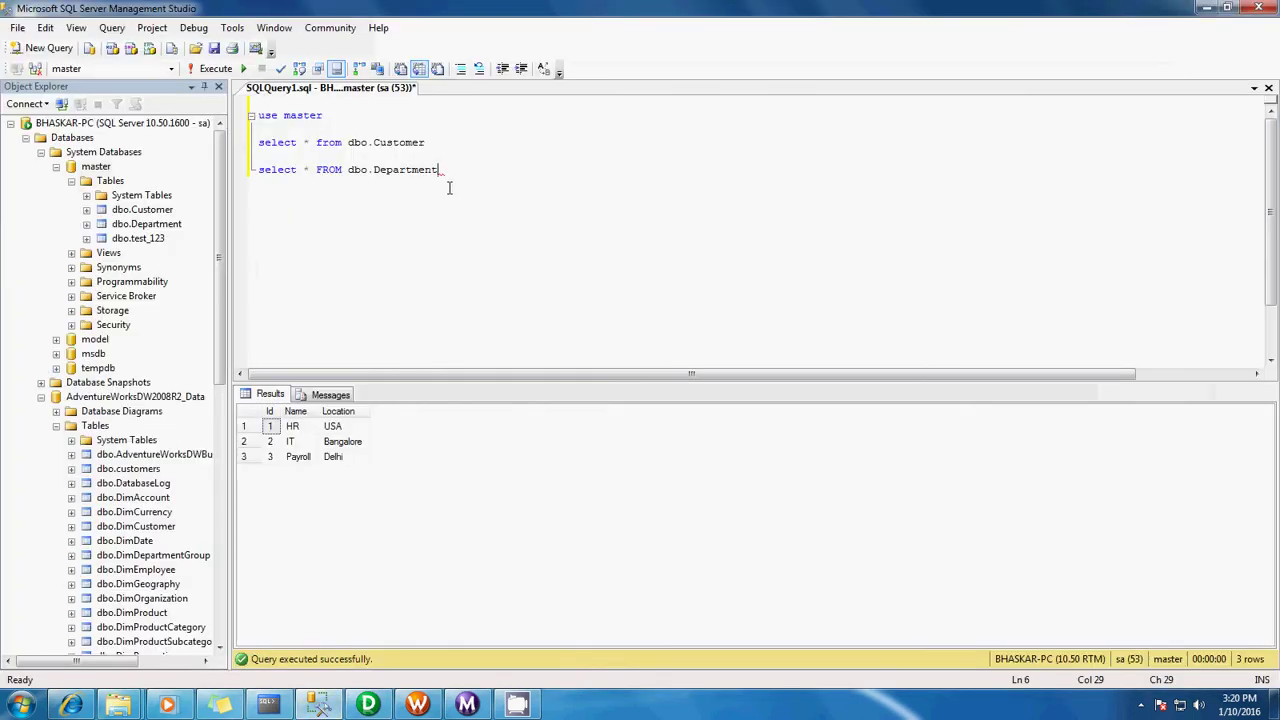
drag(440, 170, 236, 169)
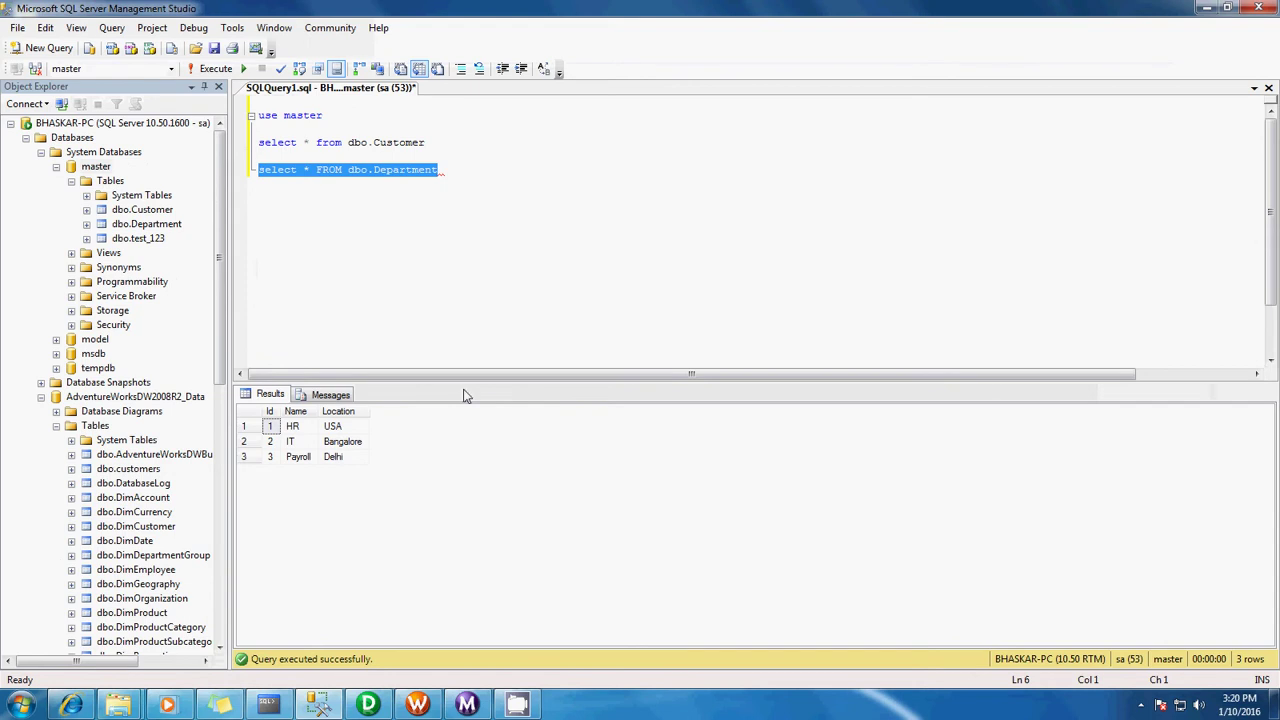
key(F5)
key(alt+Tab)
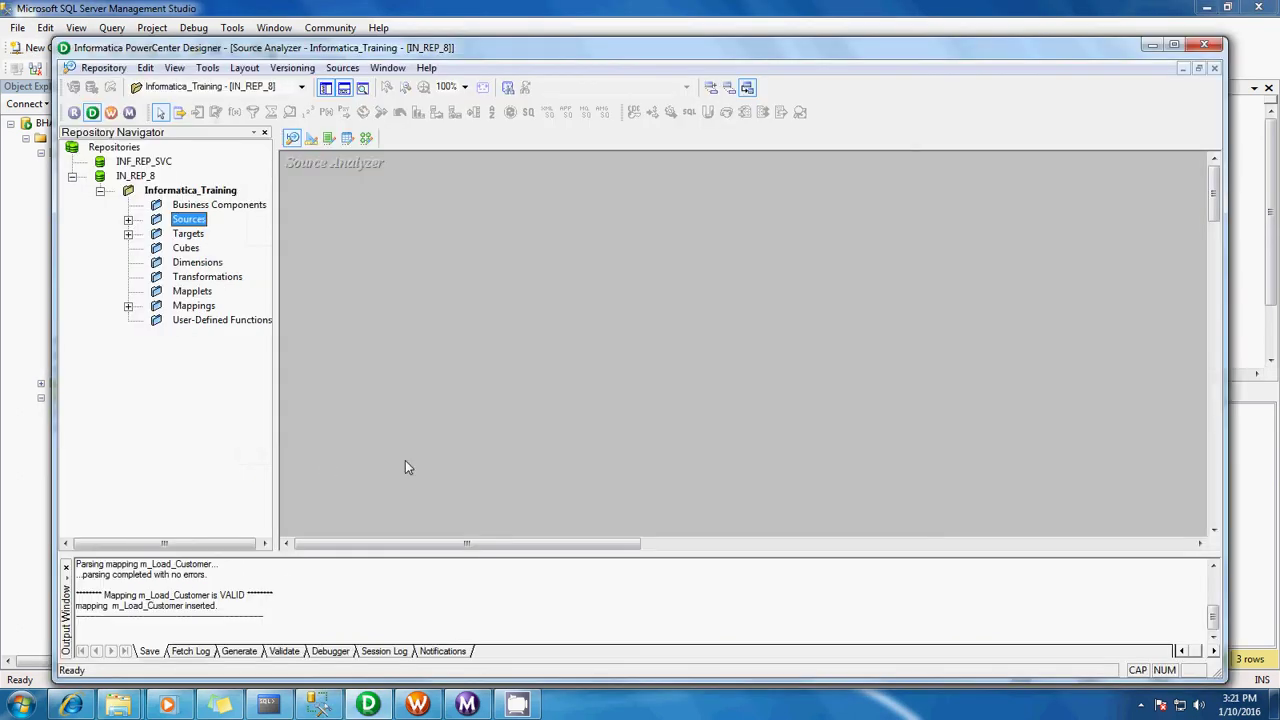
Step: View the table queries in the Run SQL Command Line window and return to PowerCenter Designer
click(268, 705)
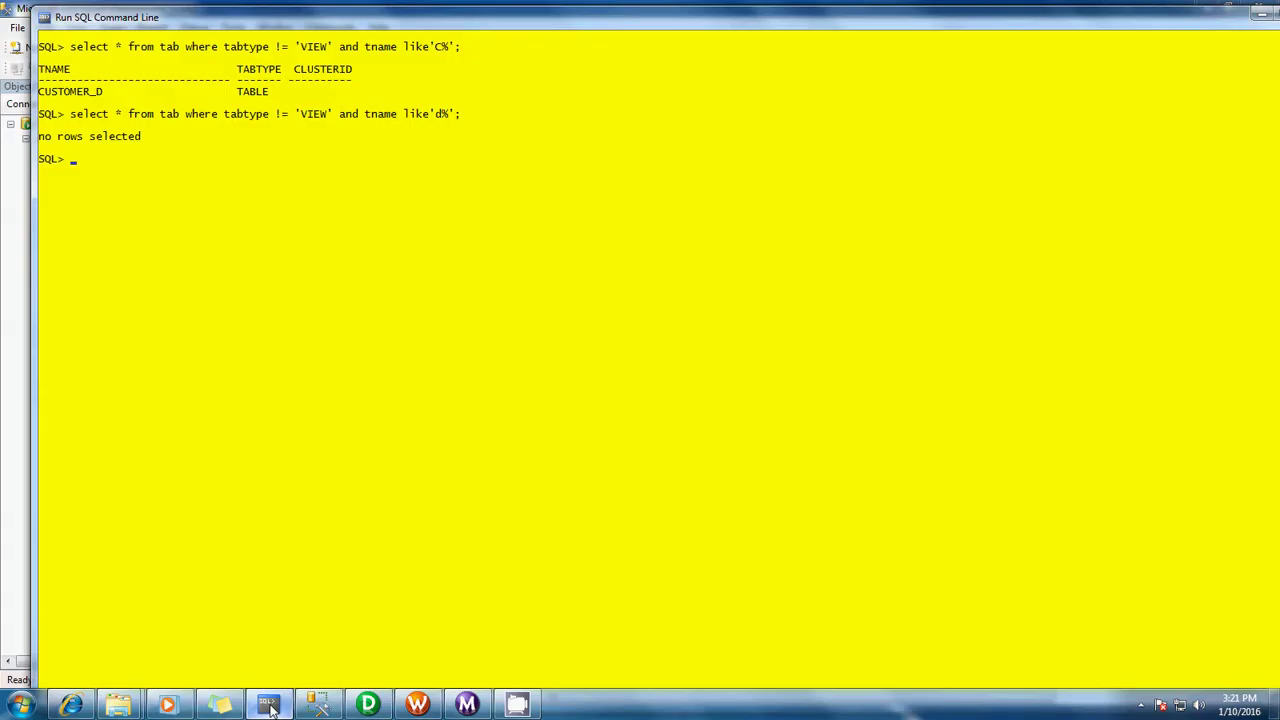
click(268, 705)
click(268, 705)
click(268, 705)
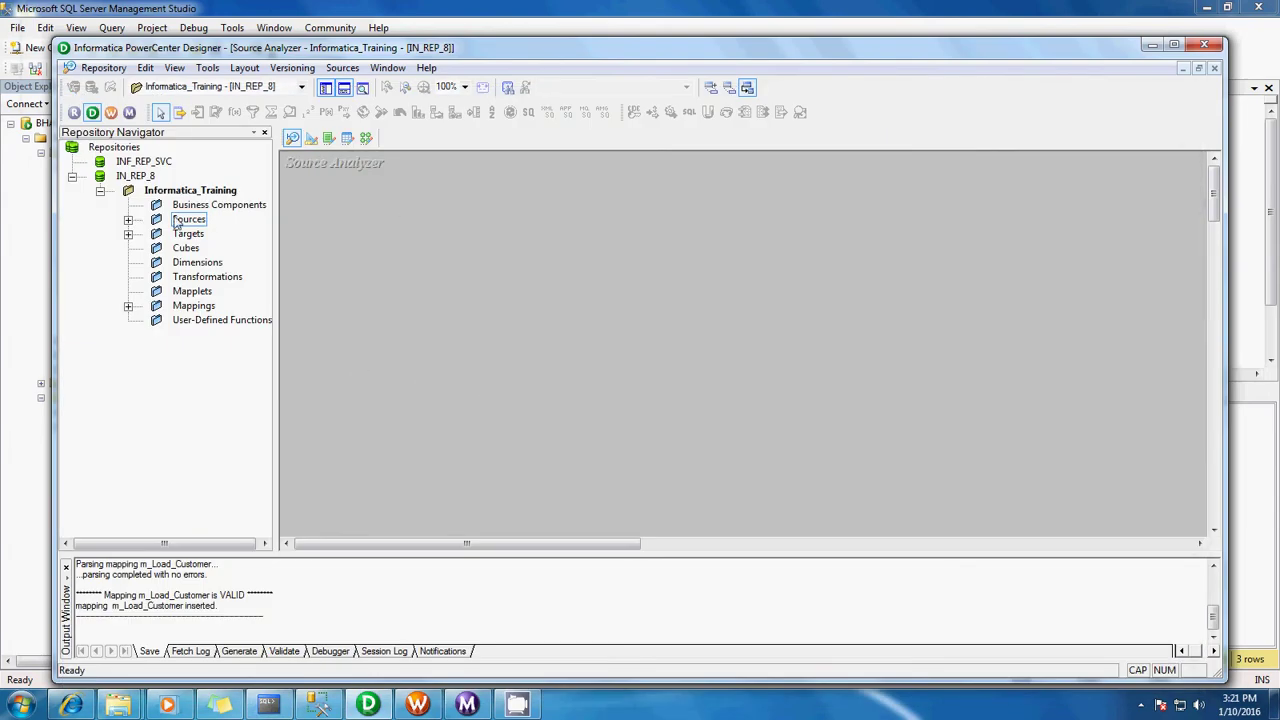
Step: Expand the Sources folder, start a source import from database and connect to the SQL (SQL Server) ODBC data source
click(128, 219)
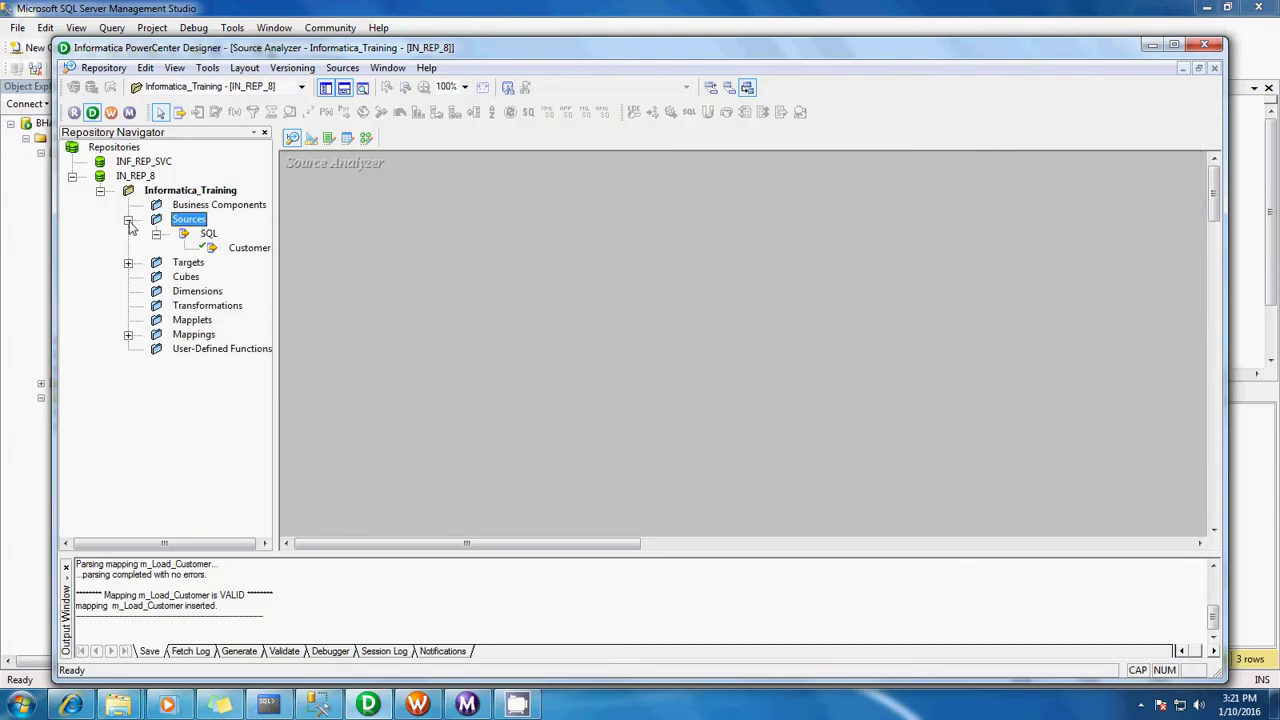
right_click(191, 228)
click(329, 139)
click(338, 68)
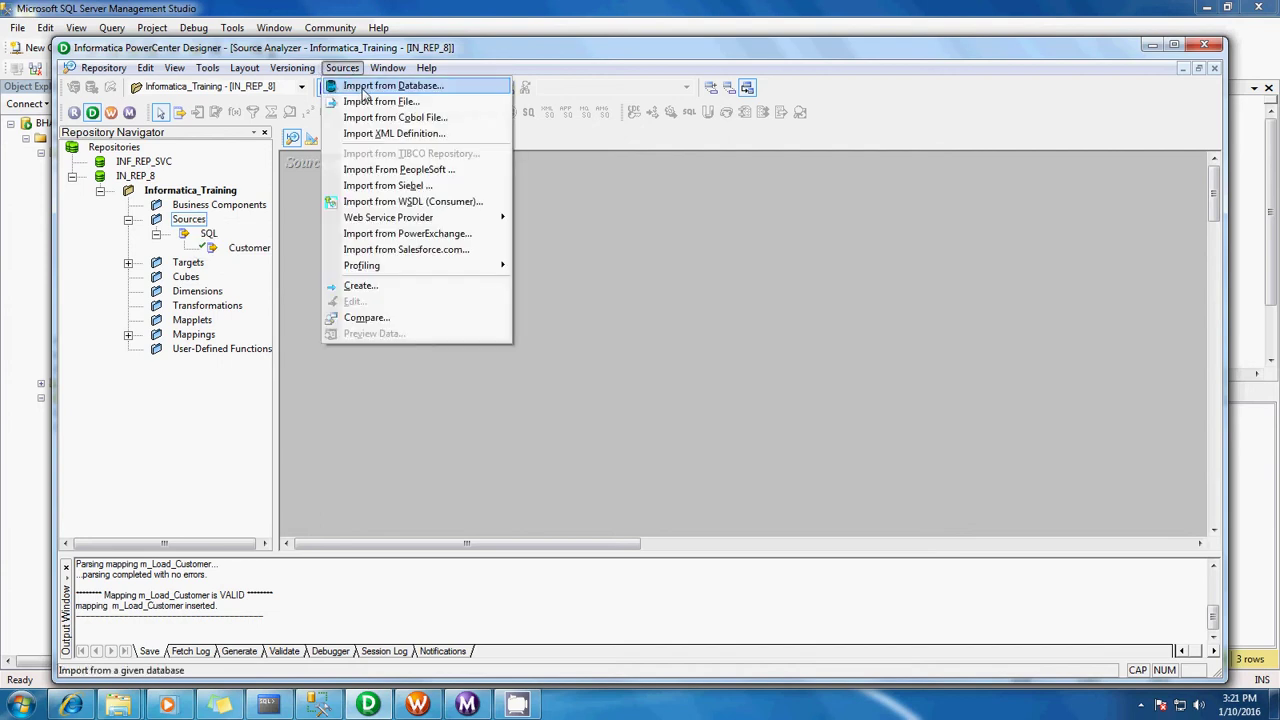
click(364, 90)
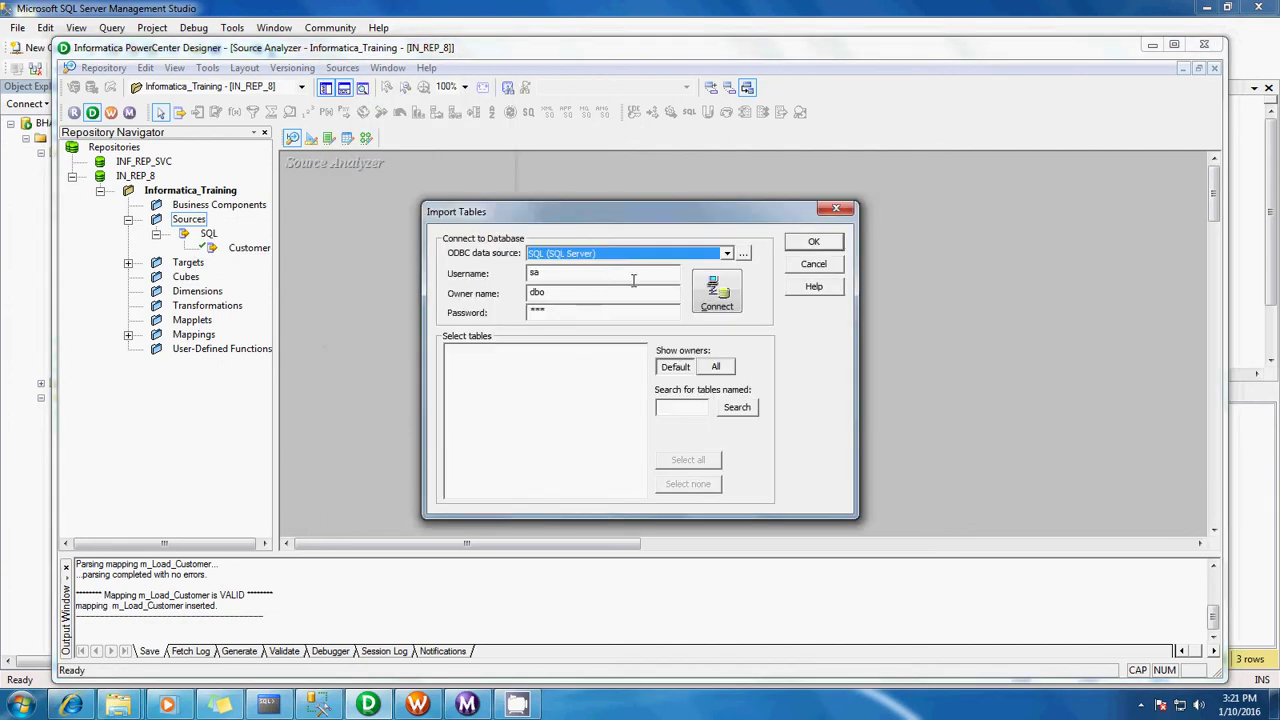
click(716, 295)
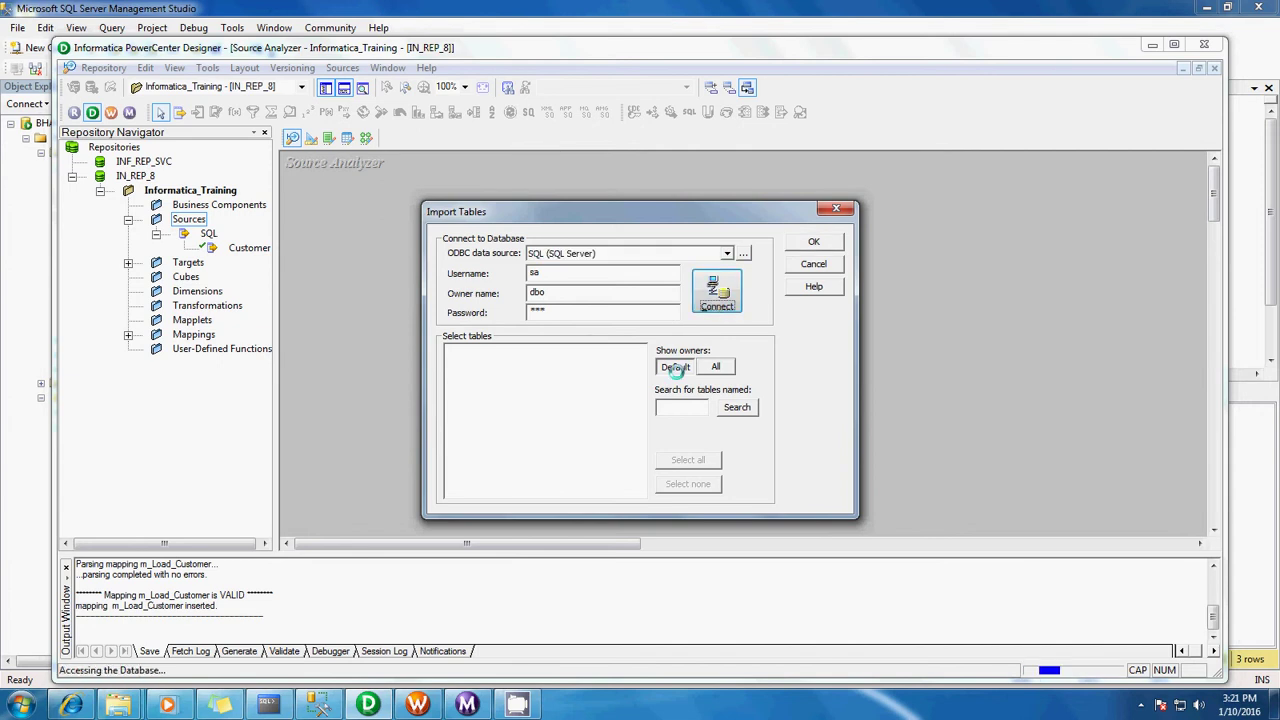
Step: Import the Department table from the dbo tables as a source definition and resize it in the workspace
click(451, 352)
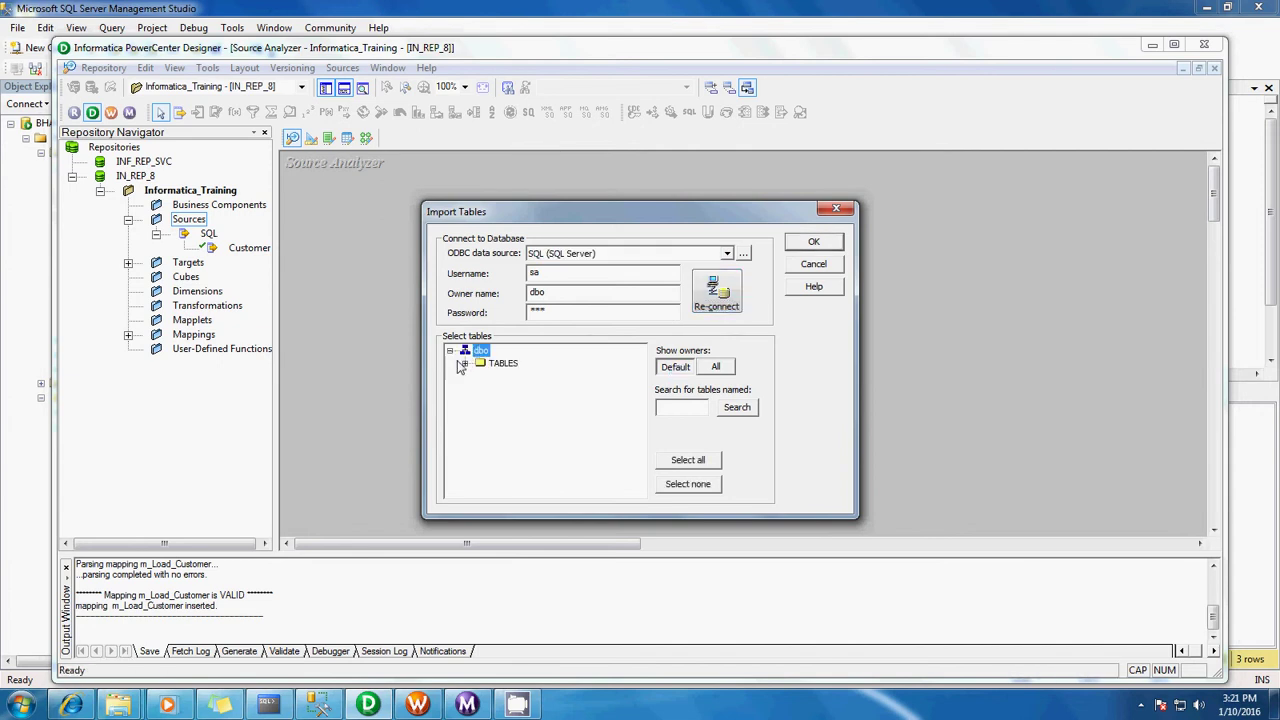
click(465, 363)
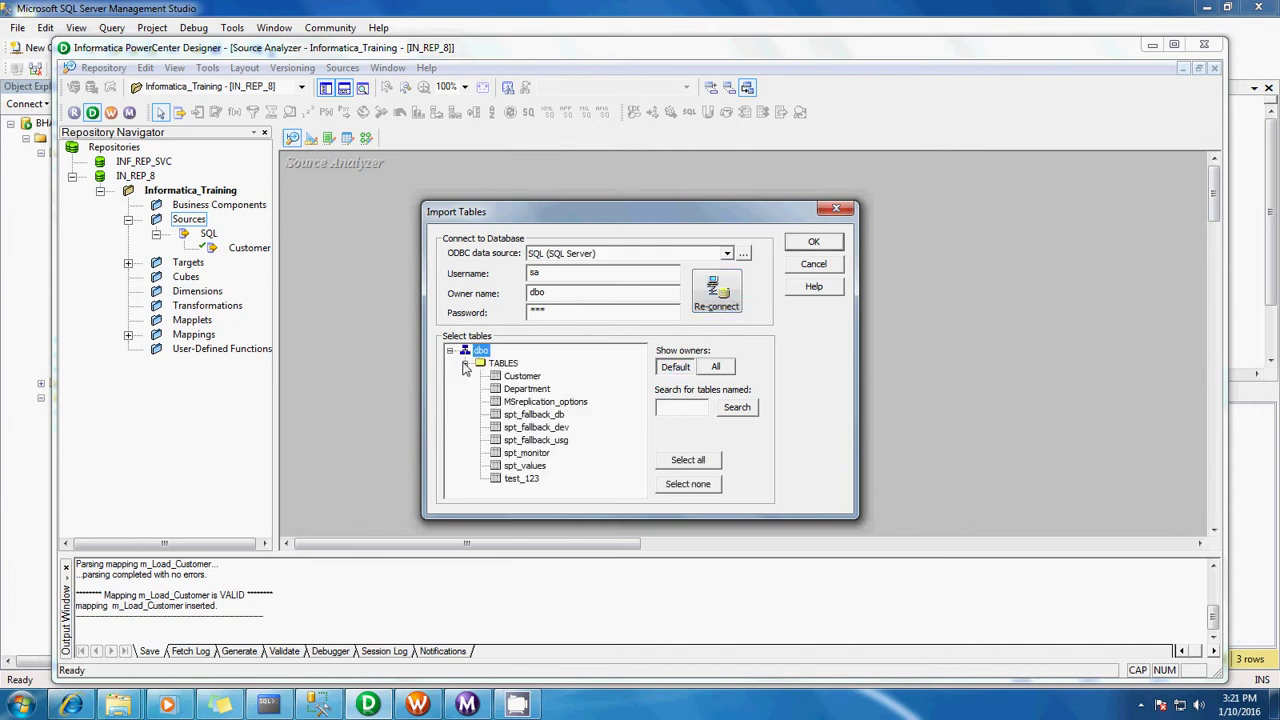
click(524, 389)
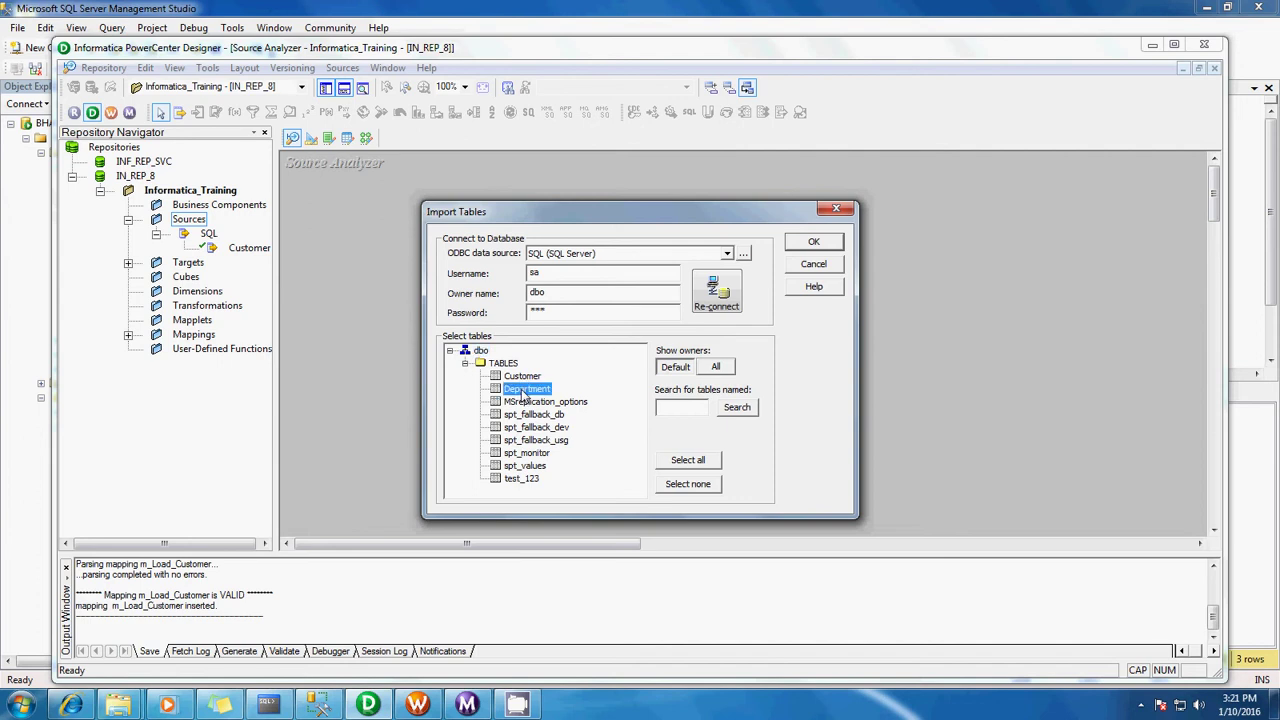
click(815, 244)
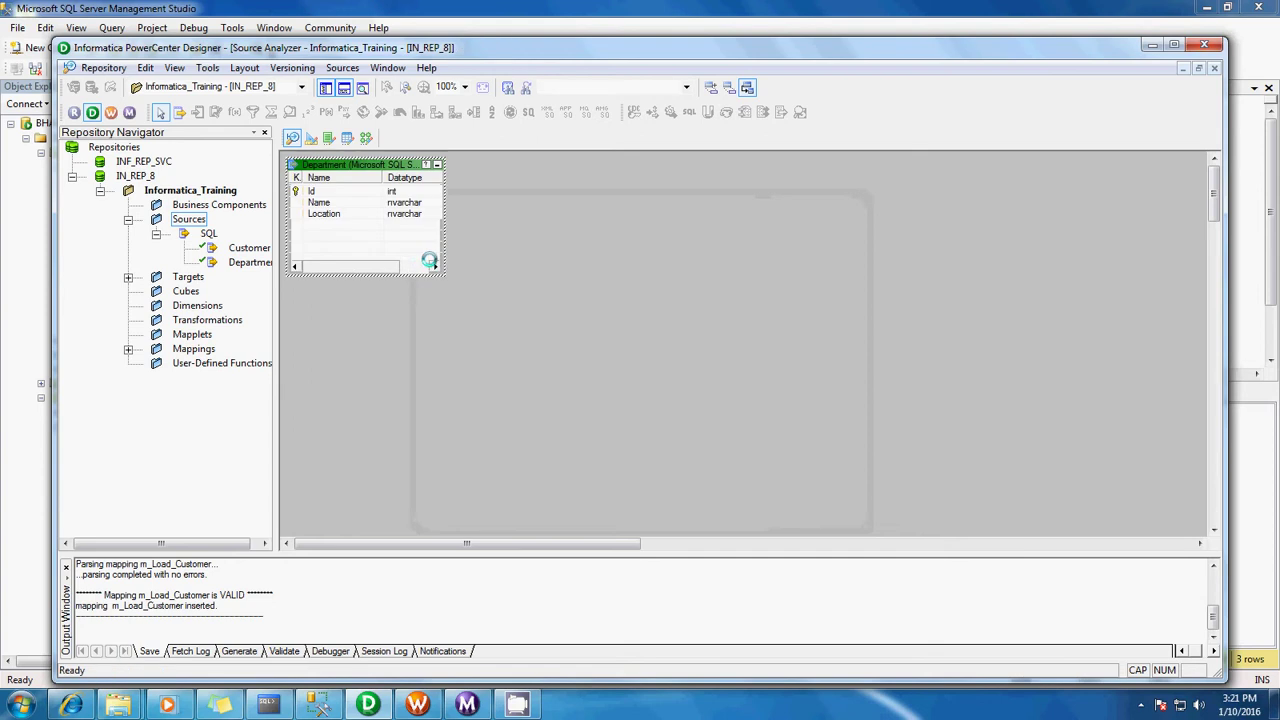
drag(425, 281, 479, 250)
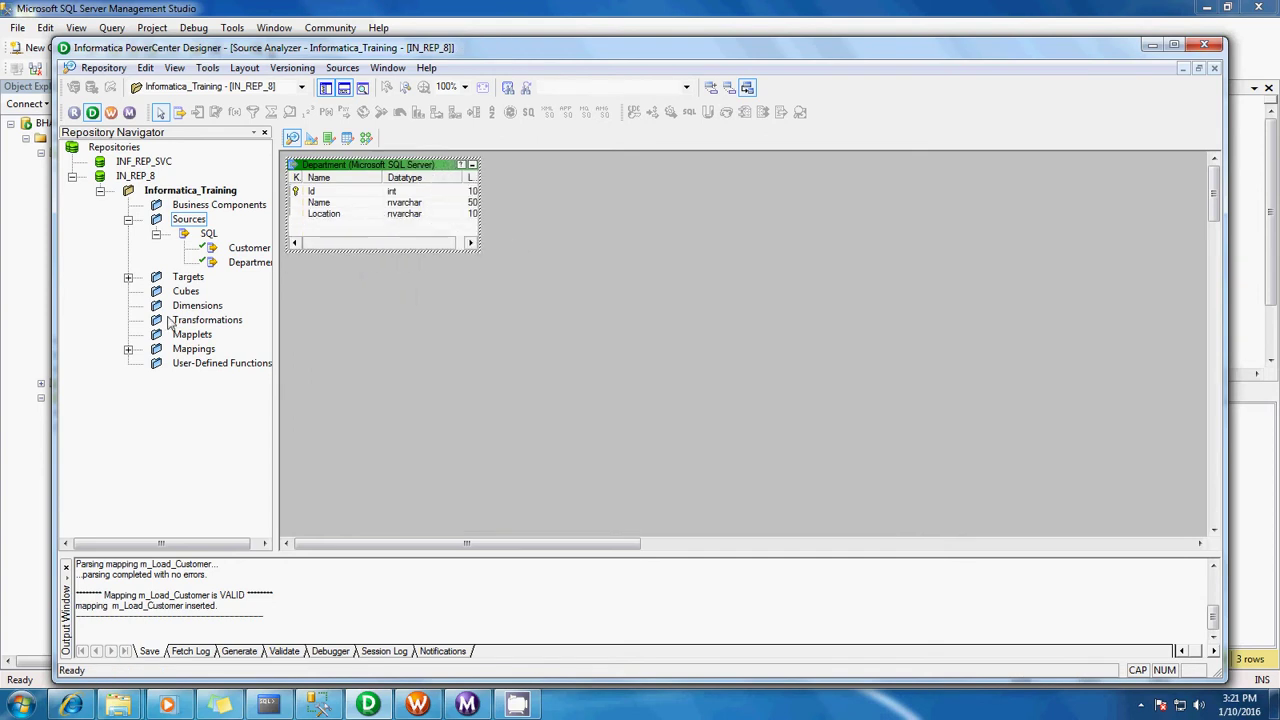
Step: Expand the Targets folder, open the Target Designer and clear all objects from its workspace
click(128, 277)
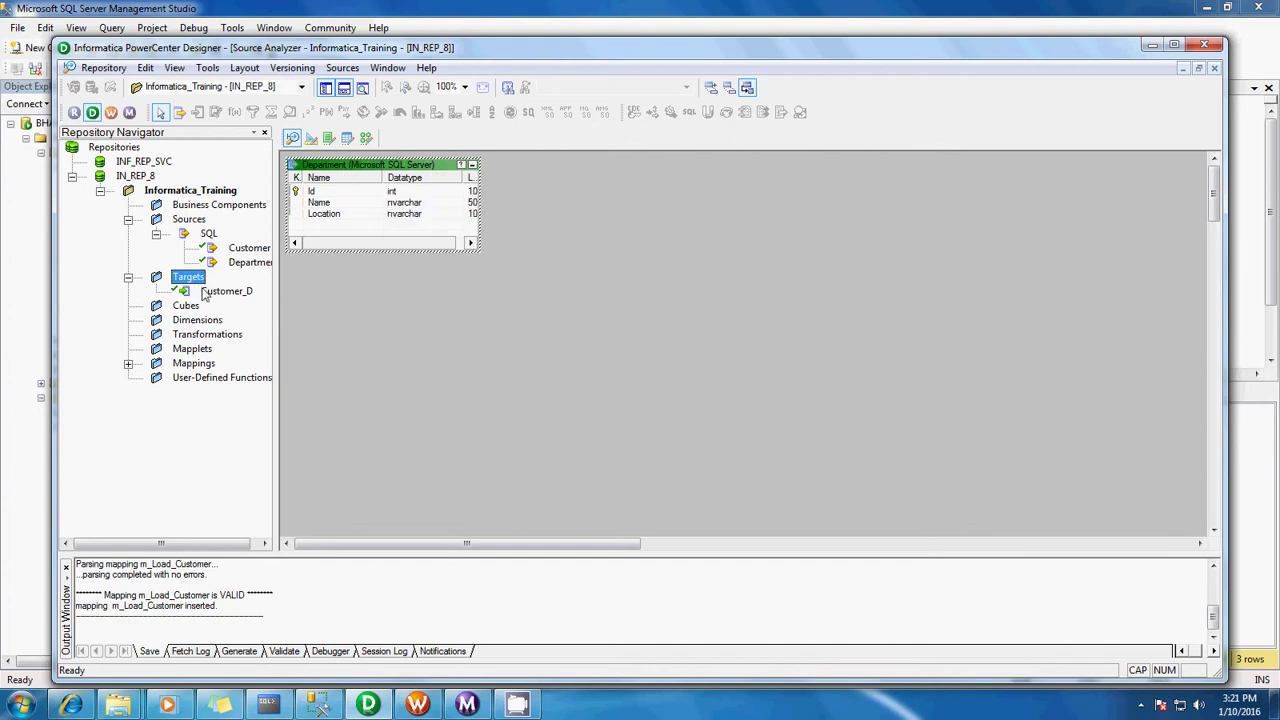
click(329, 139)
click(311, 138)
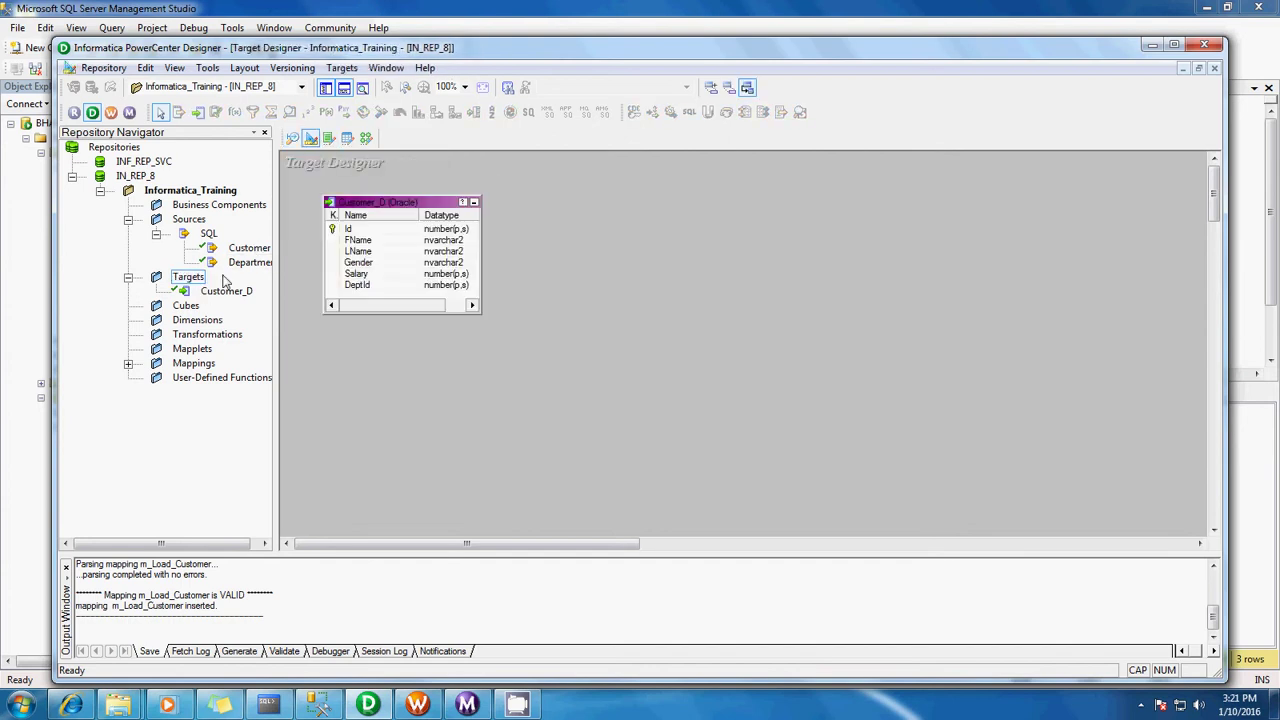
right_click(516, 203)
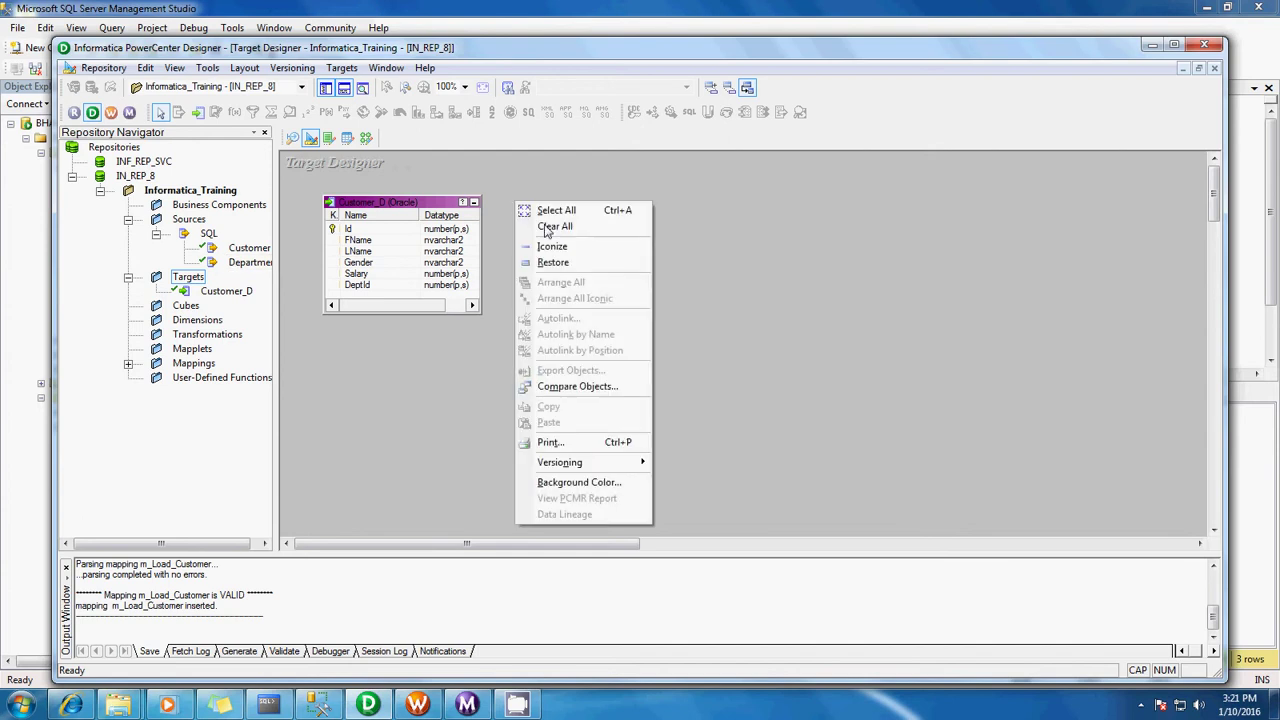
click(524, 227)
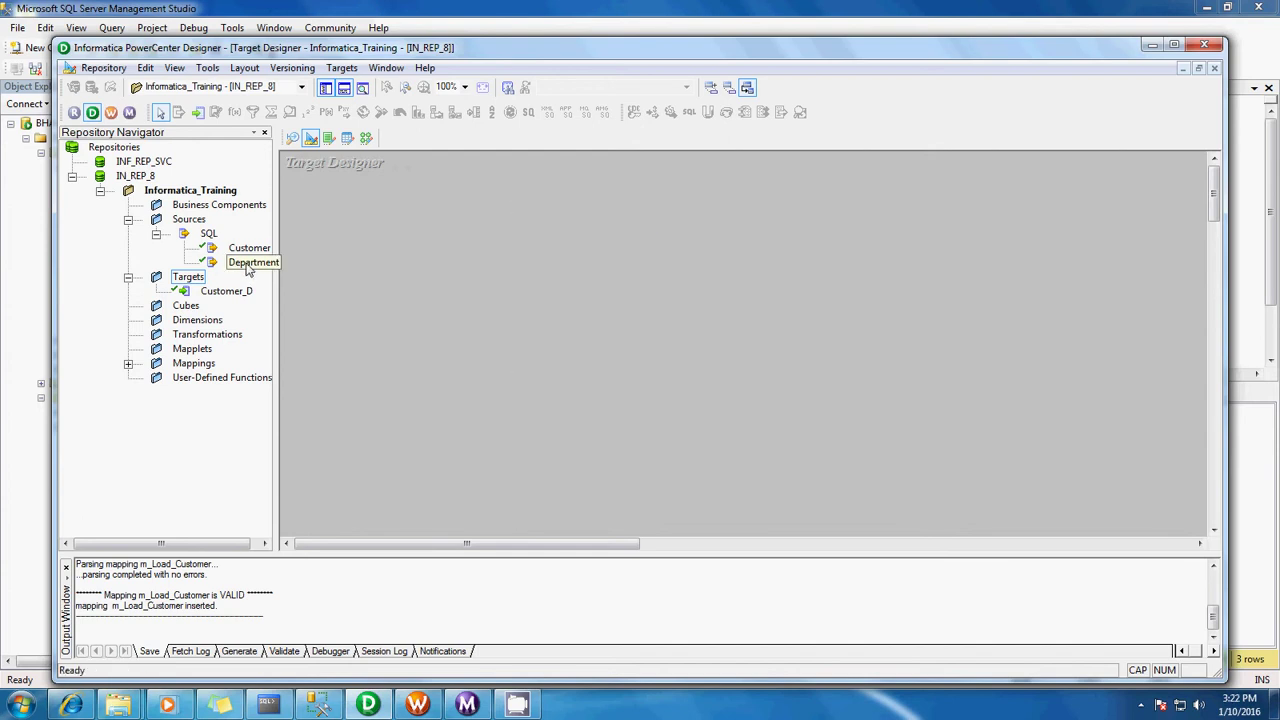
Step: Place the Department source definition in the Target Designer workspace to create a Department target definition
drag(247, 266, 430, 266)
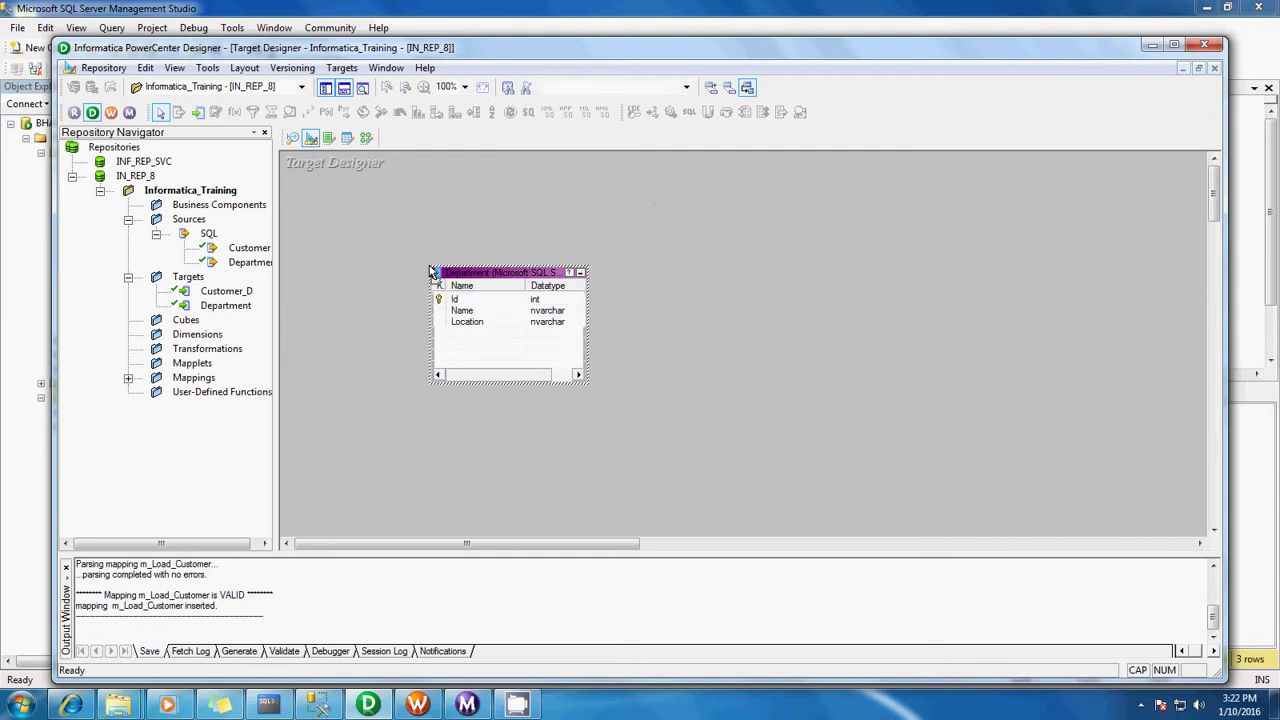
right_click(486, 278)
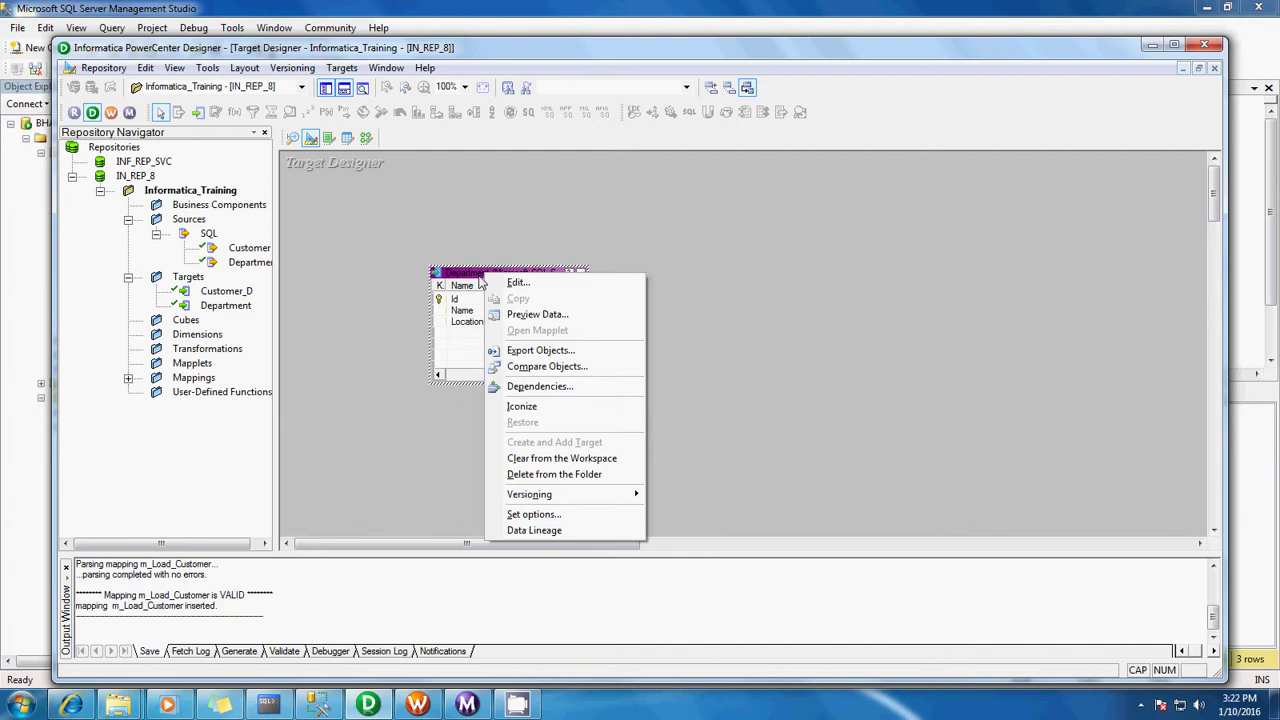
click(480, 282)
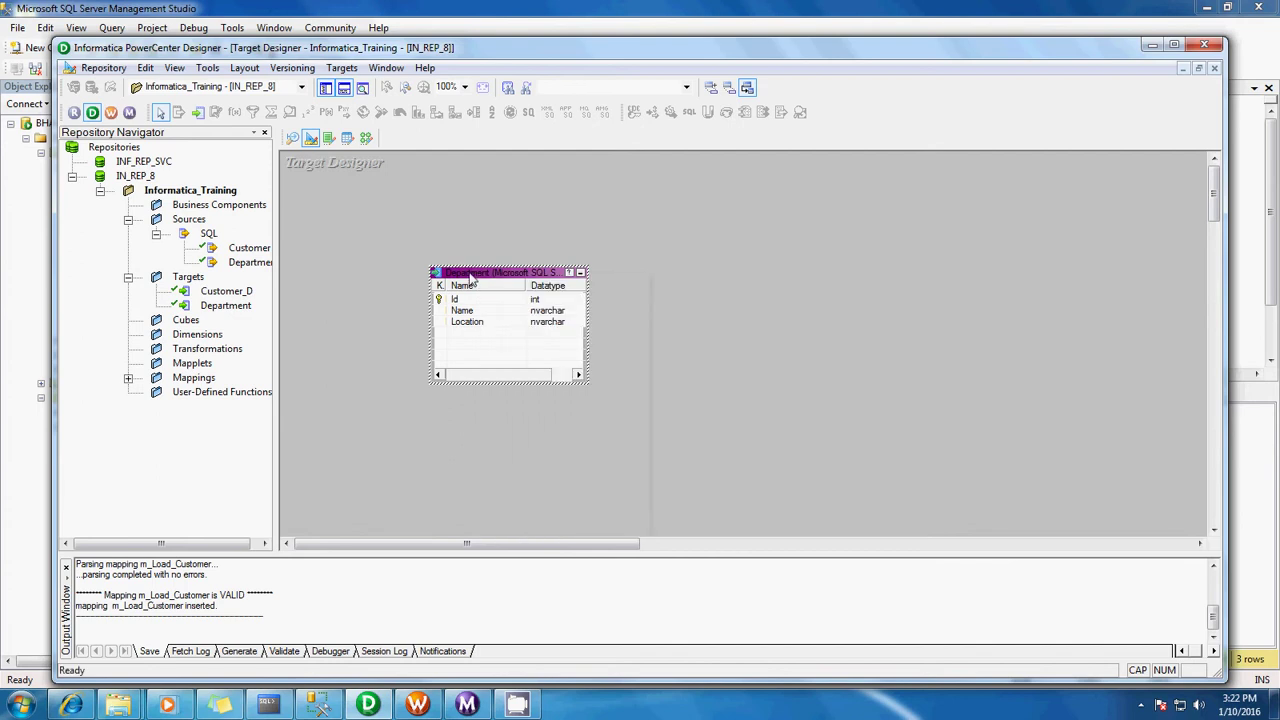
Step: Open SQL generation for the Department target, drop its current database connection and reconnect to the Oracle (Oracle in XE) ODBC source with the username and password
click(341, 69)
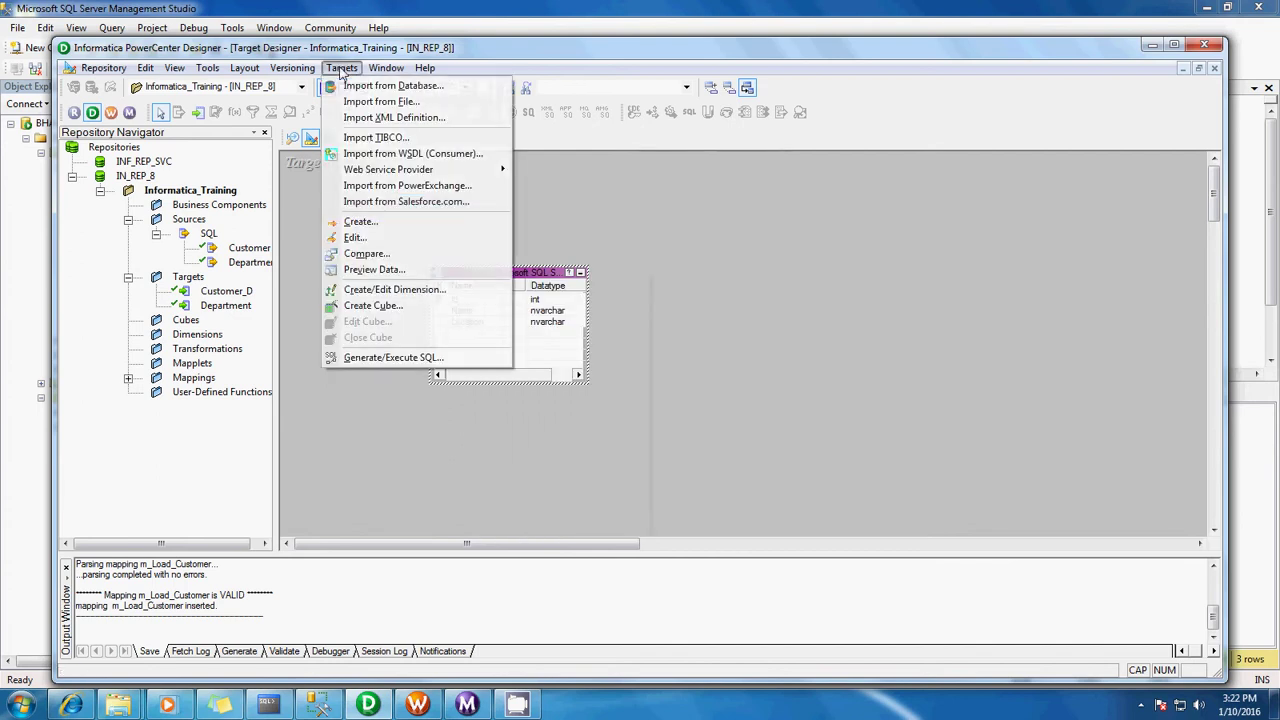
click(360, 358)
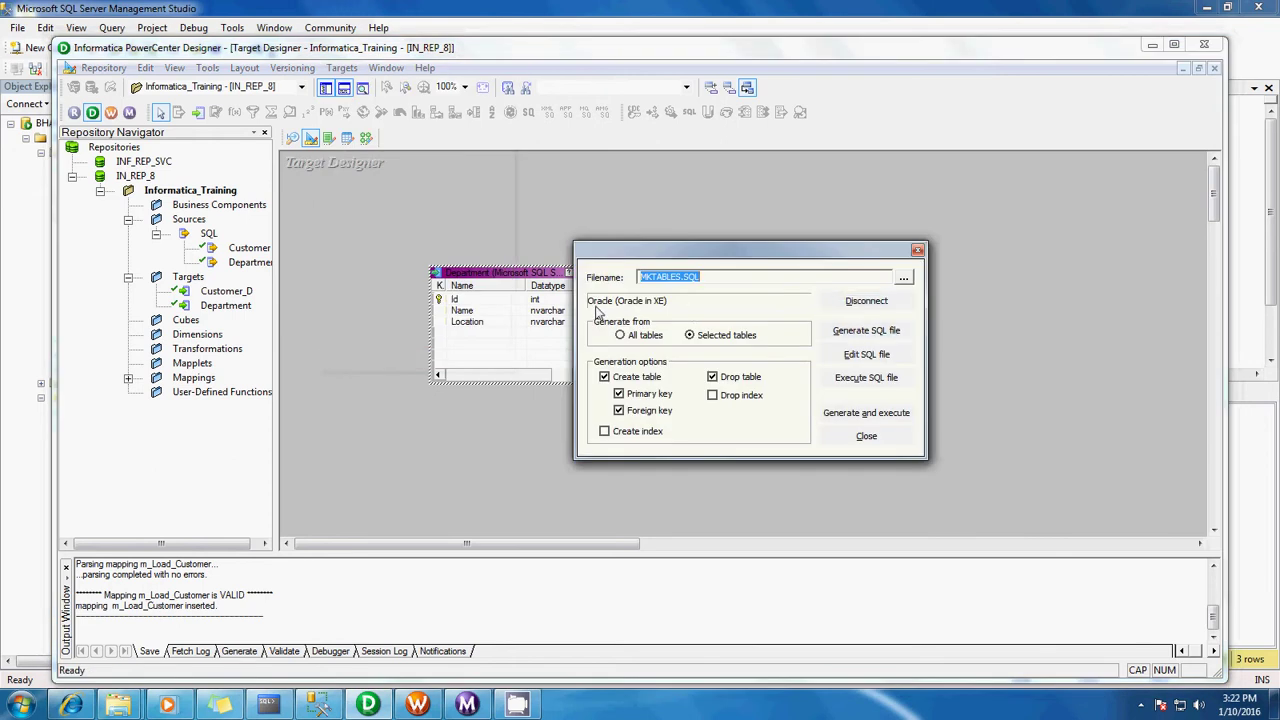
click(869, 304)
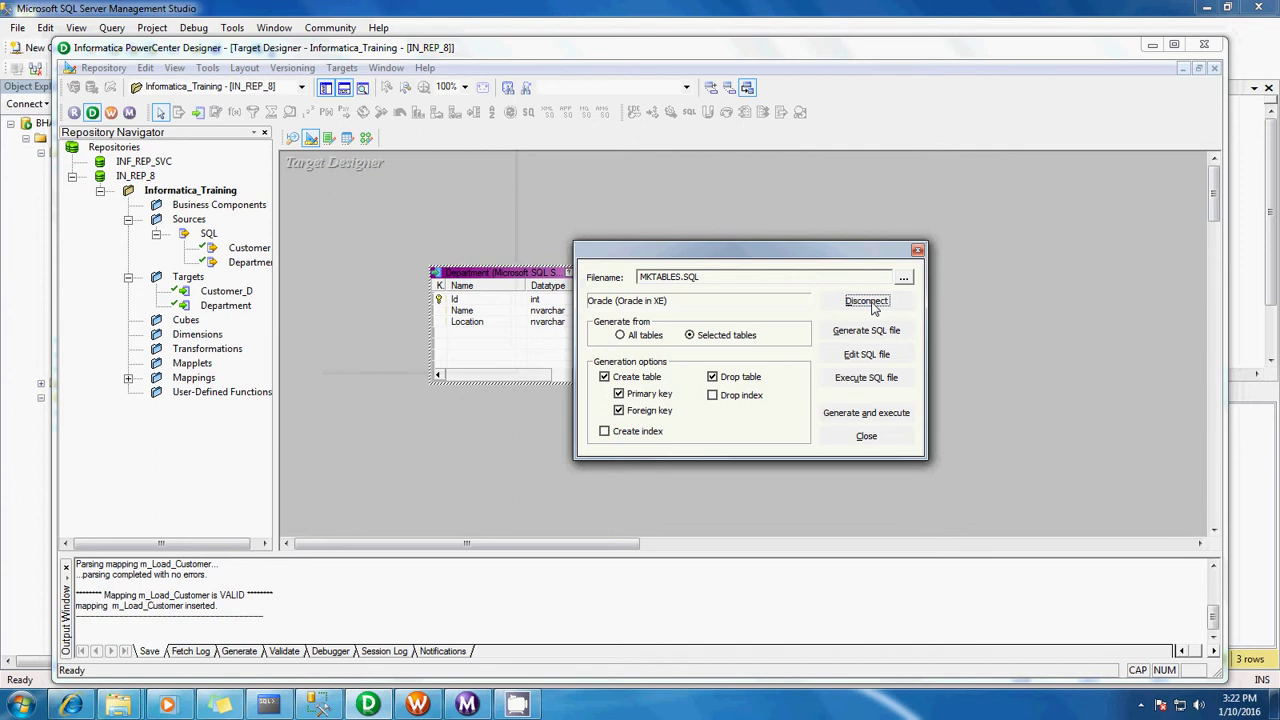
click(869, 304)
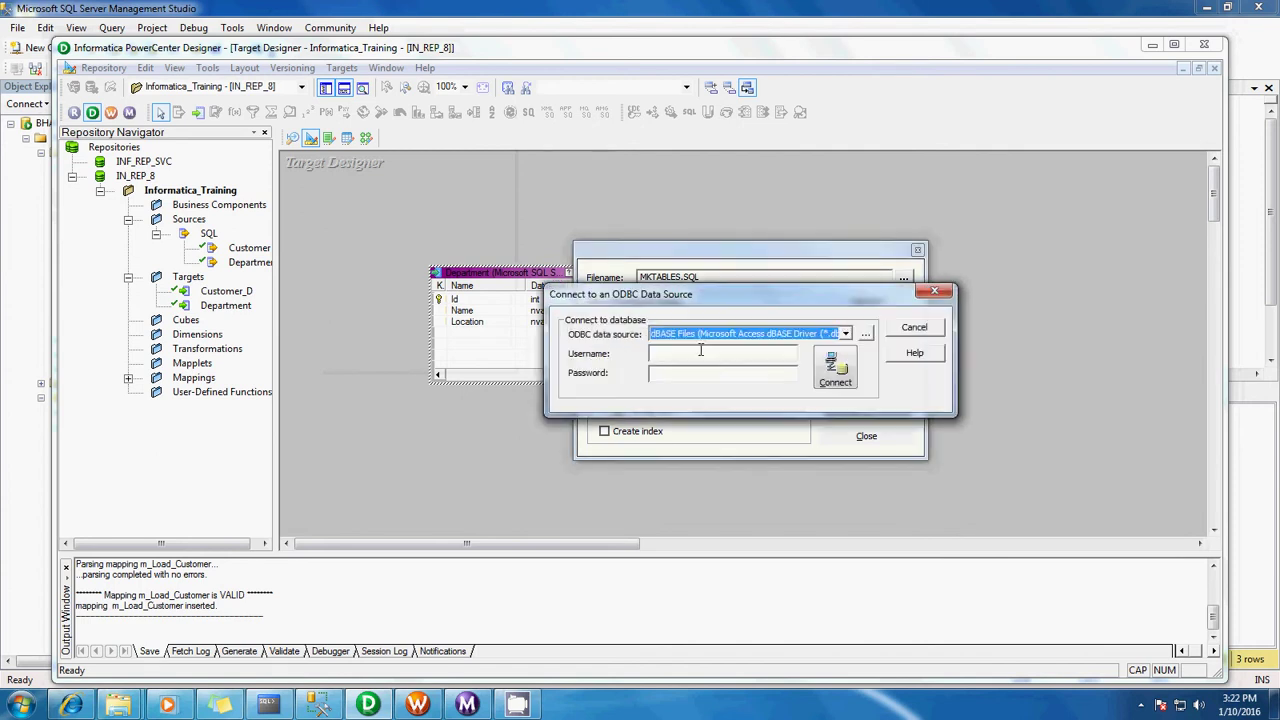
click(845, 333)
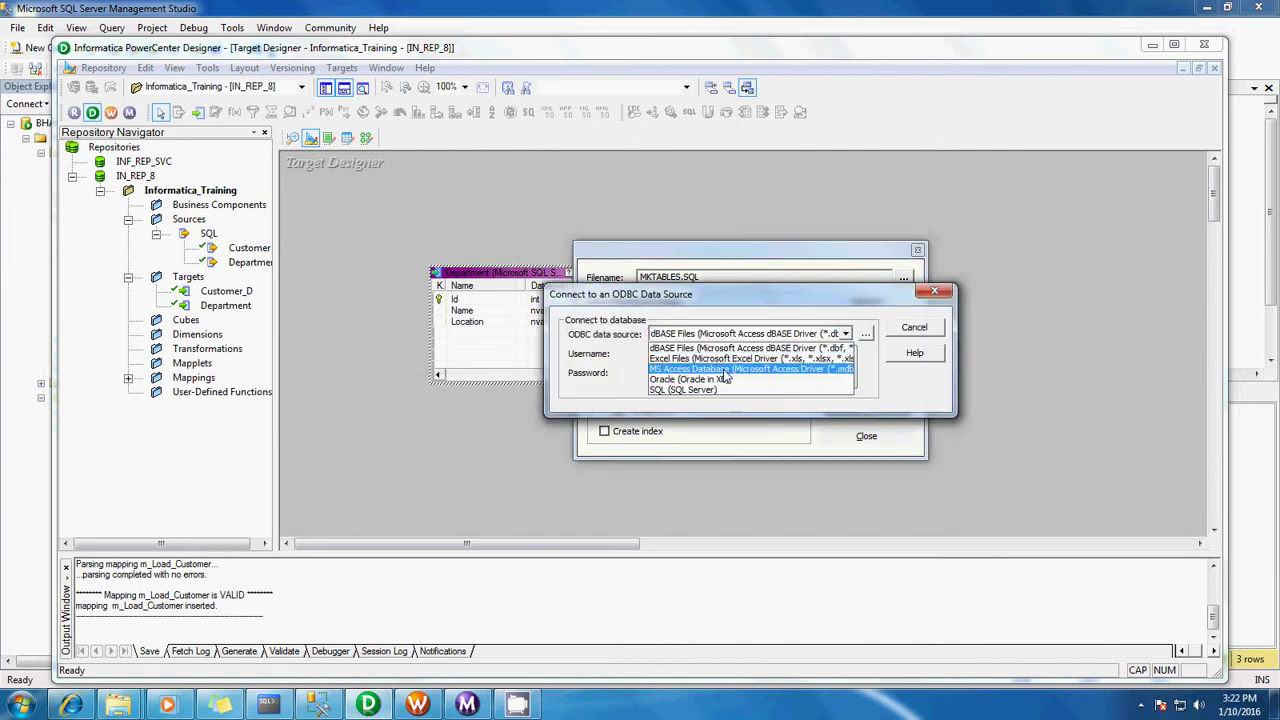
click(712, 379)
click(701, 355)
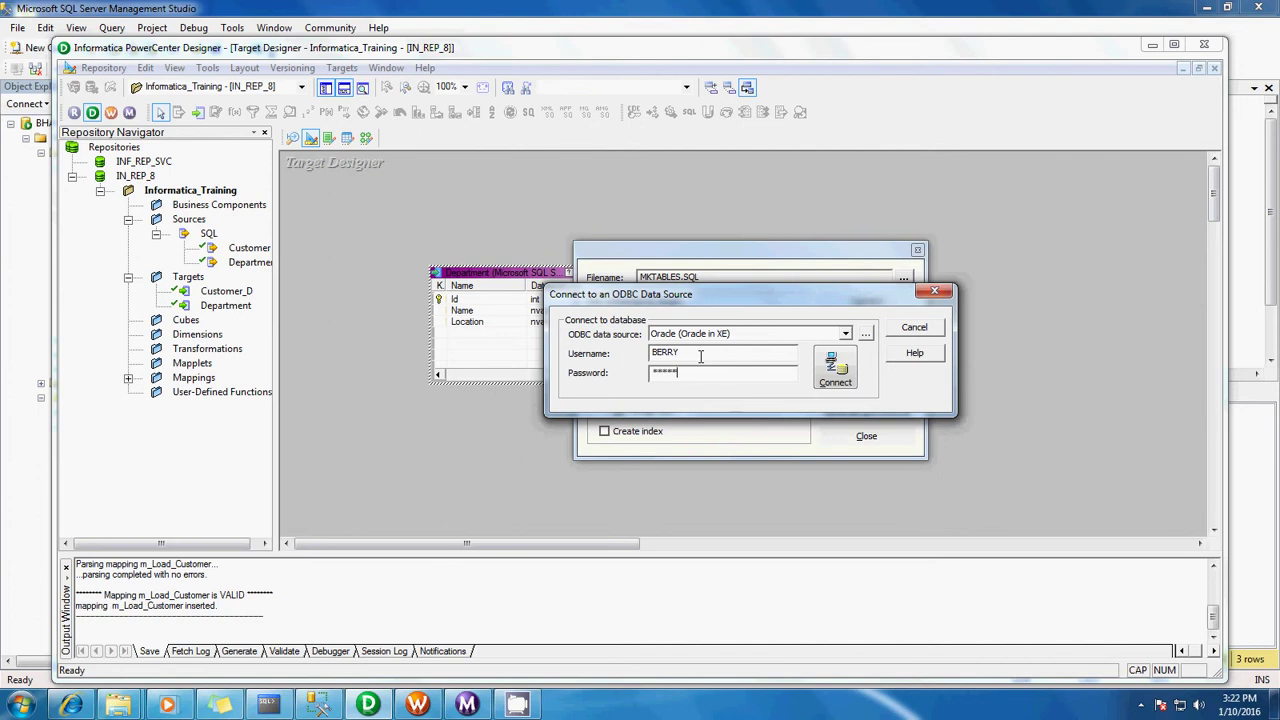
click(868, 380)
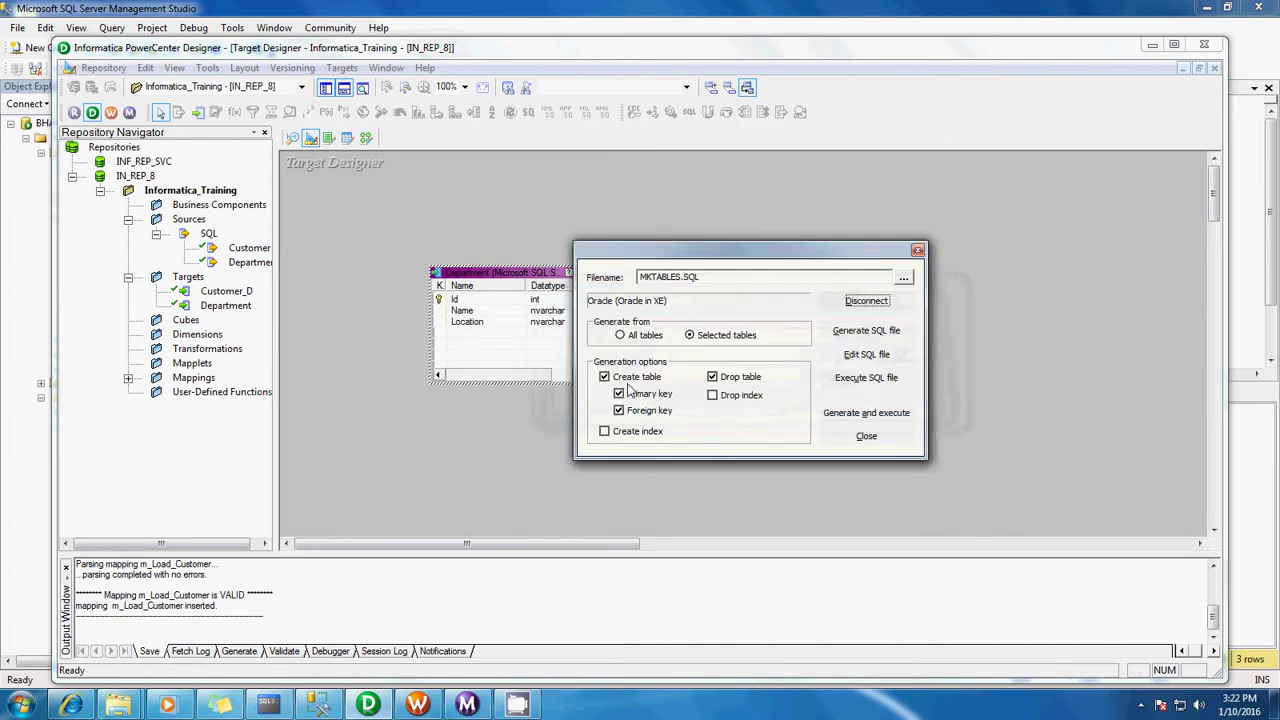
click(725, 396)
click(605, 431)
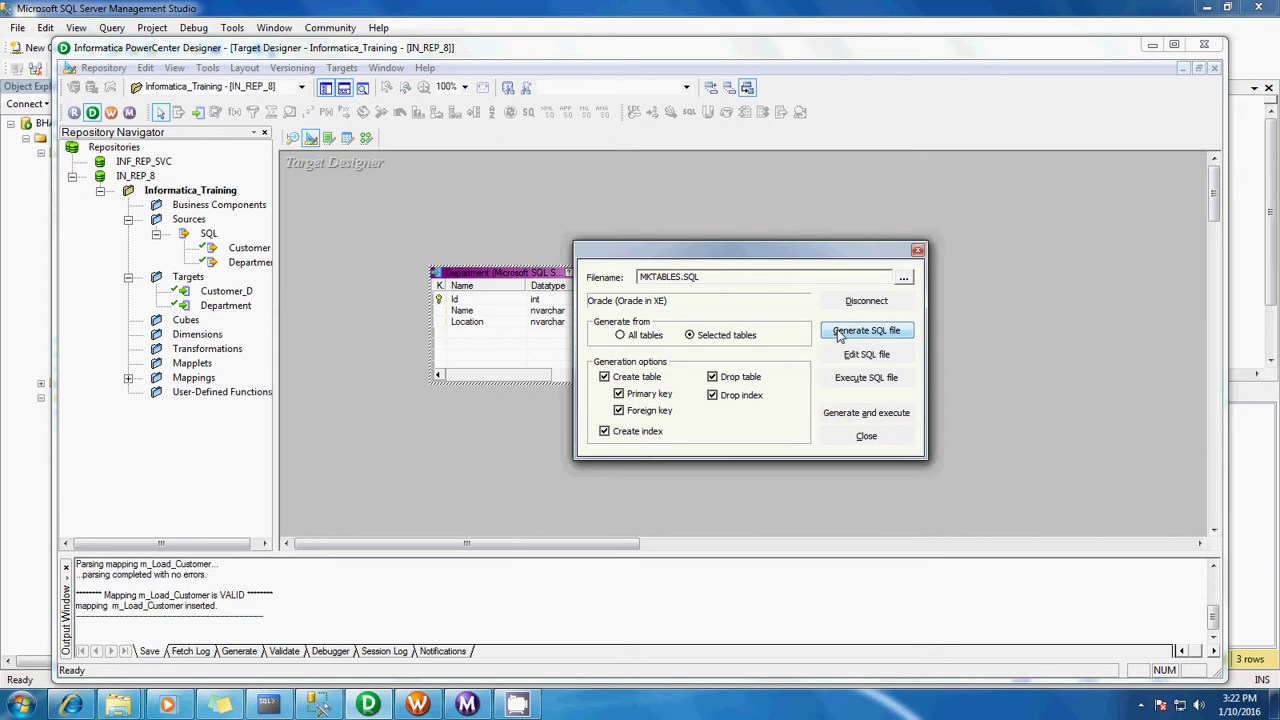
click(866, 440)
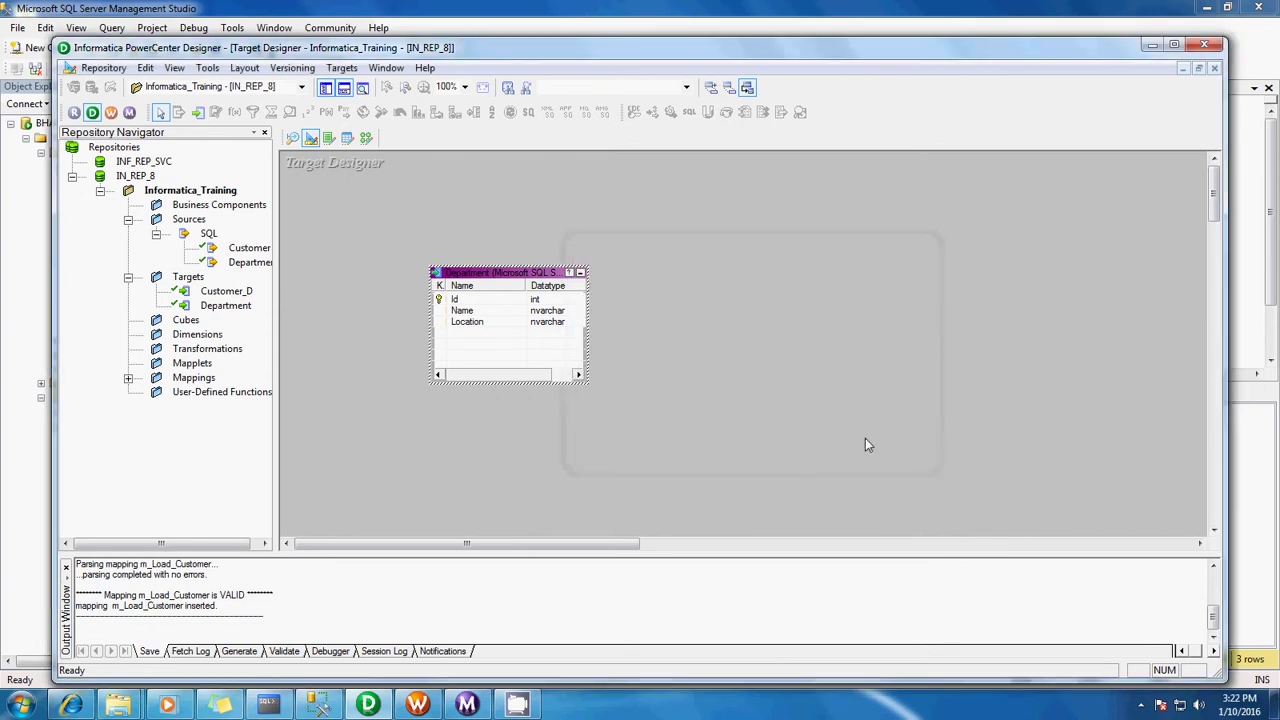
Step: Rename the Department target table to Department_D_ORCL and use the same text as its business name
right_click(497, 277)
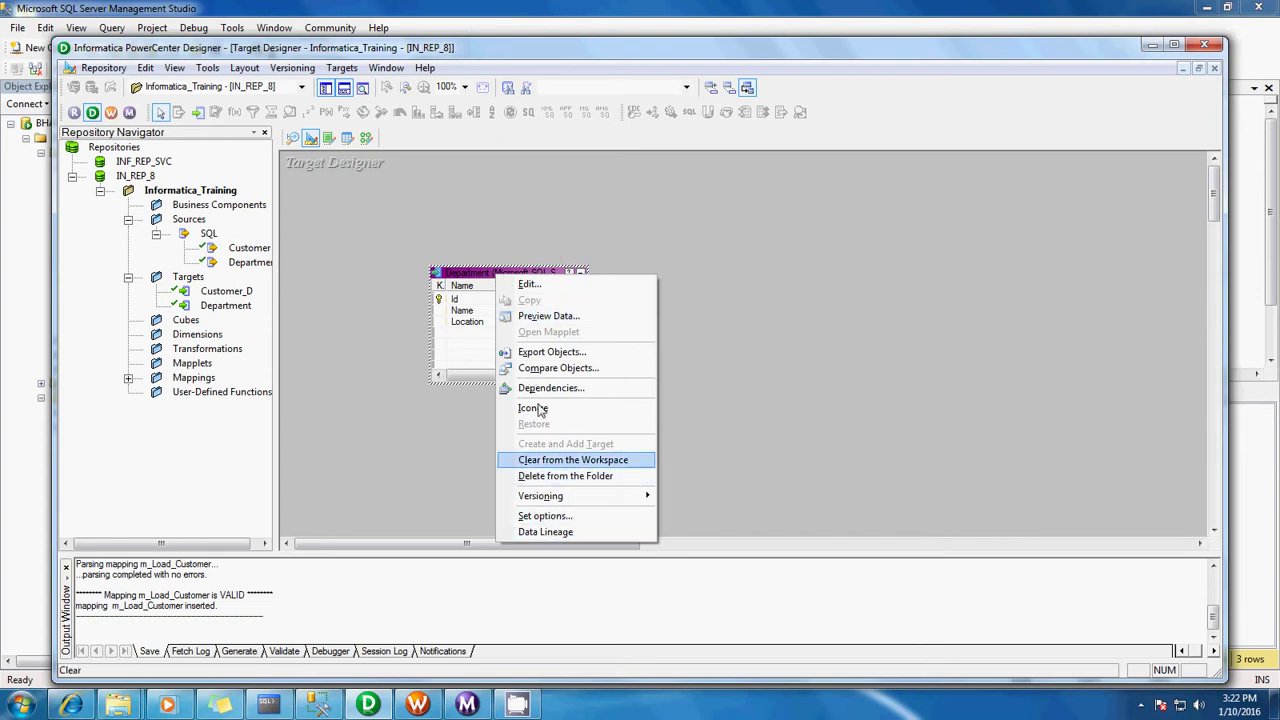
click(533, 285)
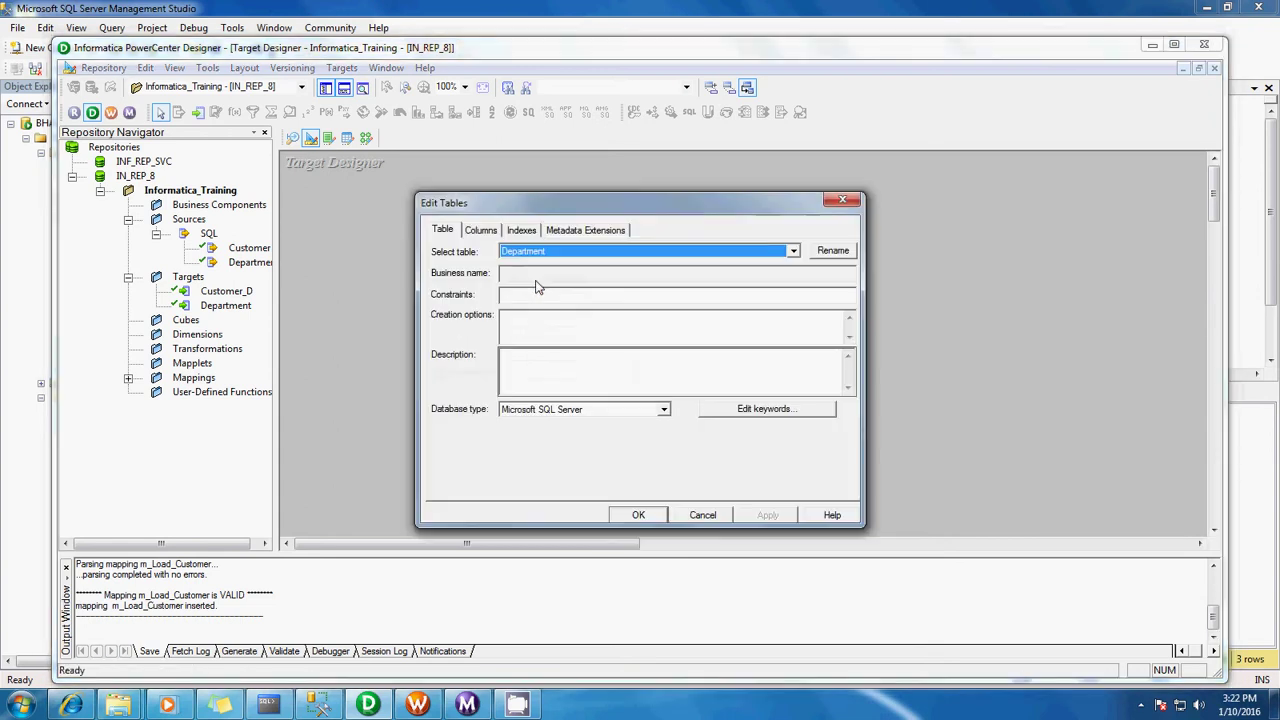
click(818, 254)
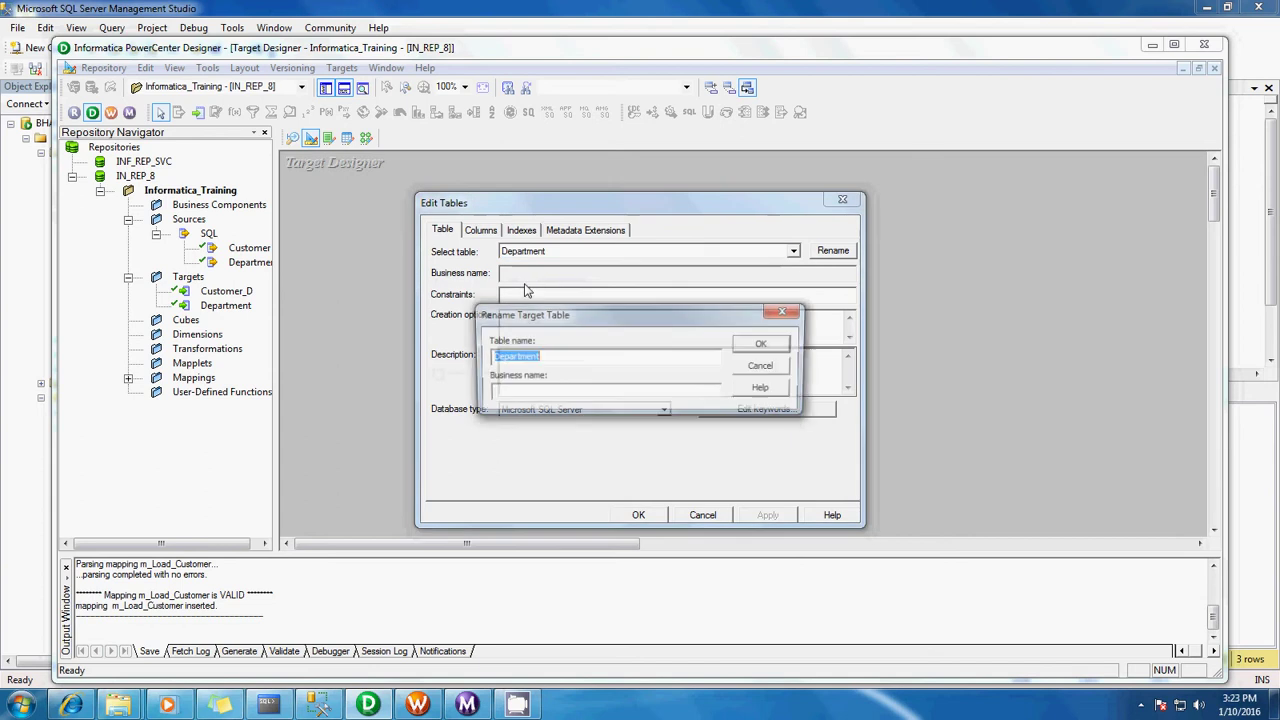
click(548, 360)
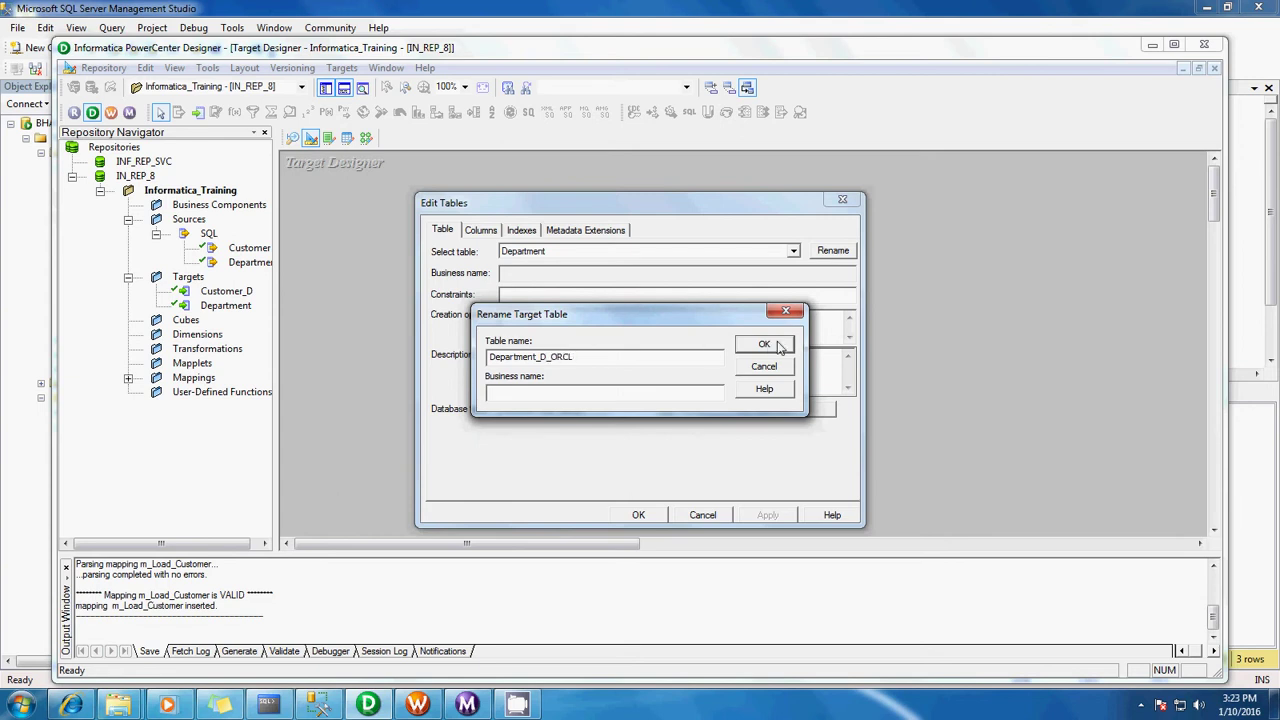
drag(660, 355, 368, 337)
key(ctrl+c)
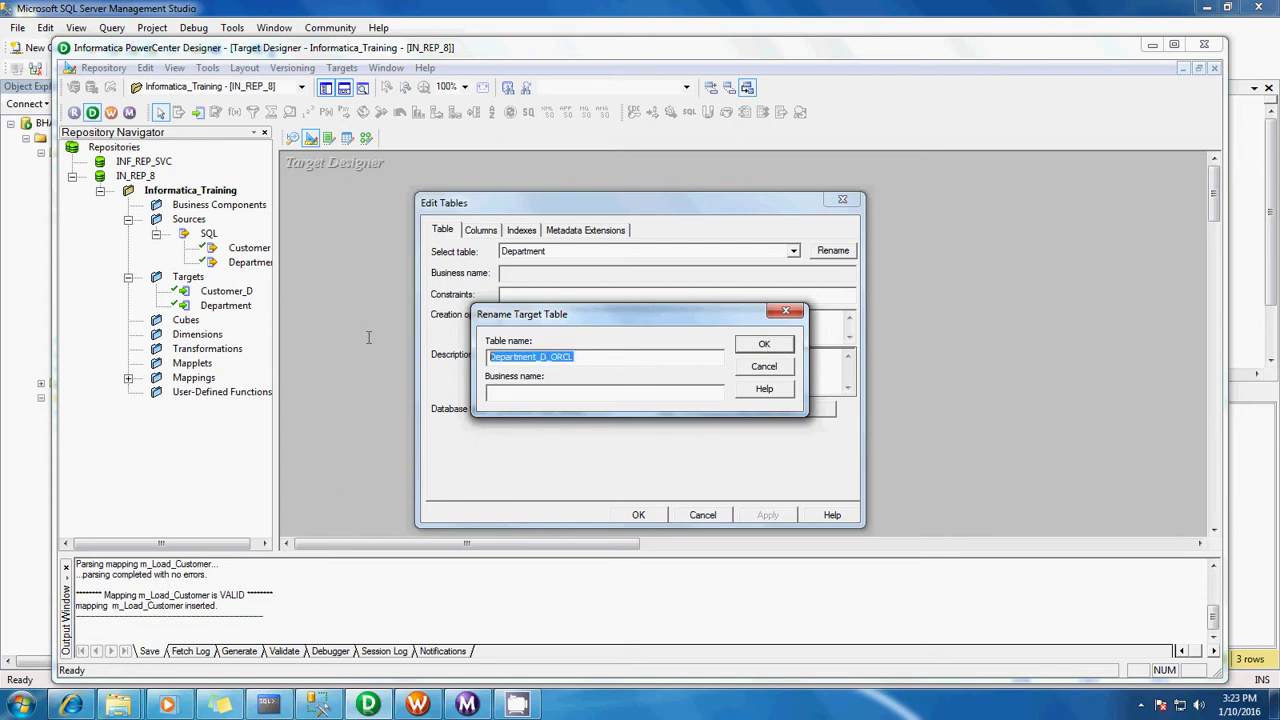
click(507, 392)
key(ctrl+v)
click(742, 352)
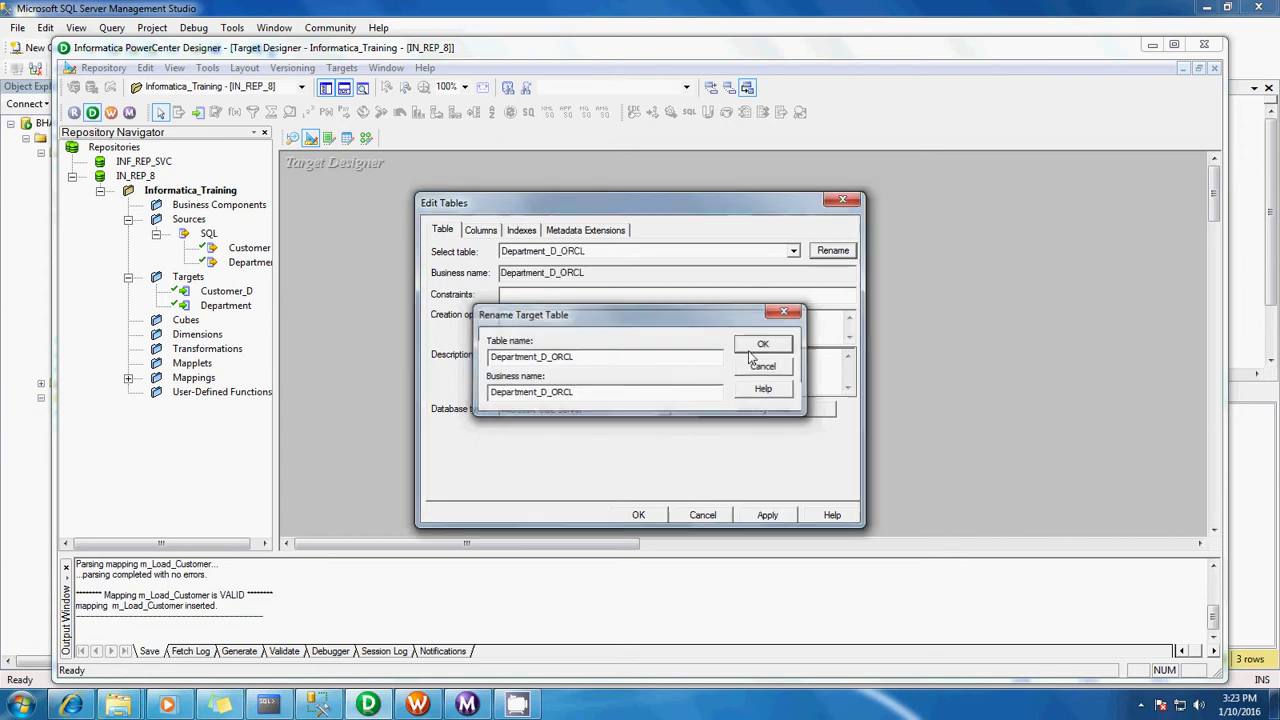
Step: Set the target table's database type to Oracle and apply the table edits
click(658, 409)
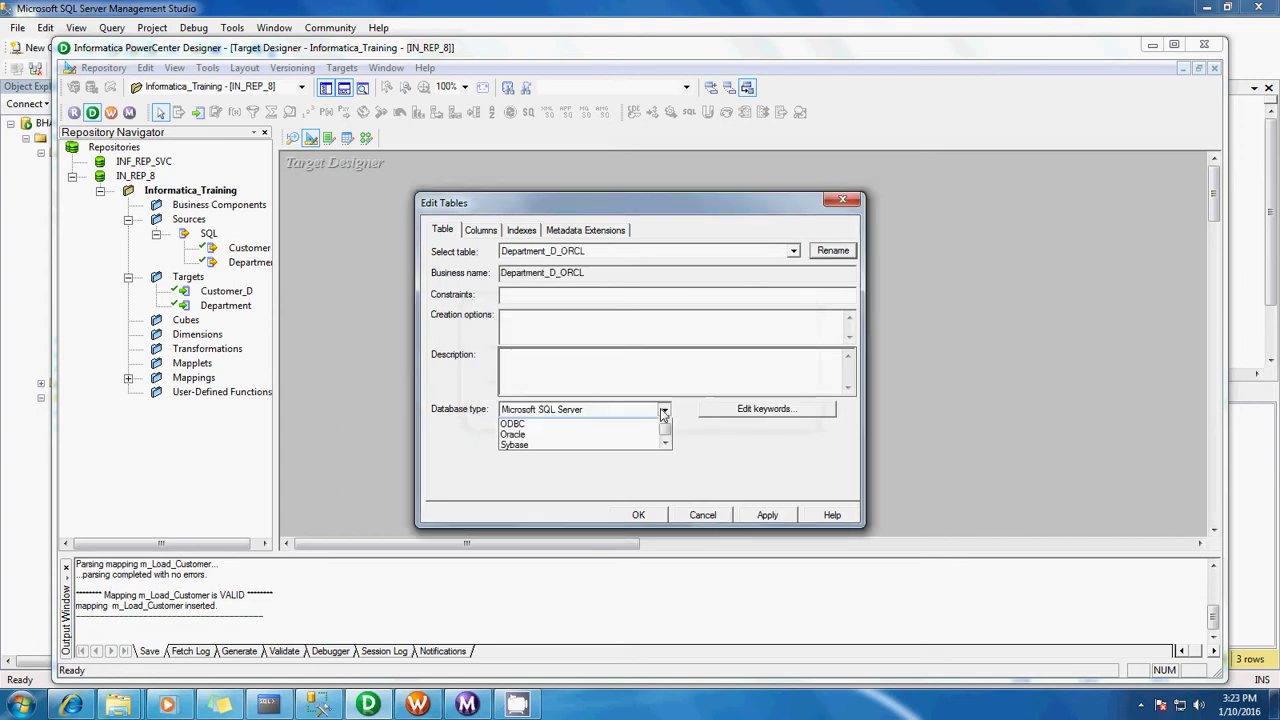
click(588, 444)
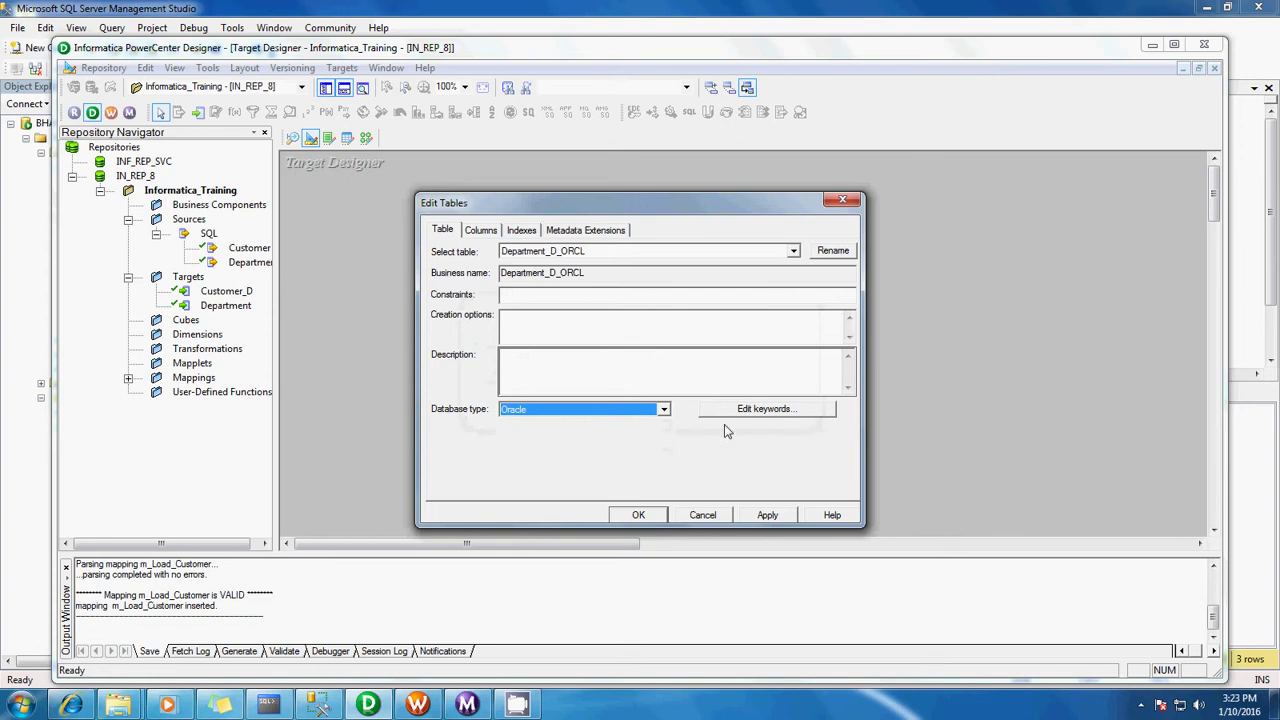
click(638, 515)
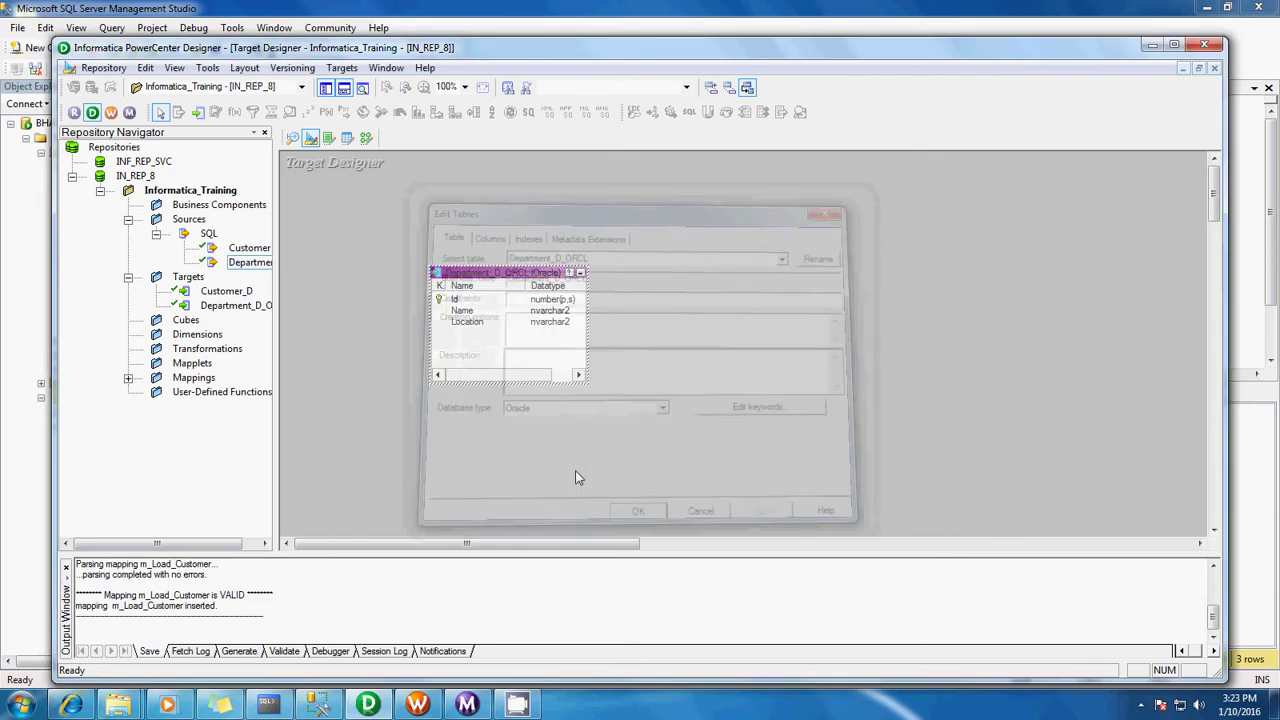
Step: Generate and execute the SQL for the selected Department_D_ORCL target with index creation enabled, overwriting MKTABLES.SQL
click(341, 67)
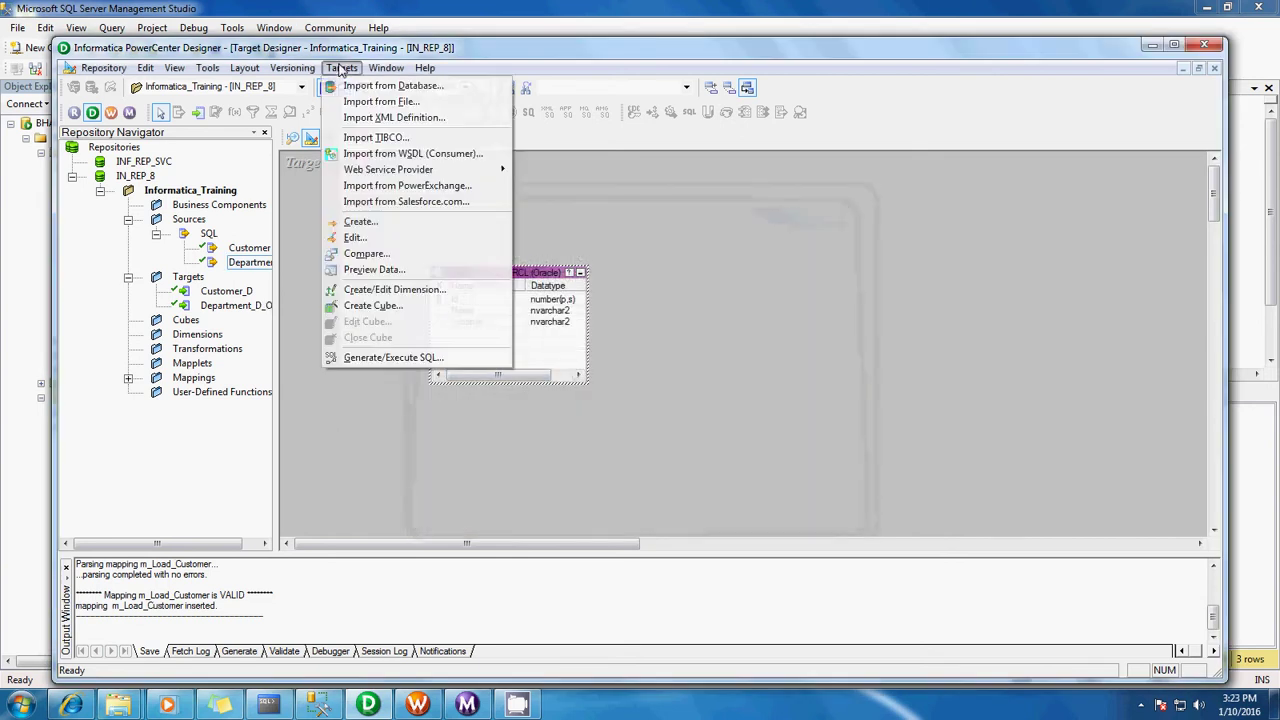
click(369, 360)
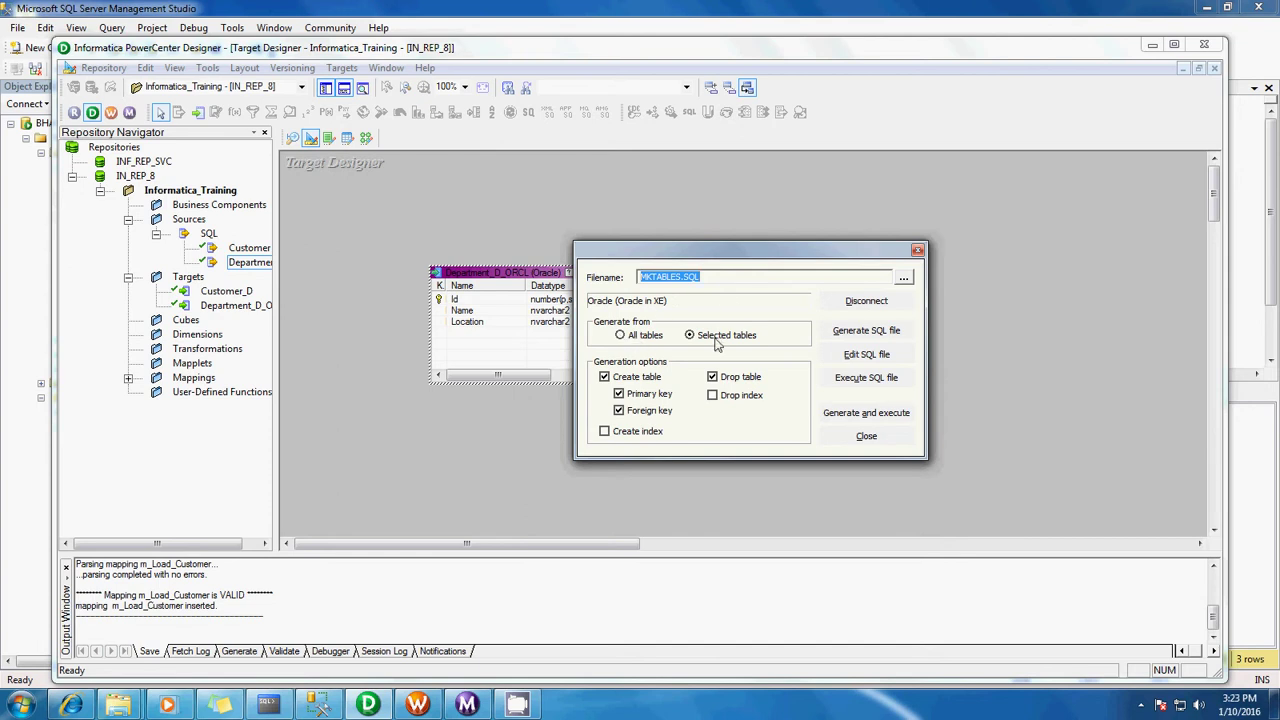
click(604, 432)
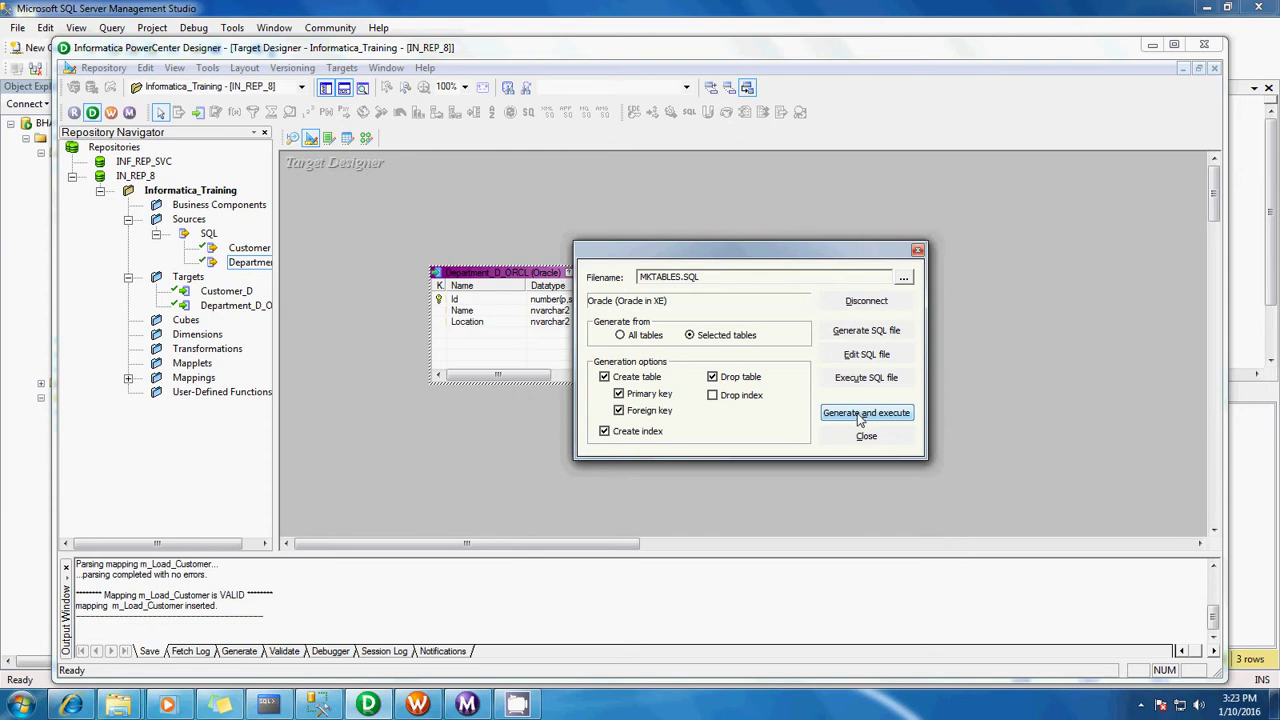
click(858, 415)
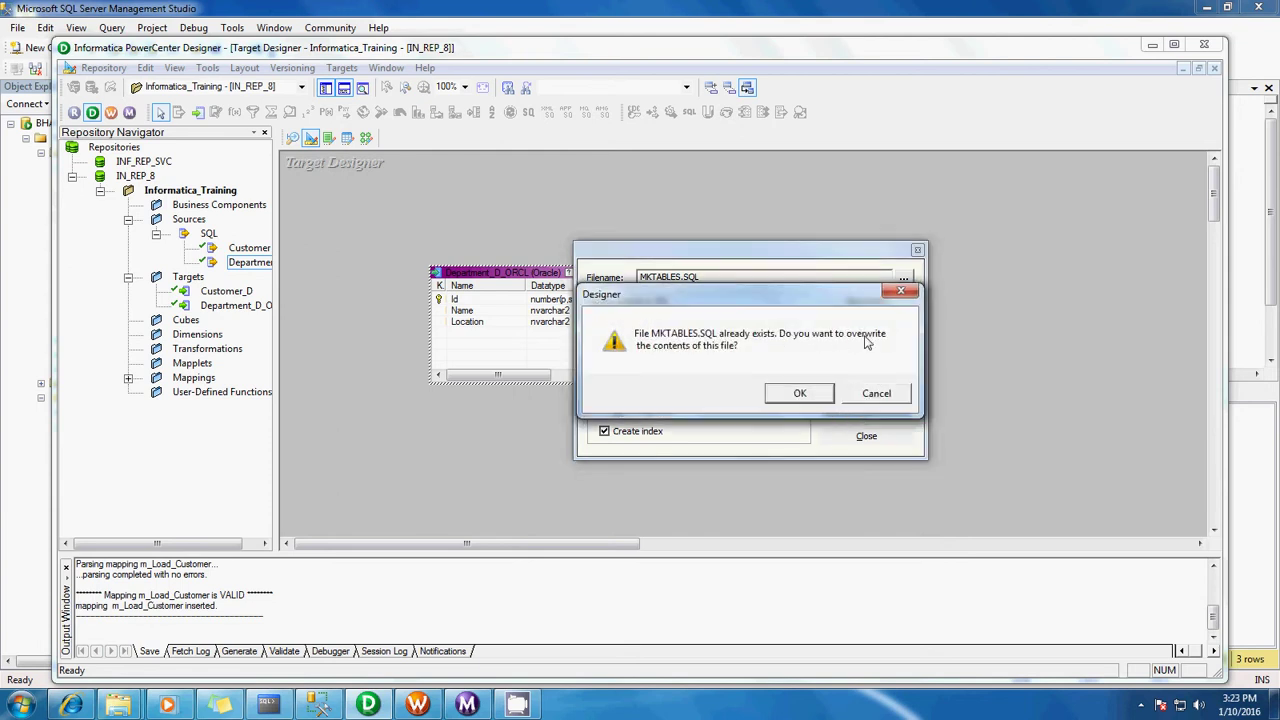
click(798, 394)
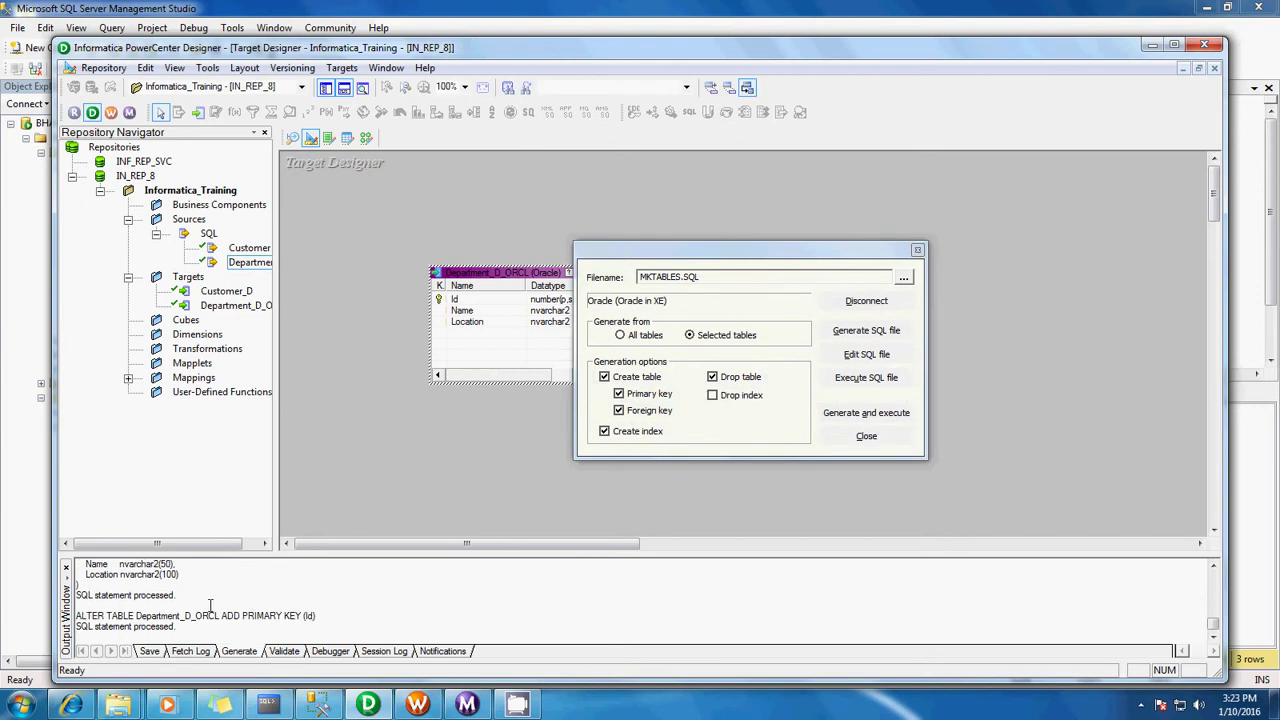
Step: Switch to Run SQL Command Line, recall the earlier Customer_D select query and remove Customer from its table name
click(267, 704)
key(Up)
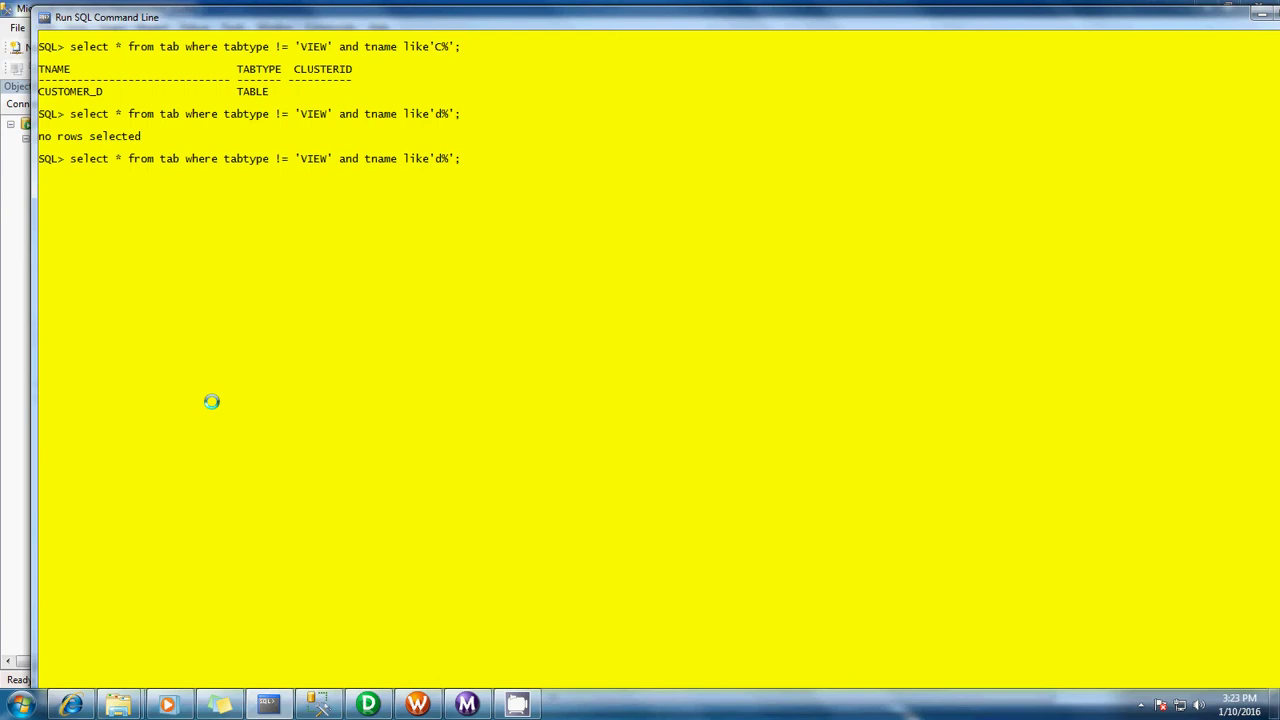
key(Up)
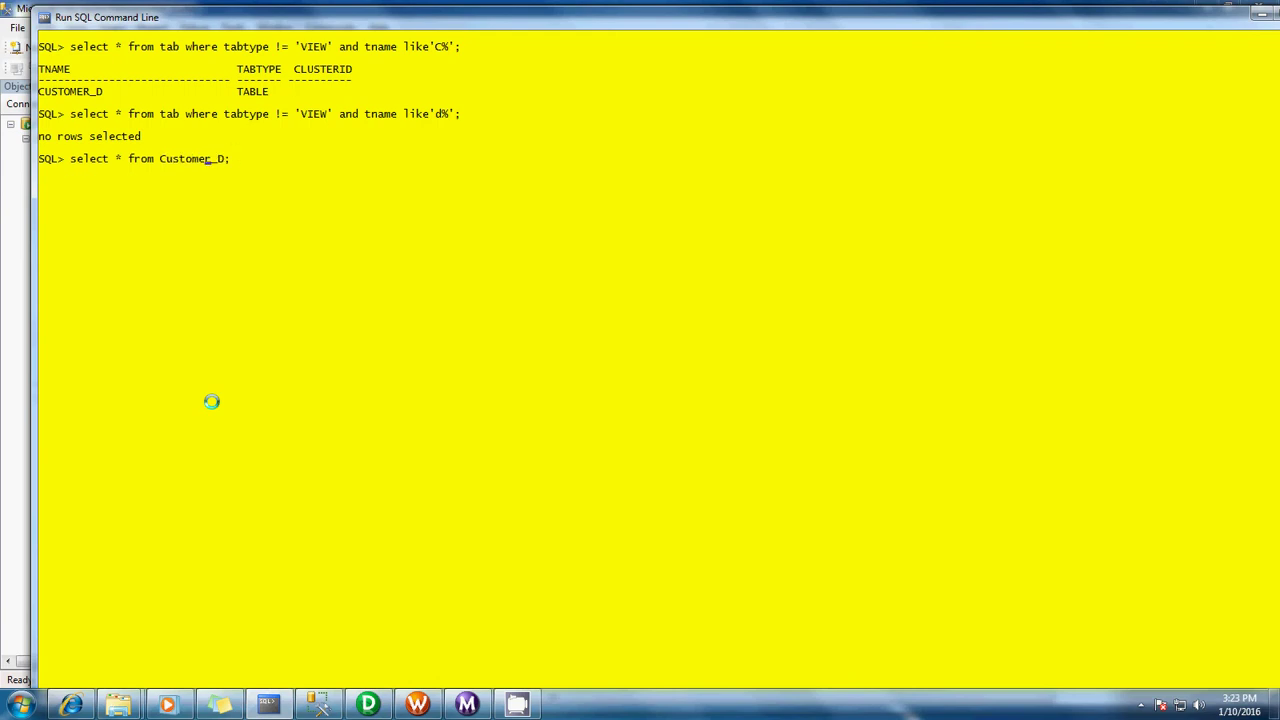
key(Left)
key(Left)
key(Left)
key(BackSpace)
key(BackSpace)
key(BackSpace)
key(BackSpace)
key(BackSpace)
key(BackSpace)
key(BackSpace)
key(BackSpace)
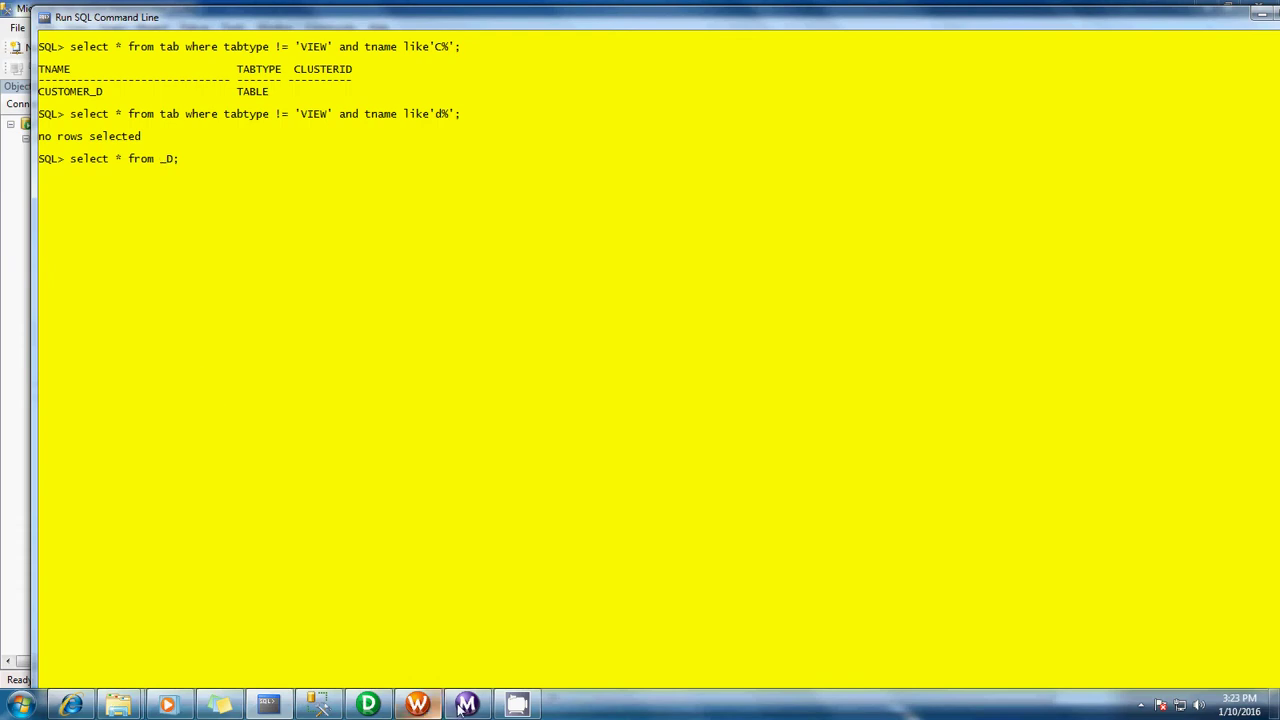
Step: Copy the Department table name from the SQL Server Management Studio query into the command-line query and run it against Department_D_ORCL
click(318, 706)
click(418, 170)
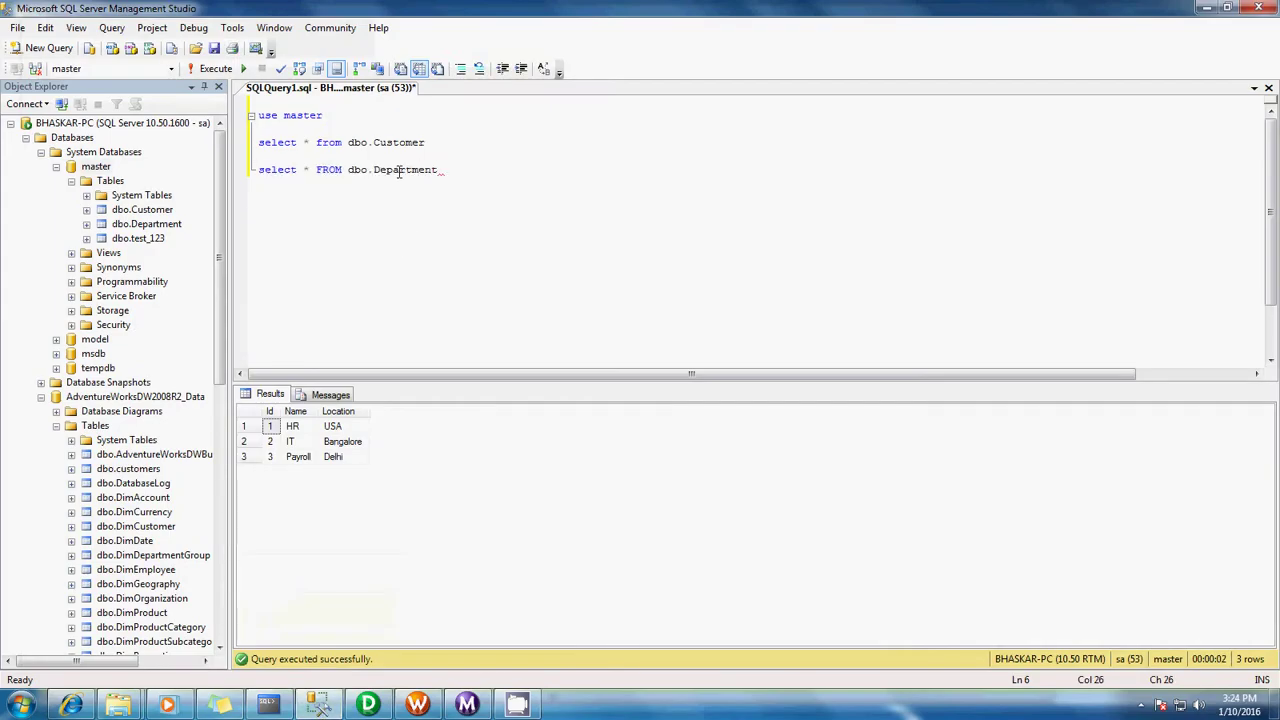
double_click(399, 172)
key(ctrl+c)
key(alt+Tab)
right_click(160, 160)
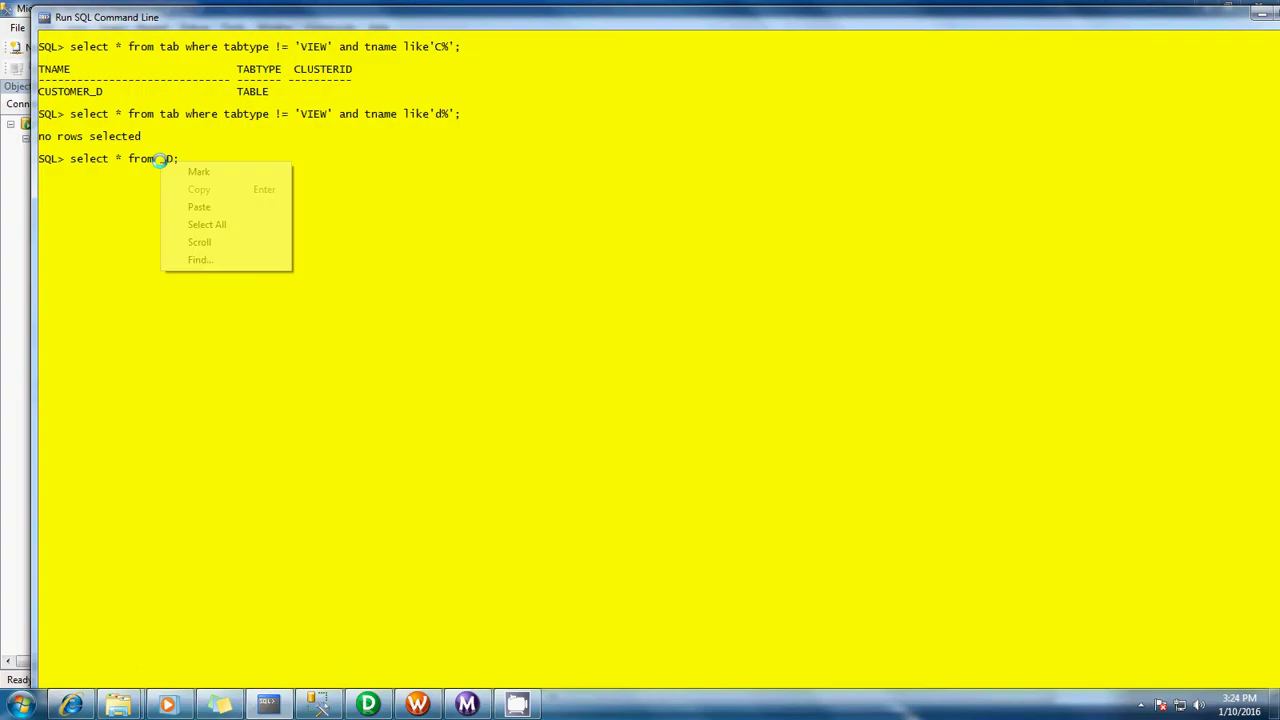
click(199, 206)
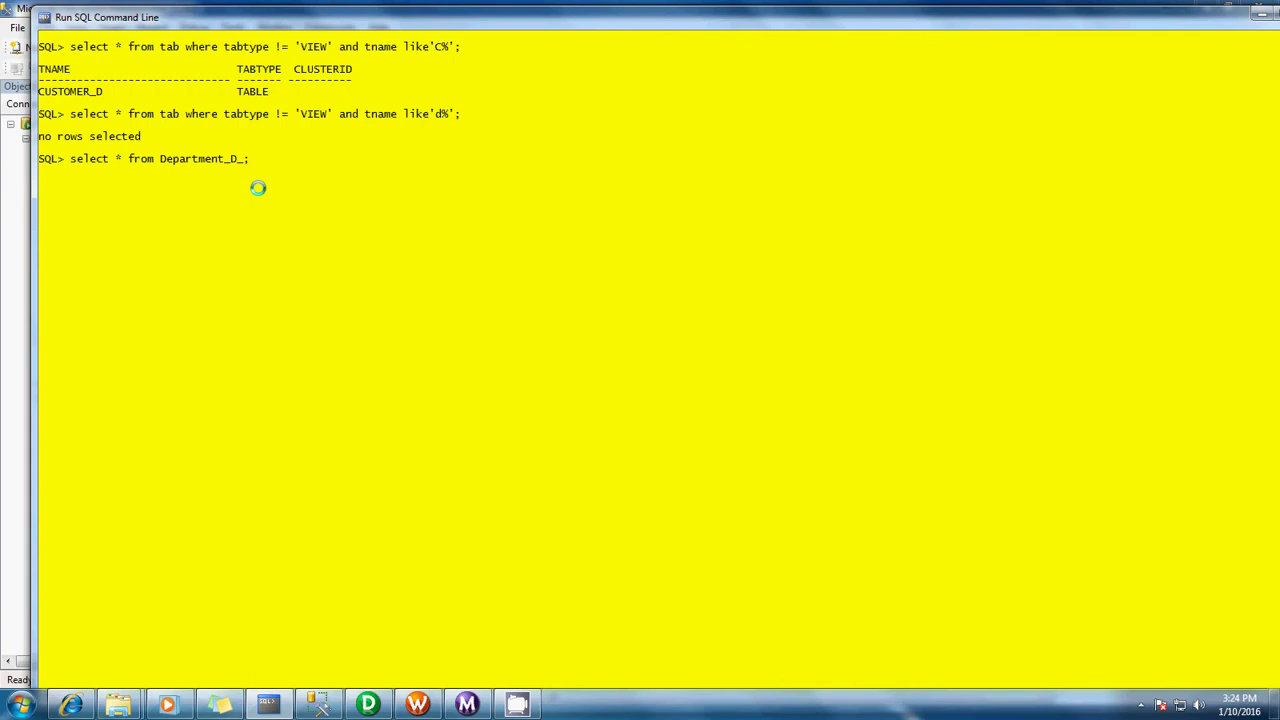
text(_OR)
key(Return)
Step: Switch back to PowerCenter Designer and close the SQL generation dialog
key(alt+Tab)
key(alt+Tab)
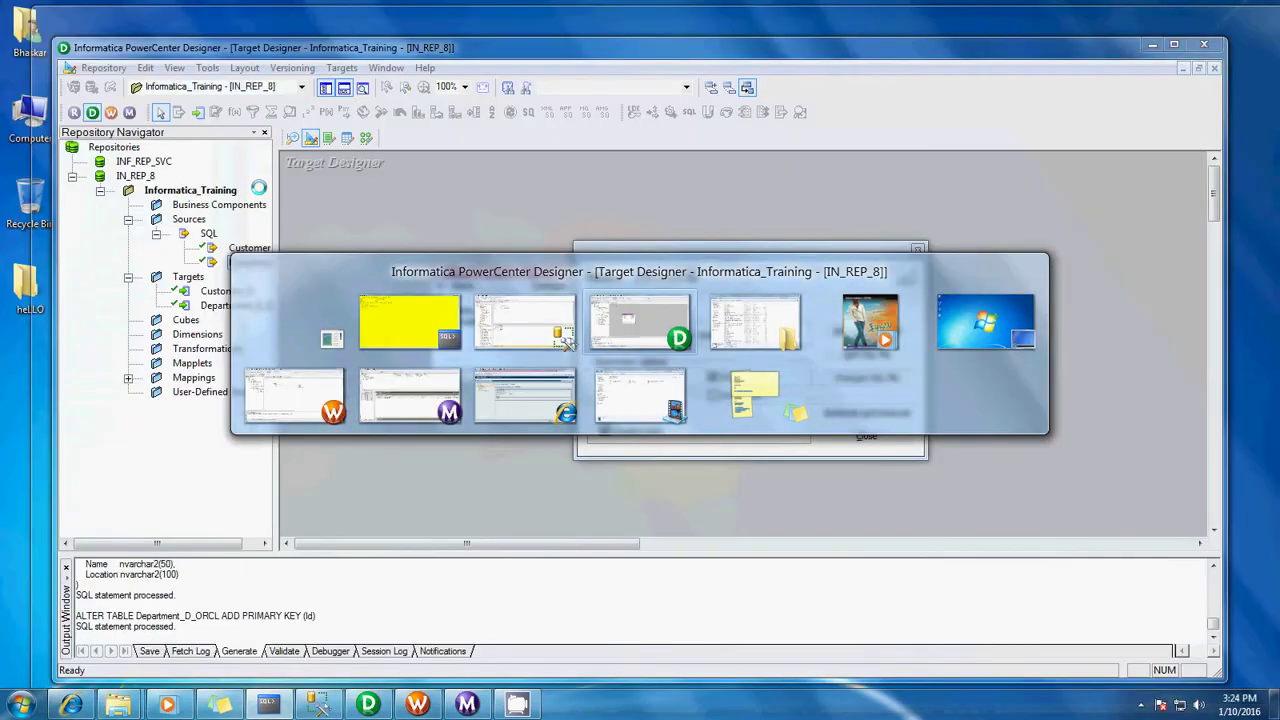
click(918, 249)
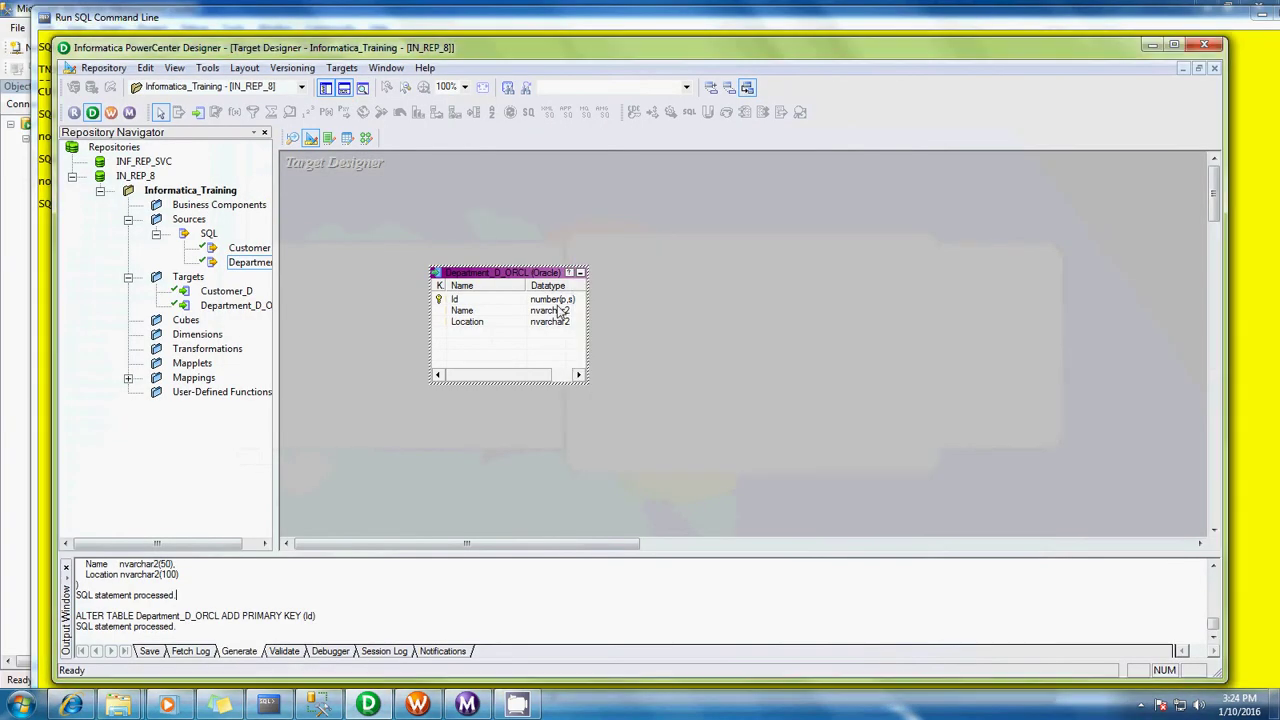
Step: Open the Mapping Designer and close the m_Load_Customer mapping
click(230, 305)
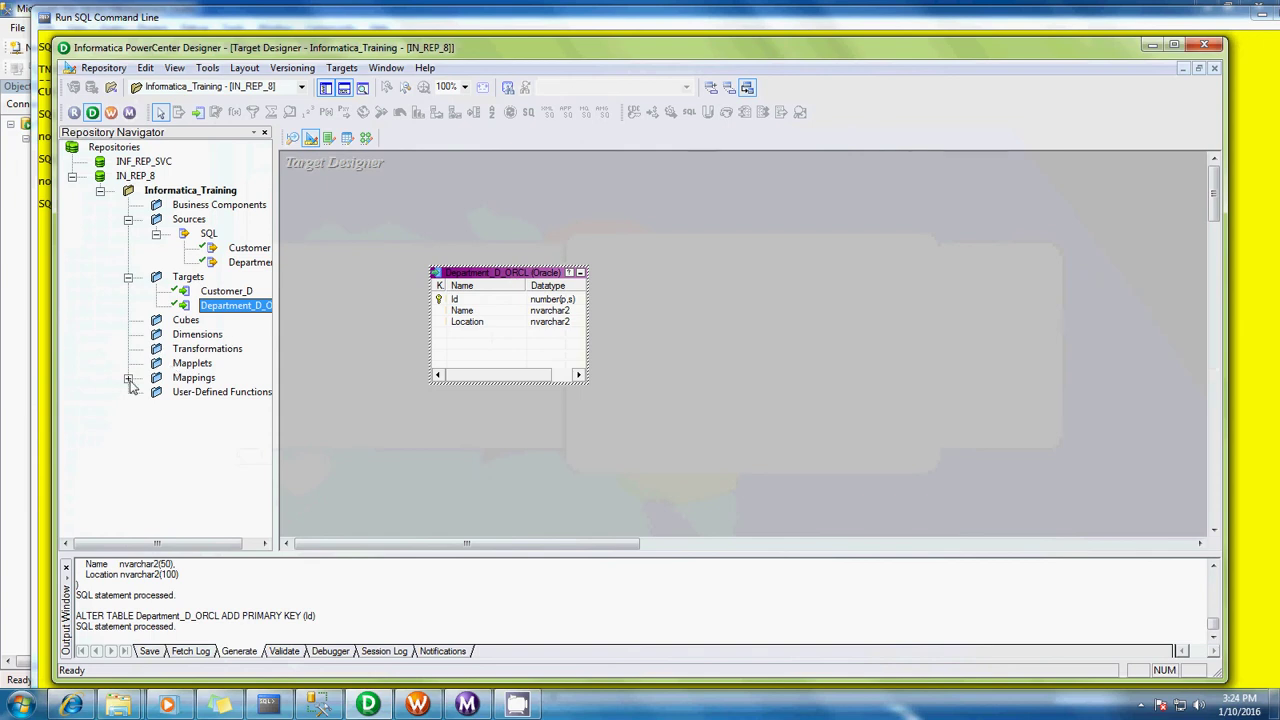
click(365, 139)
right_click(424, 183)
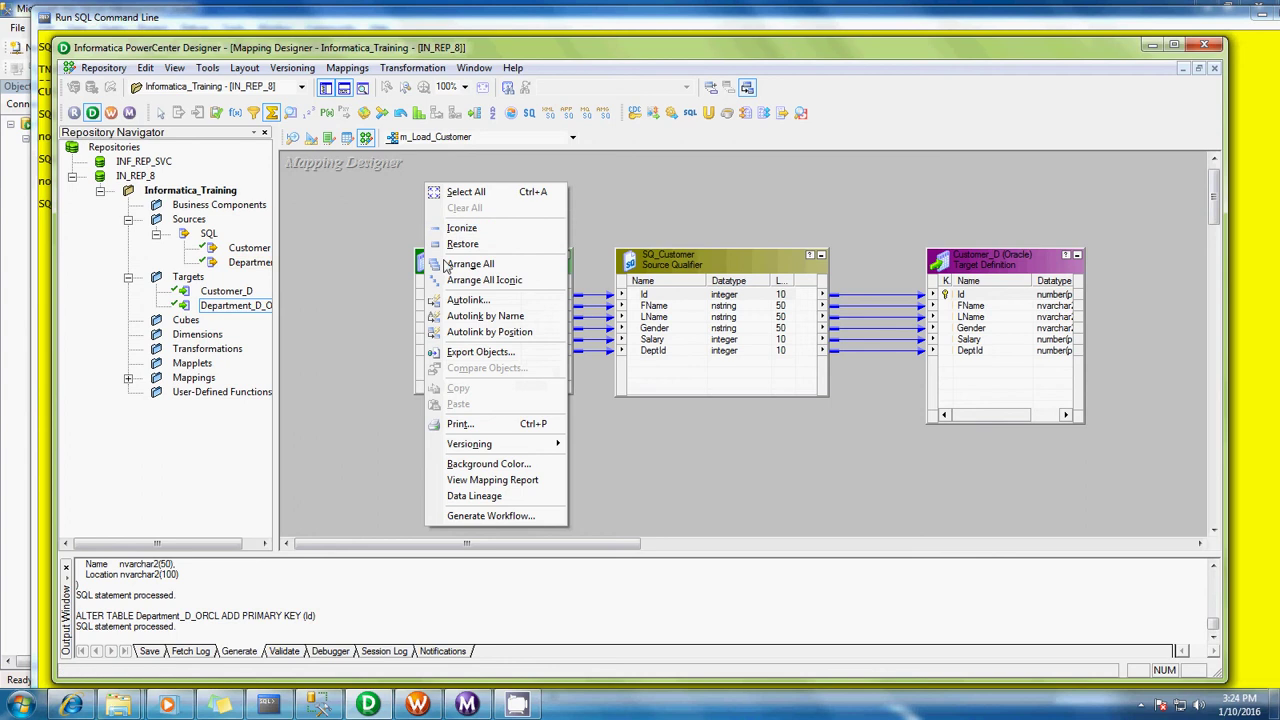
click(386, 202)
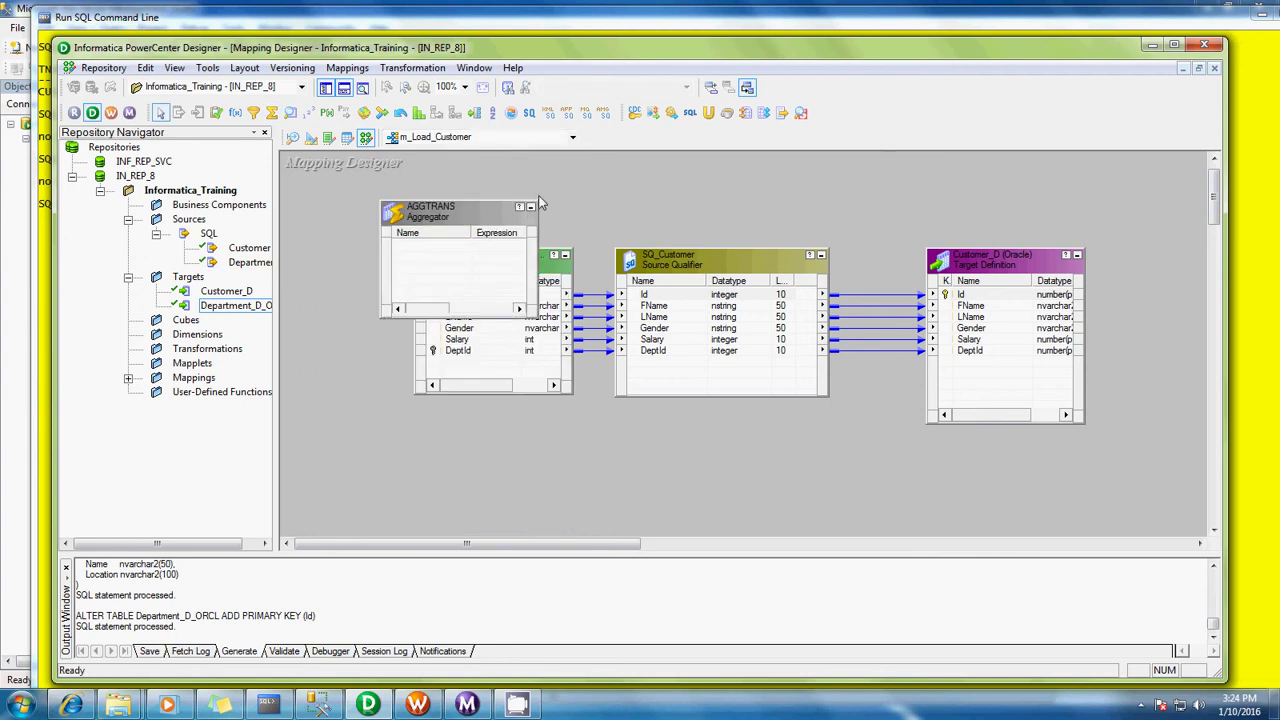
click(347, 67)
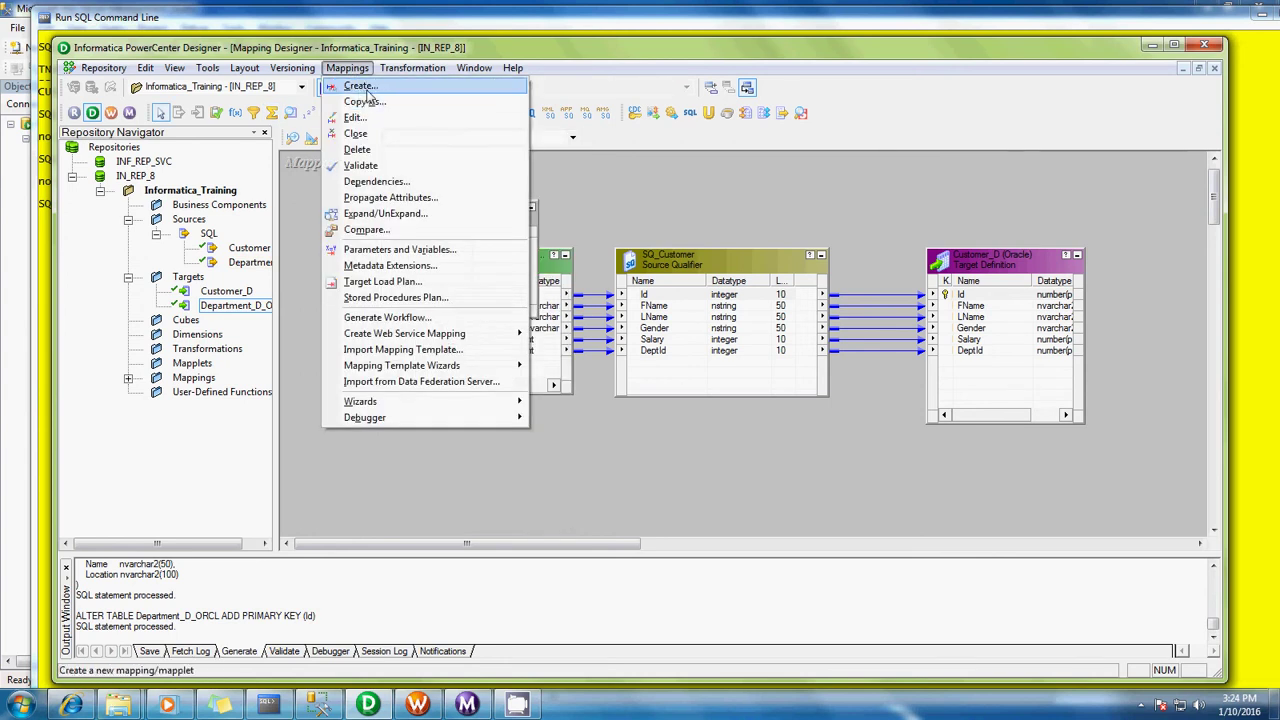
click(356, 133)
Step: Create a new mapping named m_Load_Dept
click(347, 67)
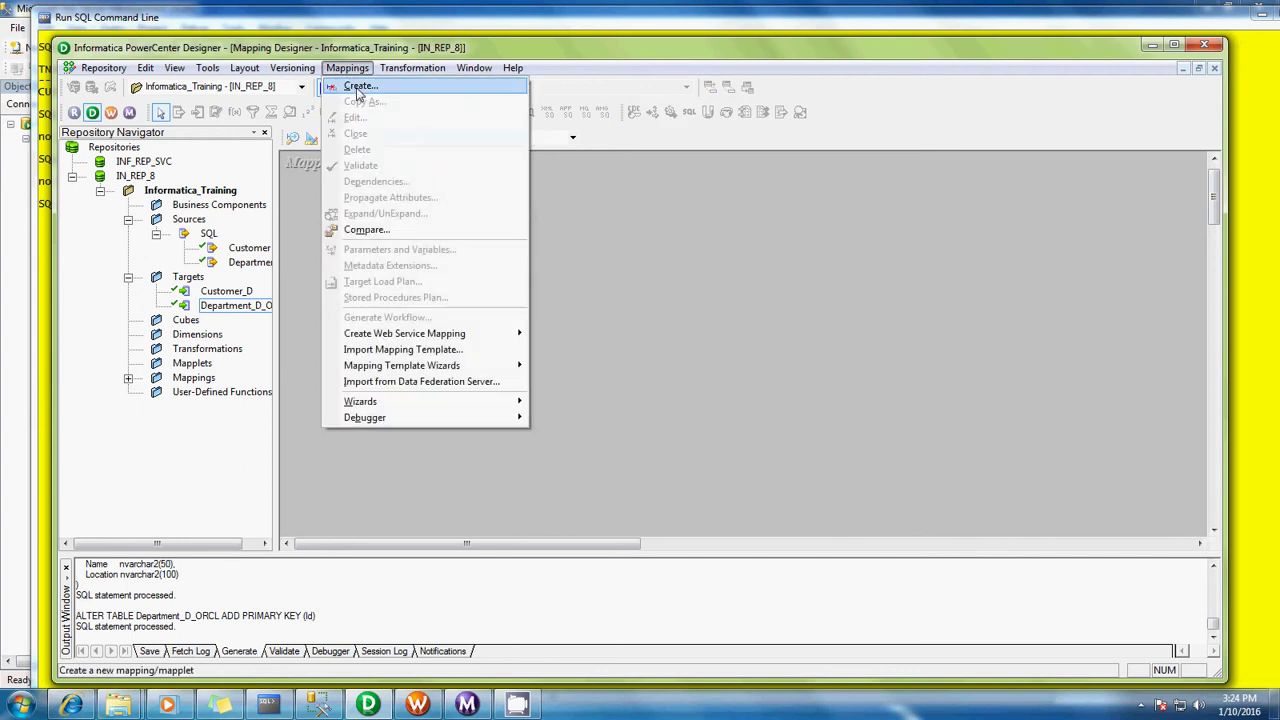
click(357, 86)
text(m)
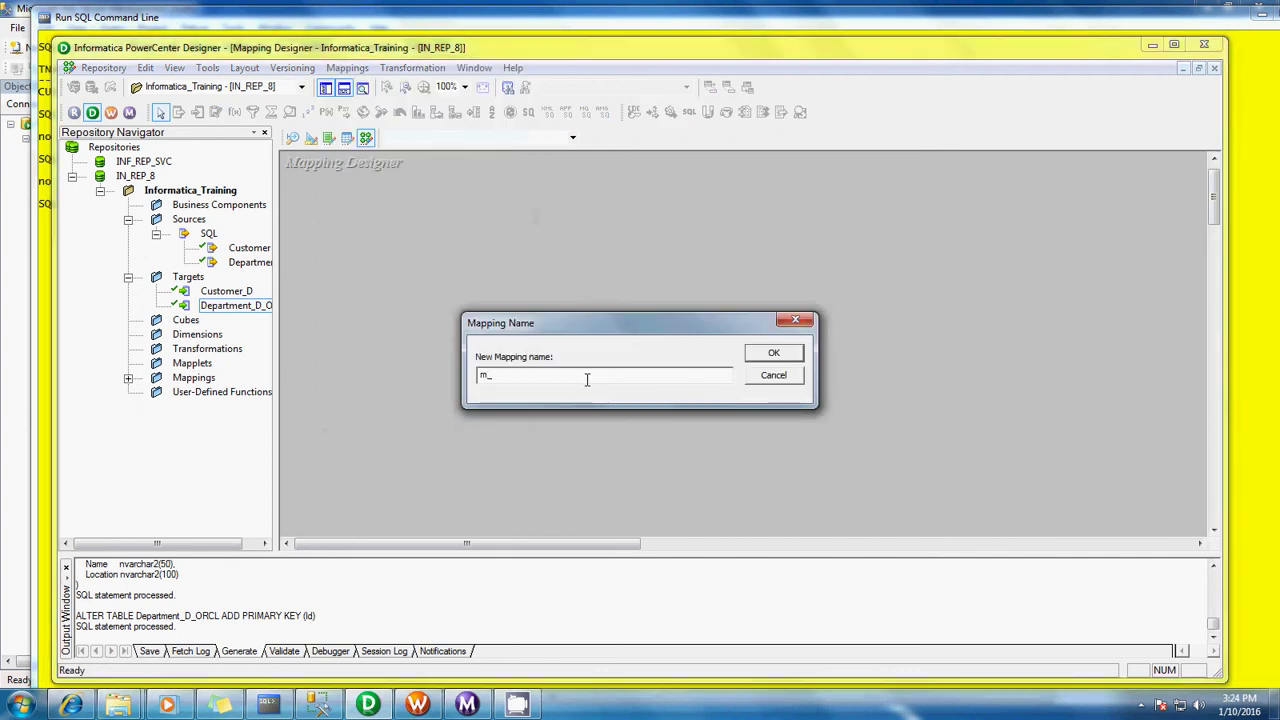
text(_Load_Dept)
click(782, 355)
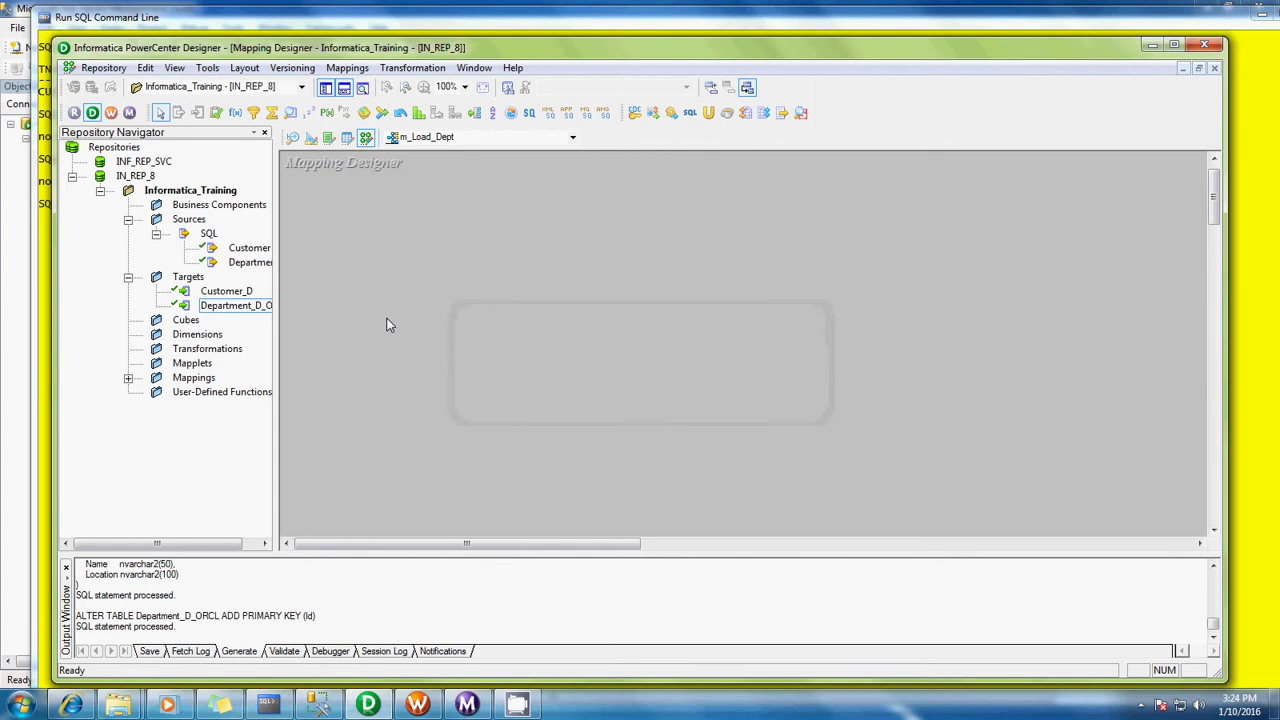
Step: Add the Department source to the mapping and arrange the source definition and its SQ_Department source qualifier side by side
click(250, 263)
drag(358, 290, 412, 281)
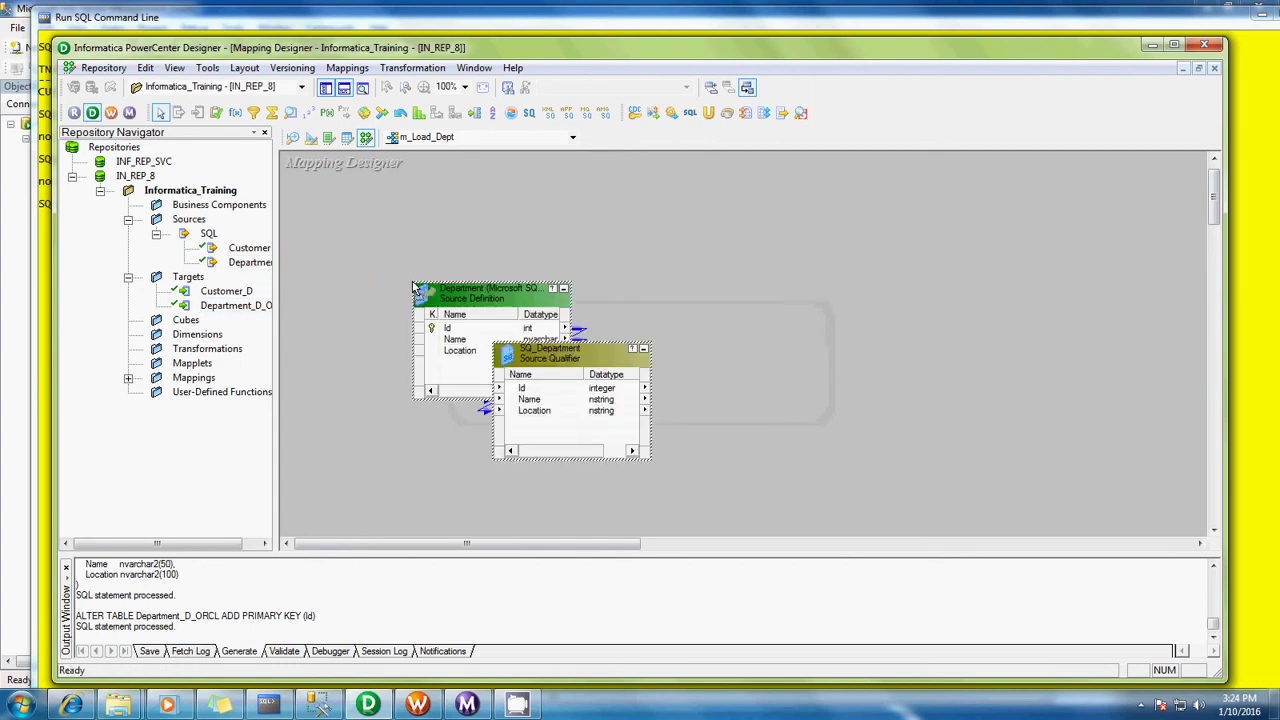
drag(545, 360, 665, 295)
drag(456, 300, 390, 292)
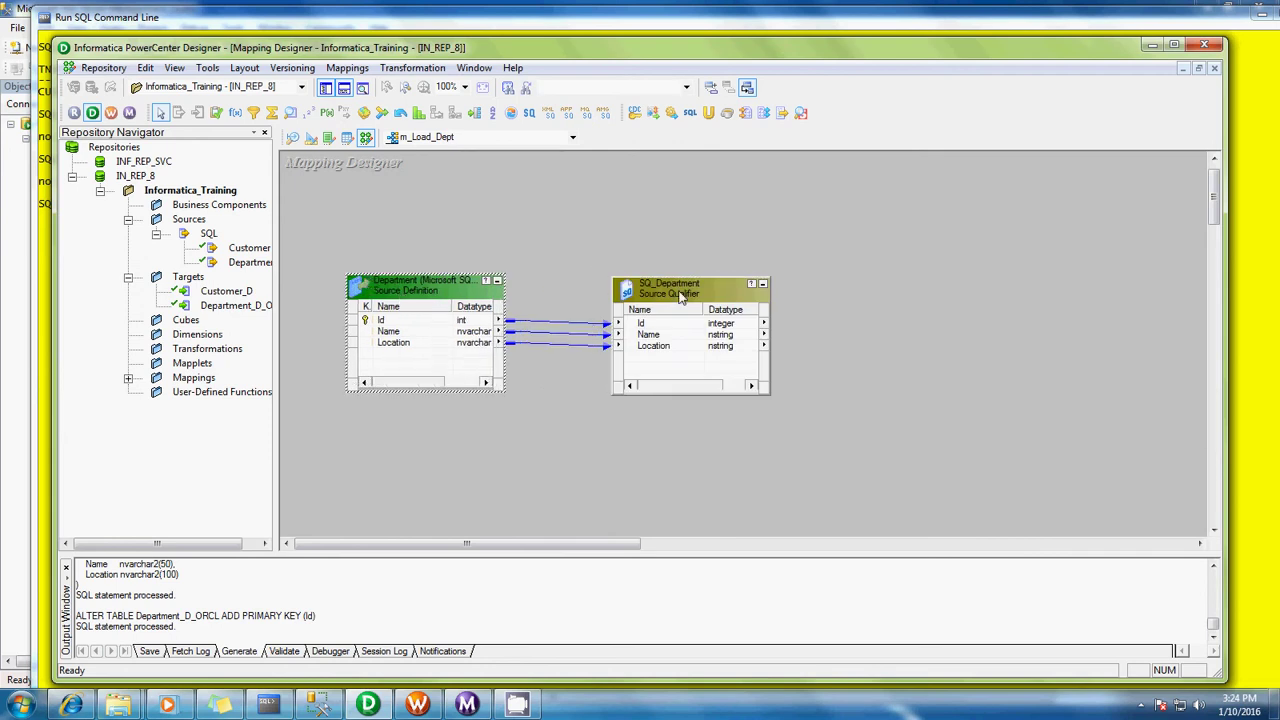
mouse_move(671, 295)
mouse_down()
mouse_move(640, 290)
mouse_move(659, 296)
mouse_up()
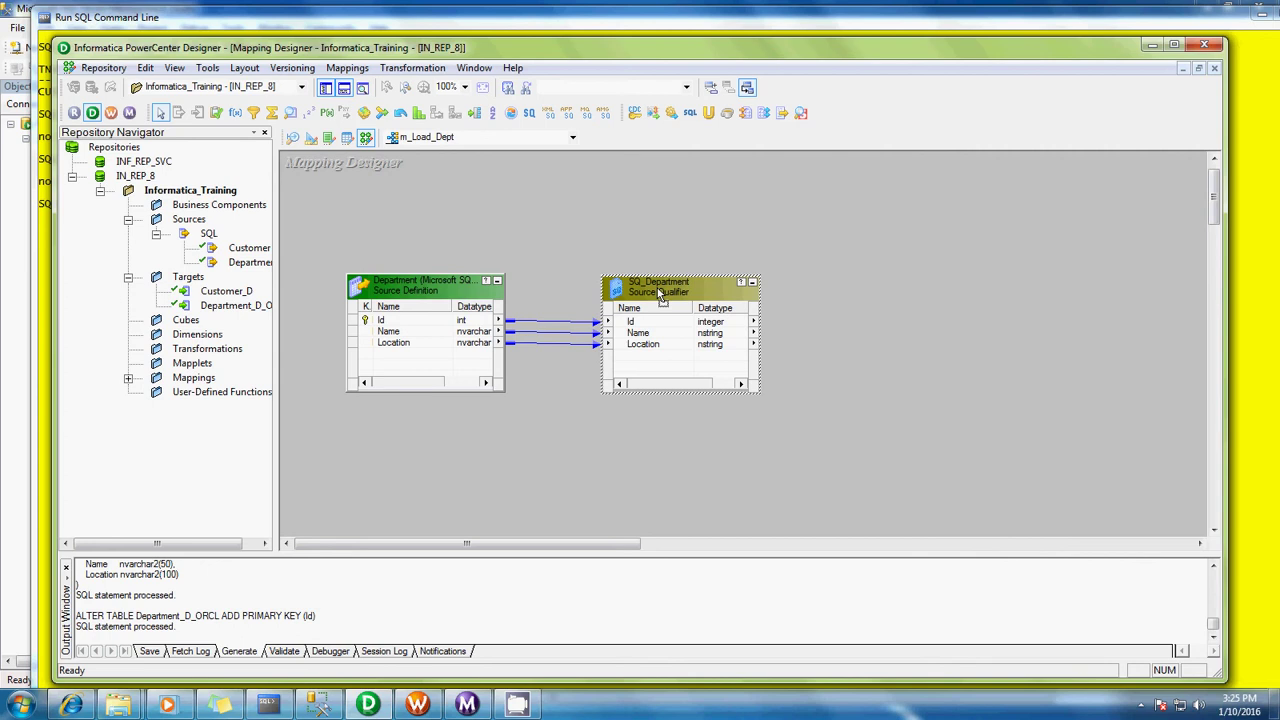
drag(660, 298, 625, 298)
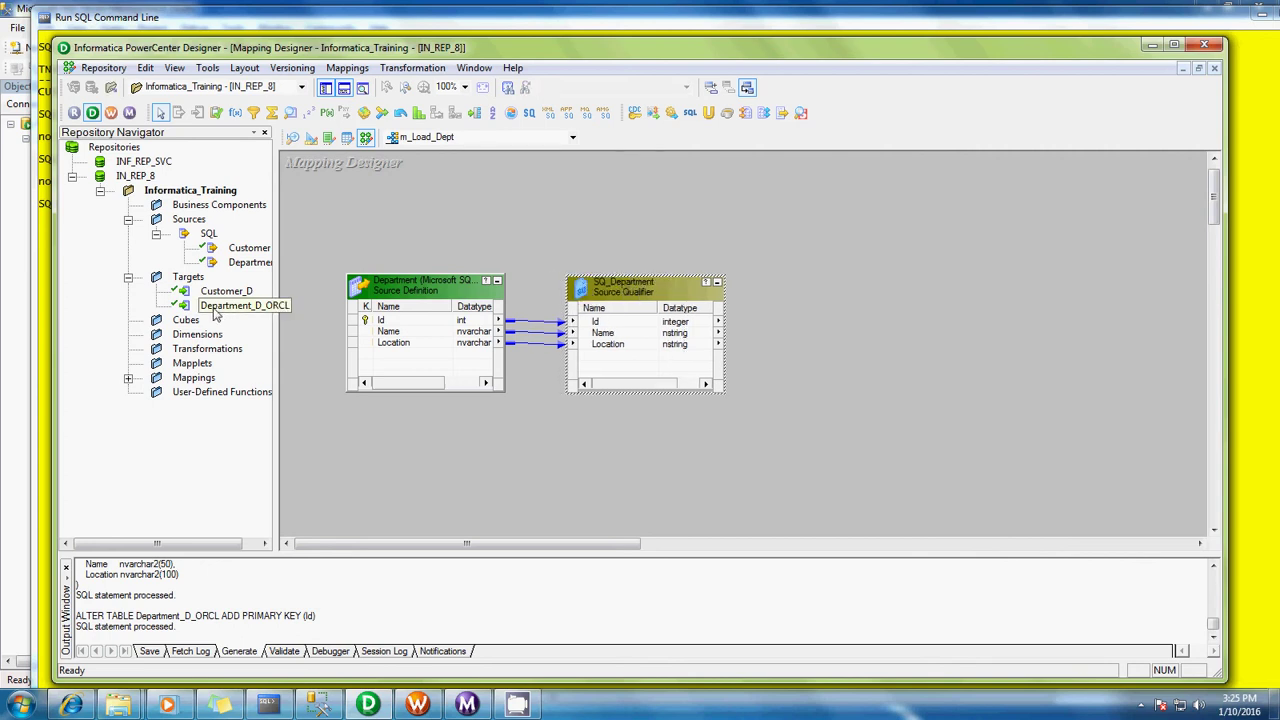
Step: Place the Department_D_ORCL target beside the source qualifier and link the qualifier's Id, Name and Location ports to the matching target ports
drag(218, 312, 517, 350)
drag(821, 344, 880, 303)
drag(618, 344, 618, 322)
right_click(620, 333)
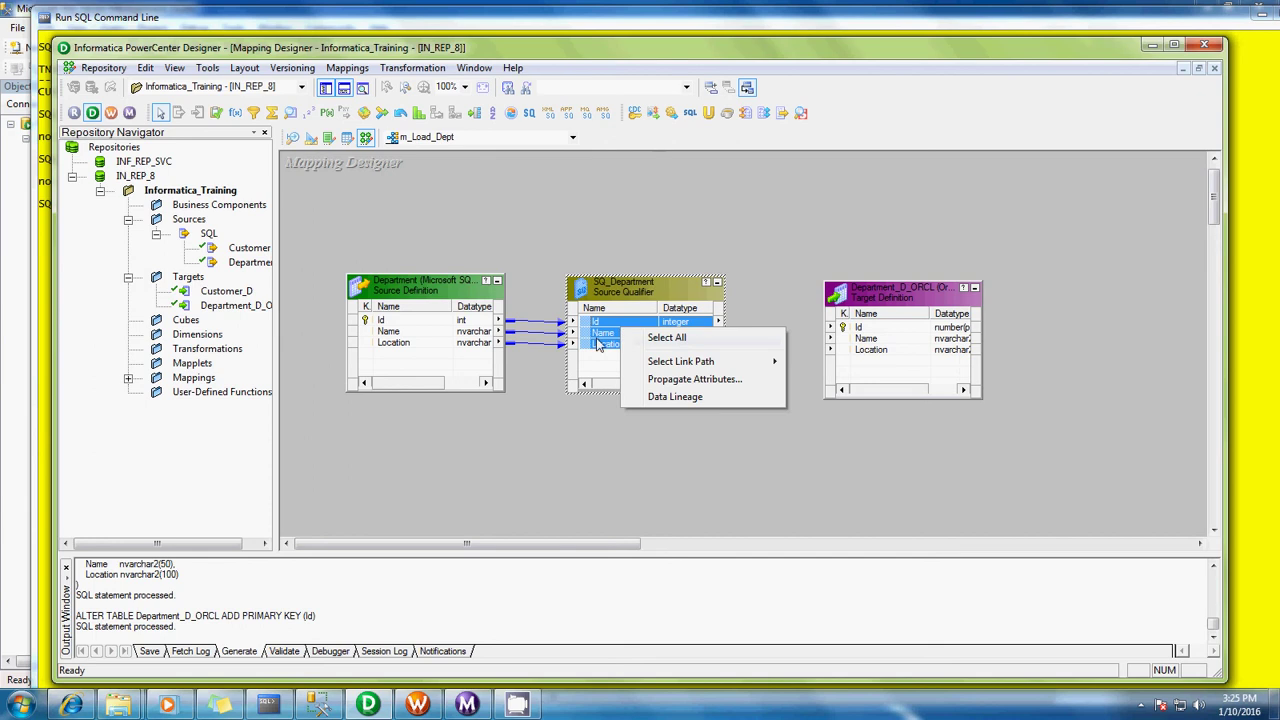
drag(600, 338, 876, 340)
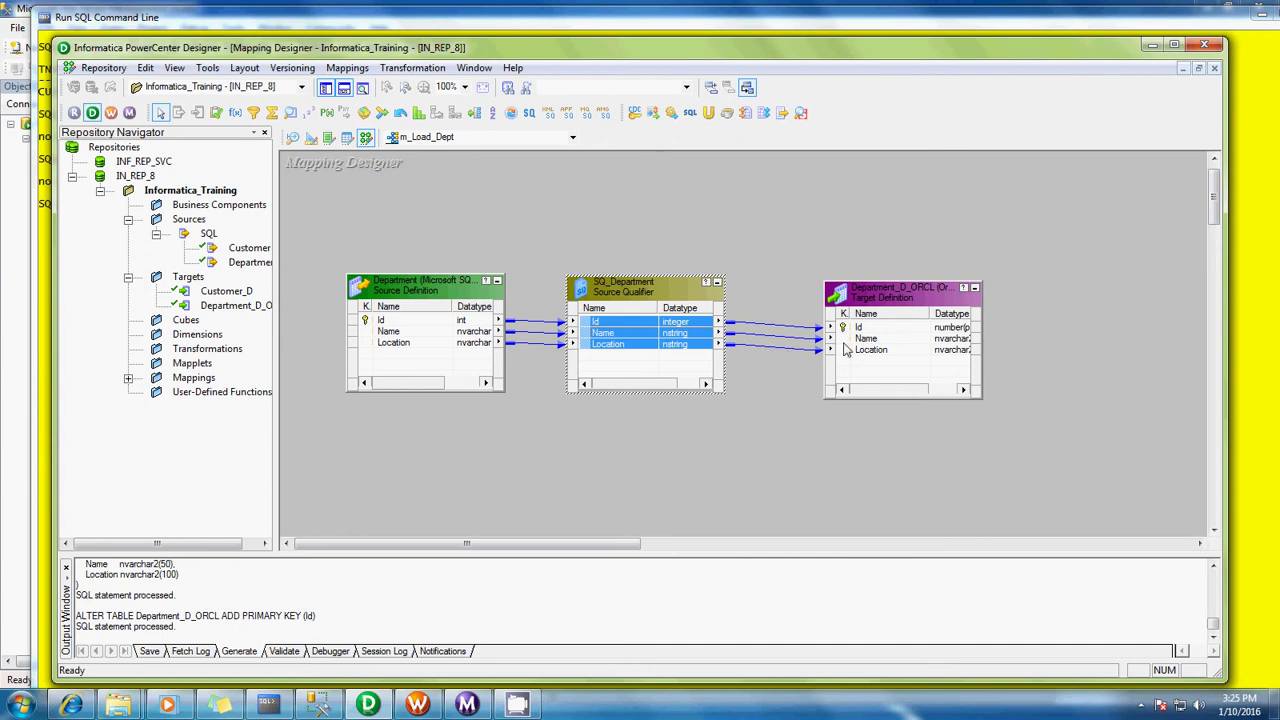
click(755, 393)
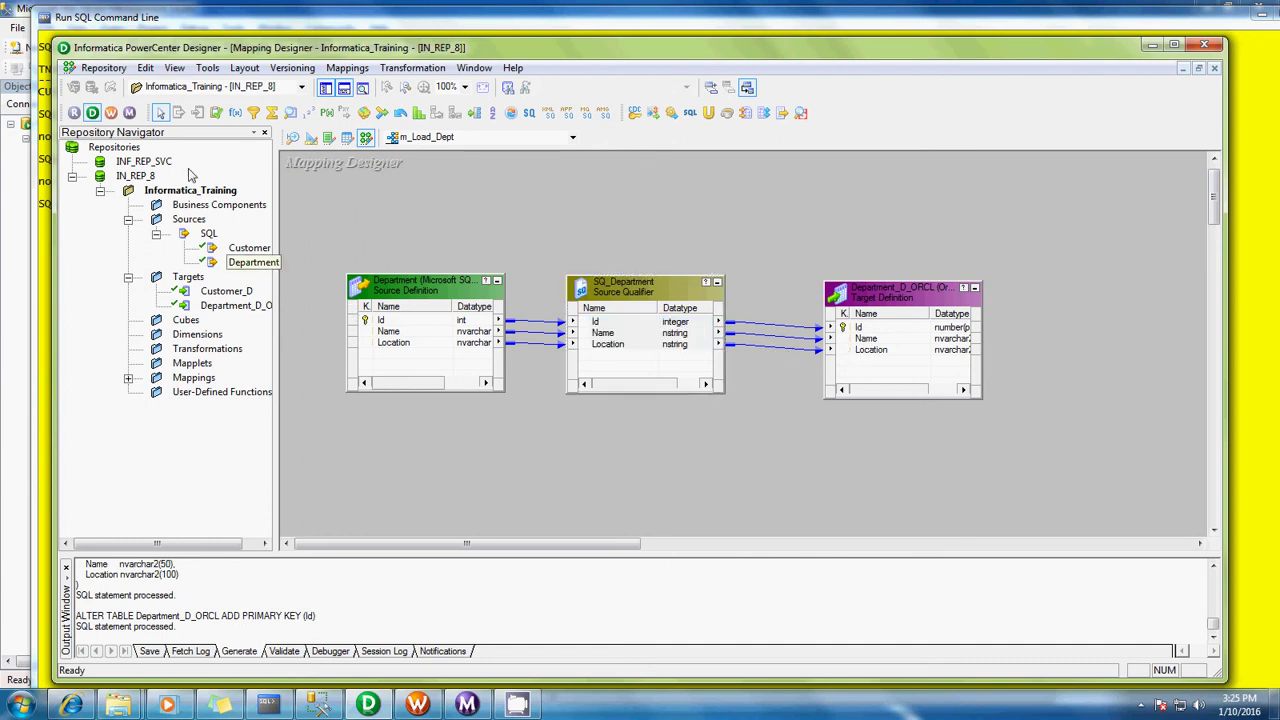
Step: Validate and save the m_Load_Dept mapping, checking the save log messages
click(347, 67)
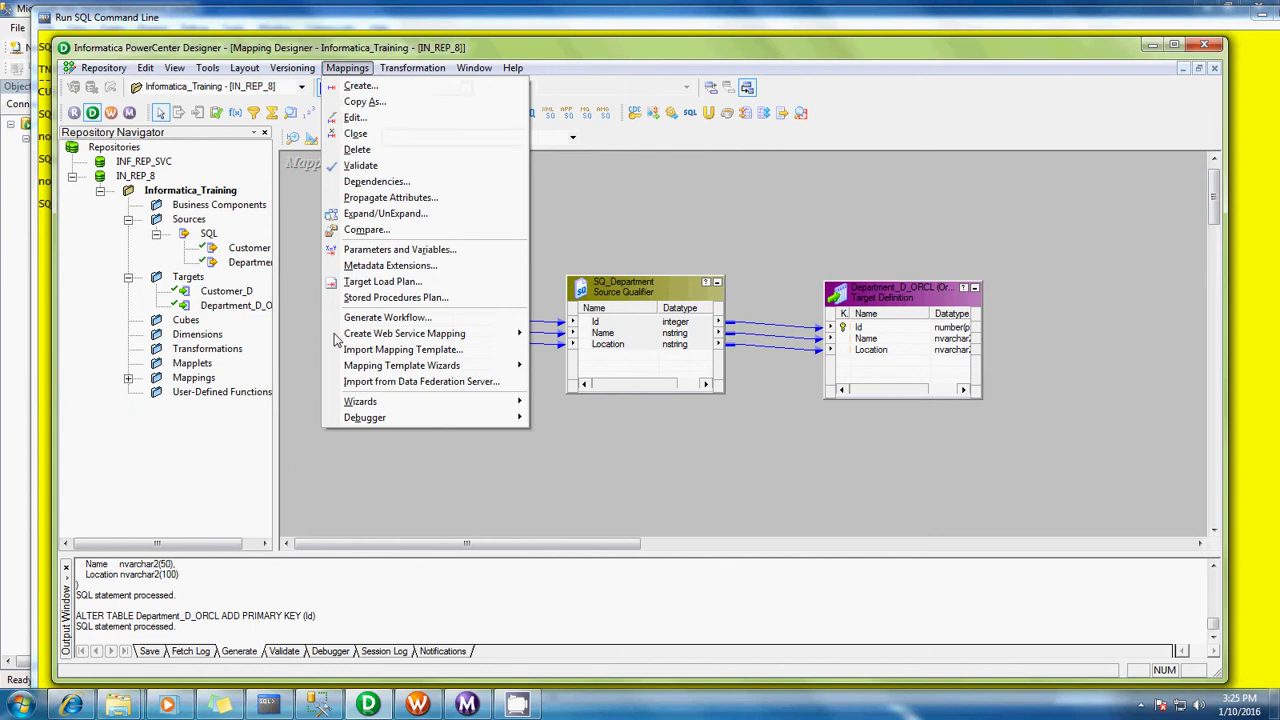
click(360, 166)
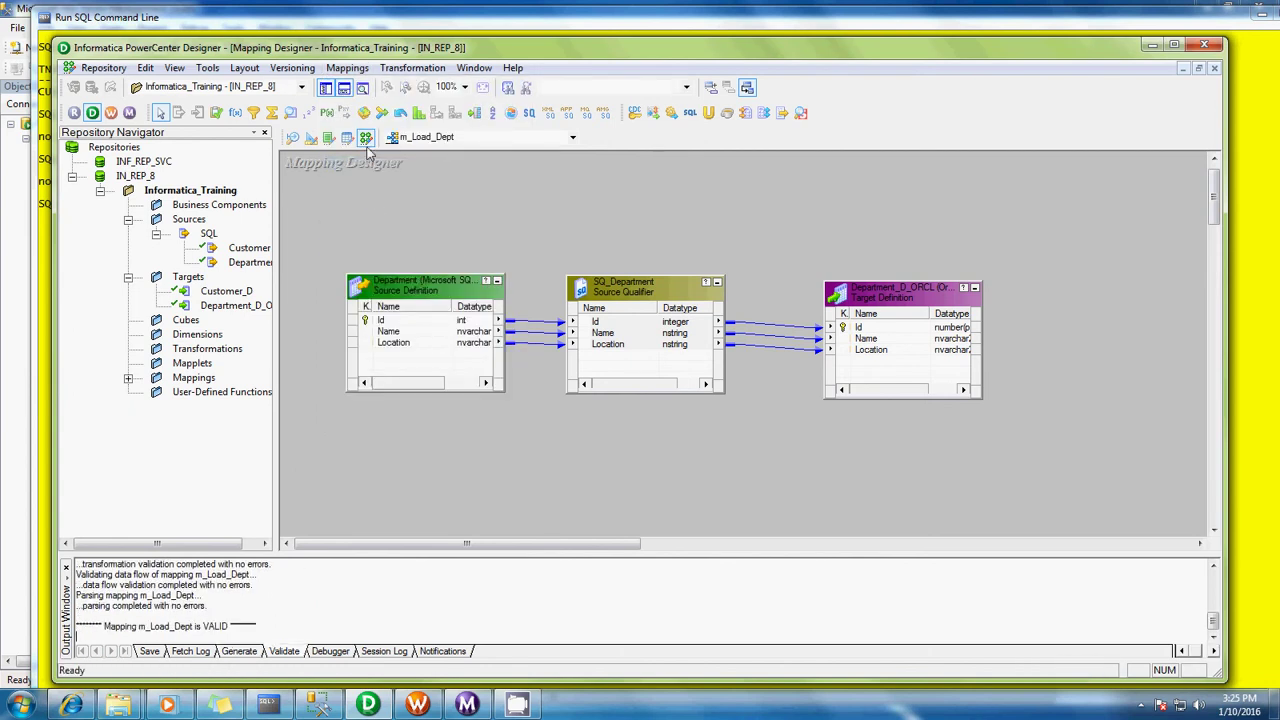
key(ctrl+s)
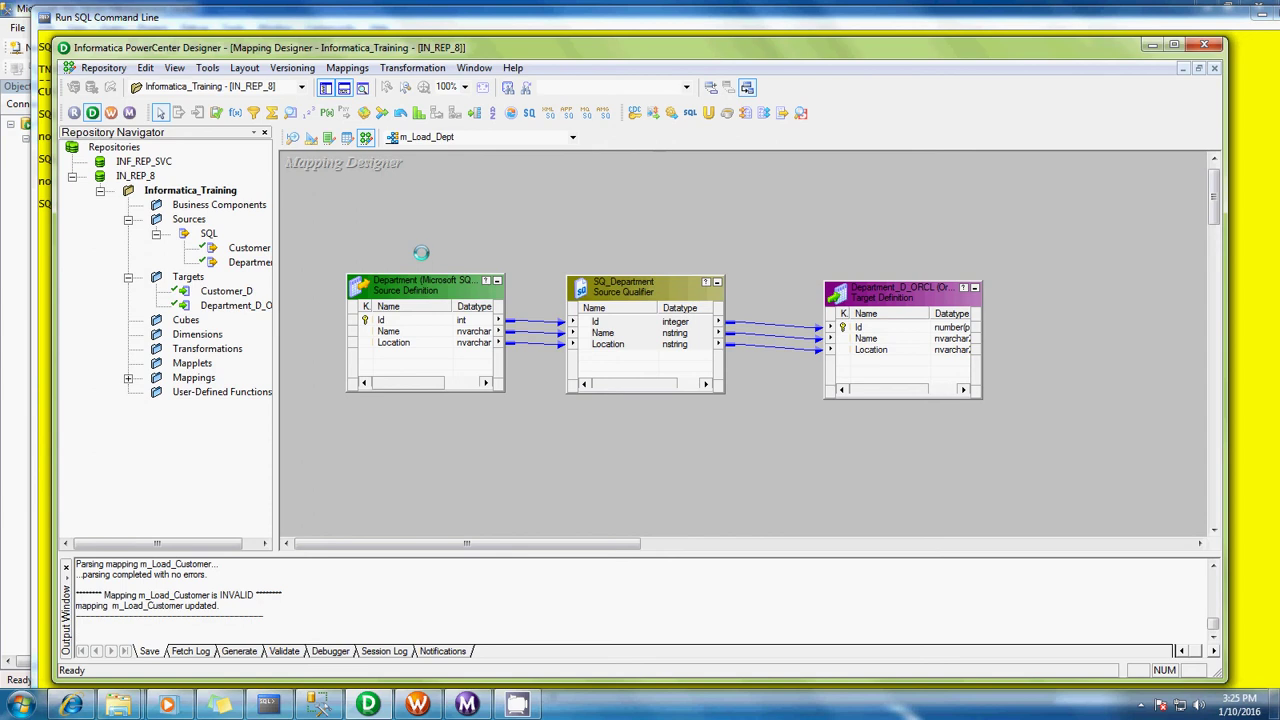
scroll(387, 601, up, 3)
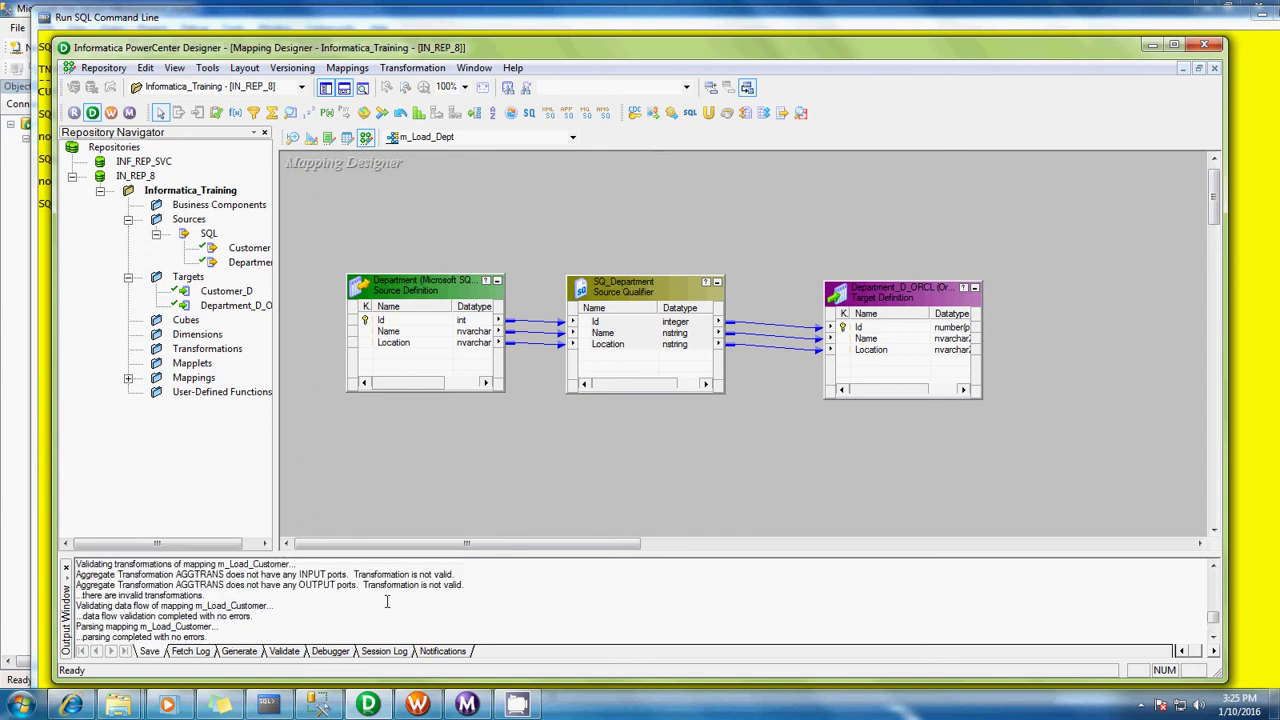
scroll(387, 601, down, 2)
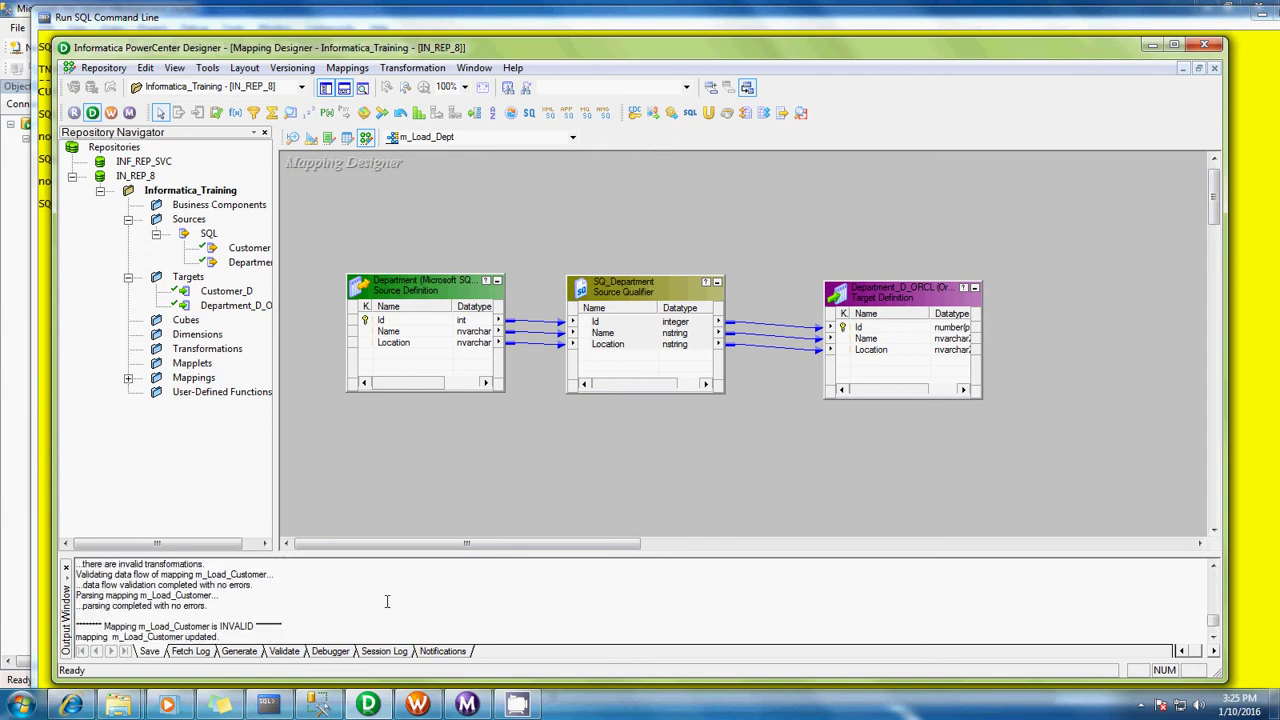
scroll(387, 601, down, 1)
scroll(387, 601, up, 8)
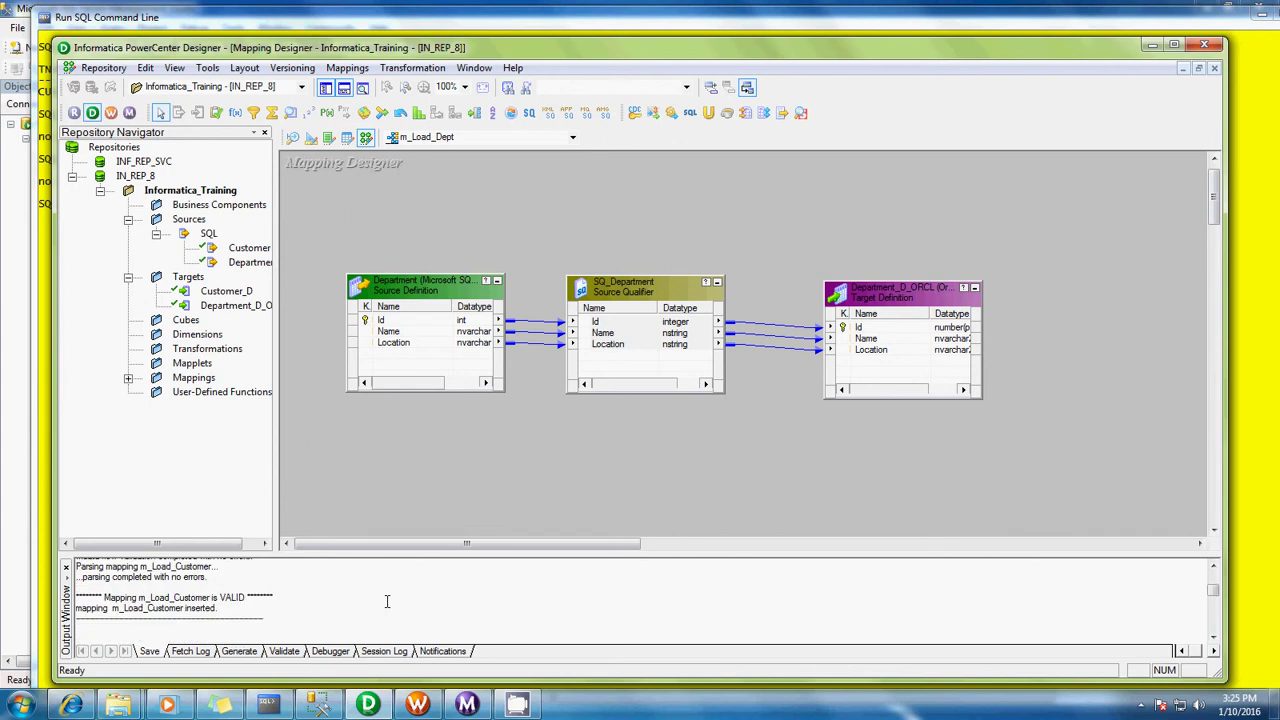
scroll(387, 601, up, 3)
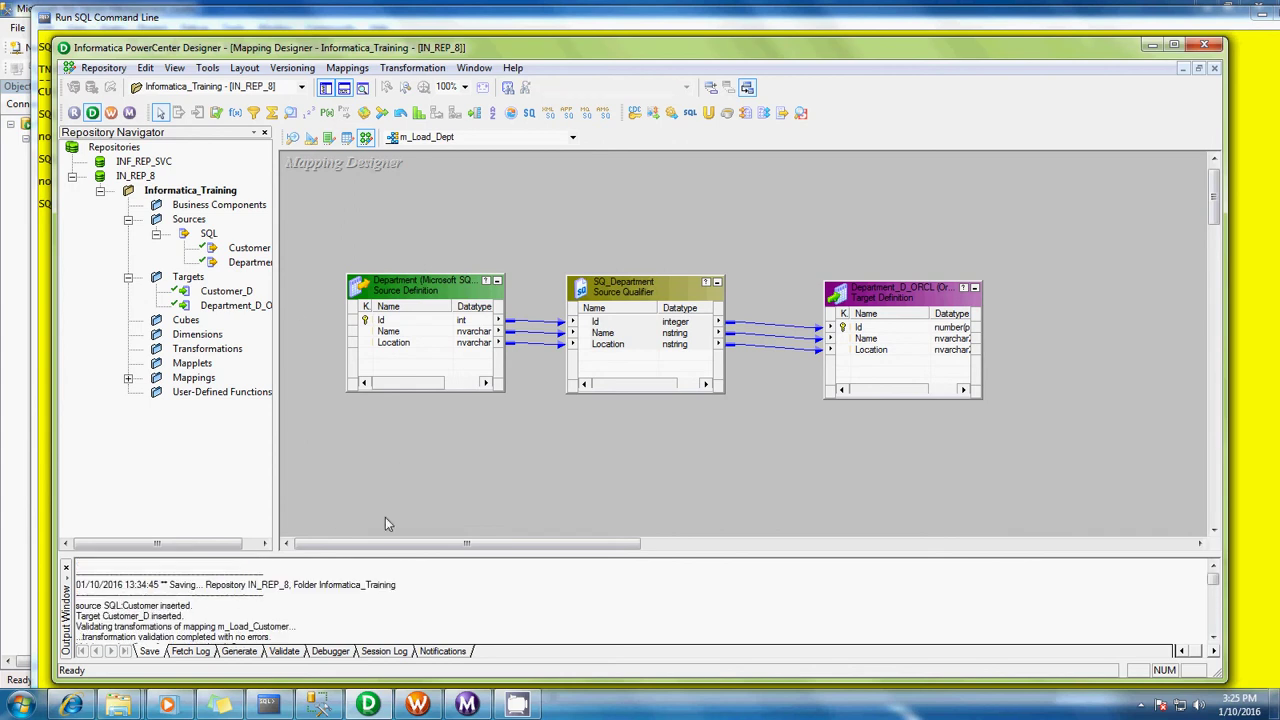
Step: Switch to PowerCenter Workflow Manager, open the Task Developer and clear its workspace
click(466, 705)
click(466, 705)
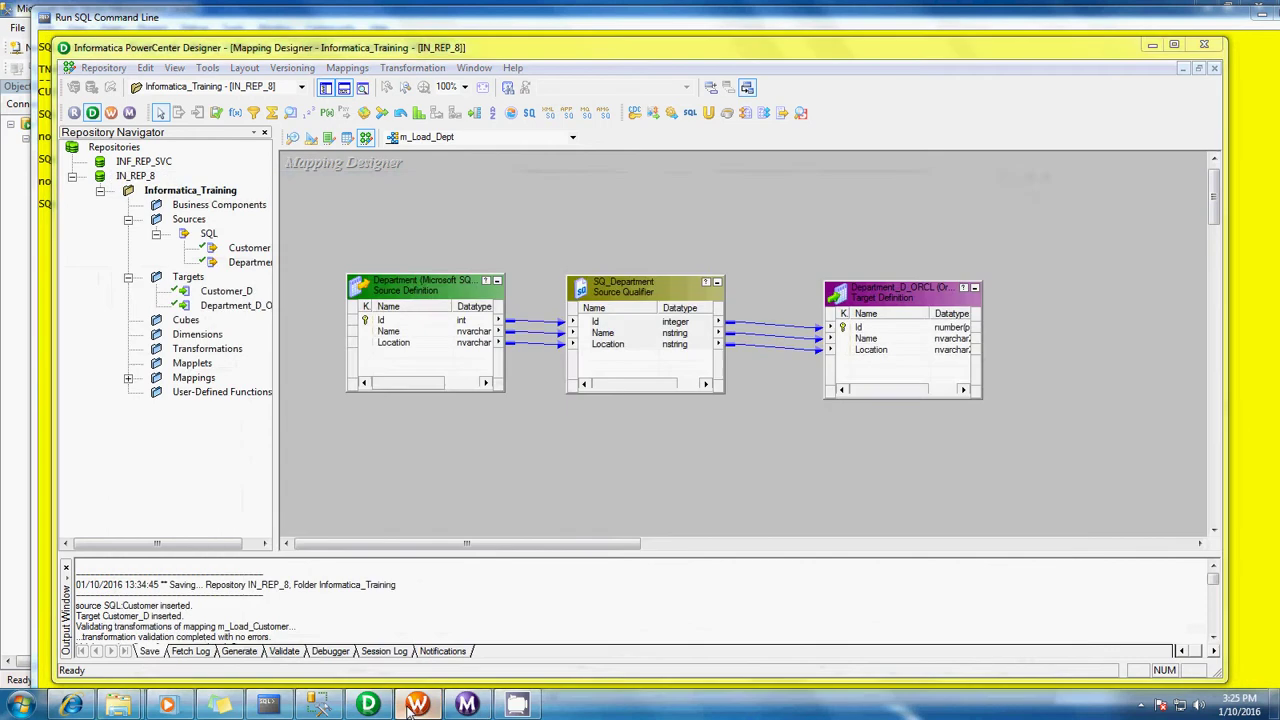
click(417, 705)
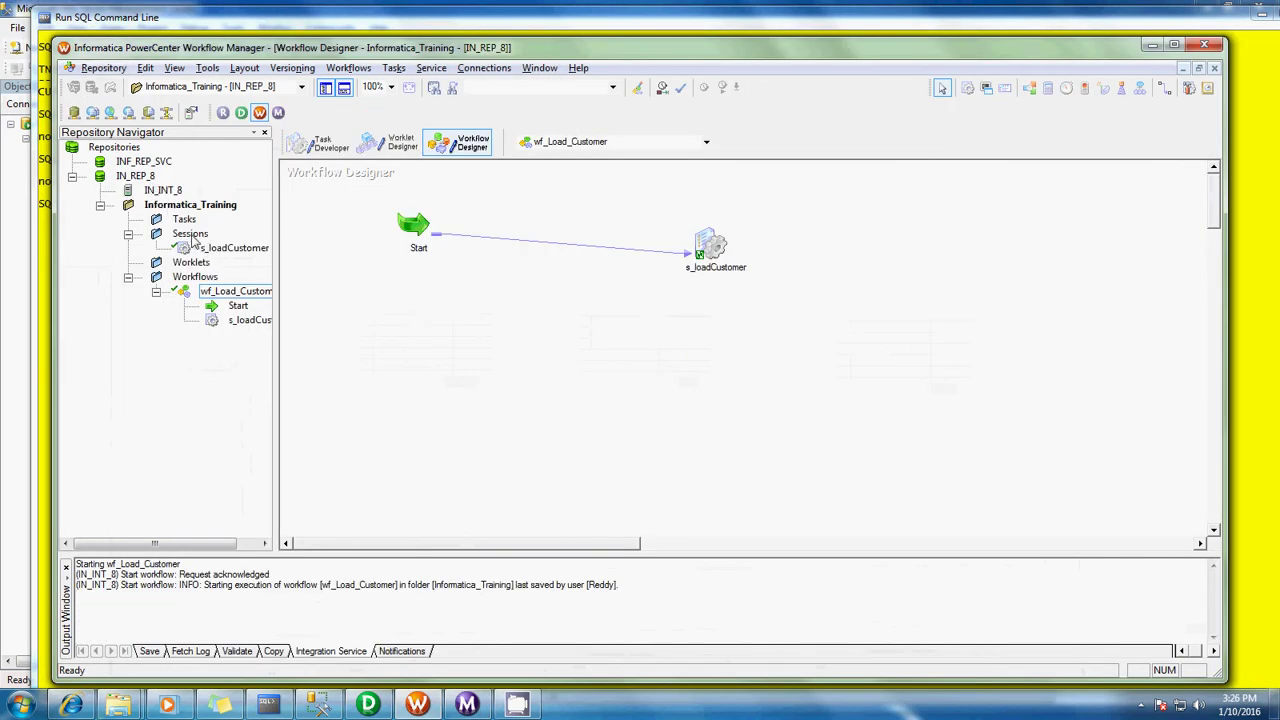
click(330, 146)
right_click(510, 226)
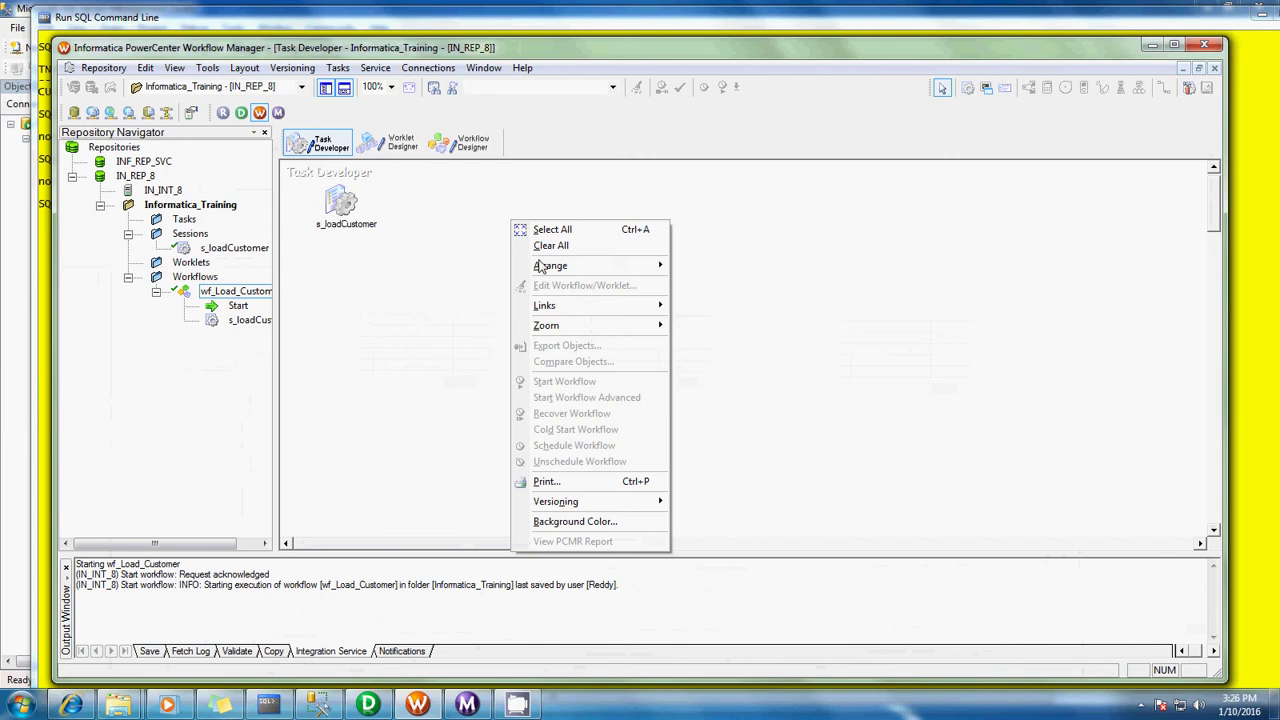
click(538, 247)
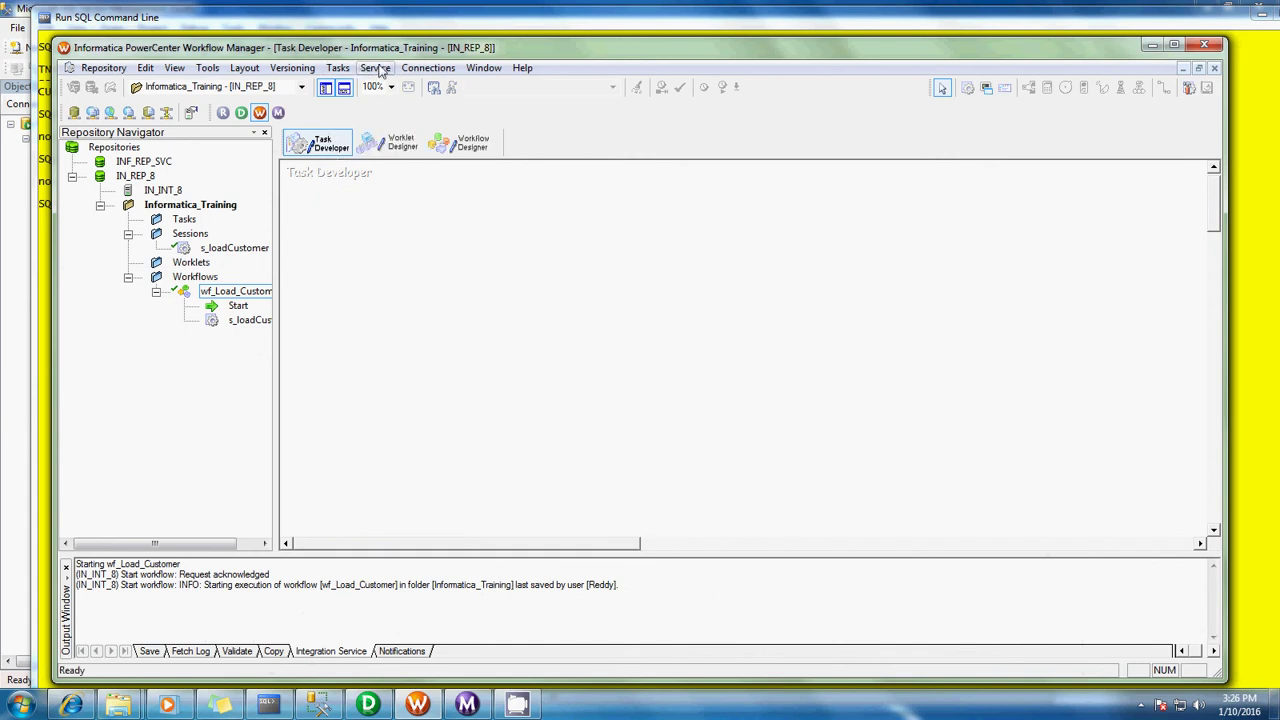
drag(222, 248, 336, 224)
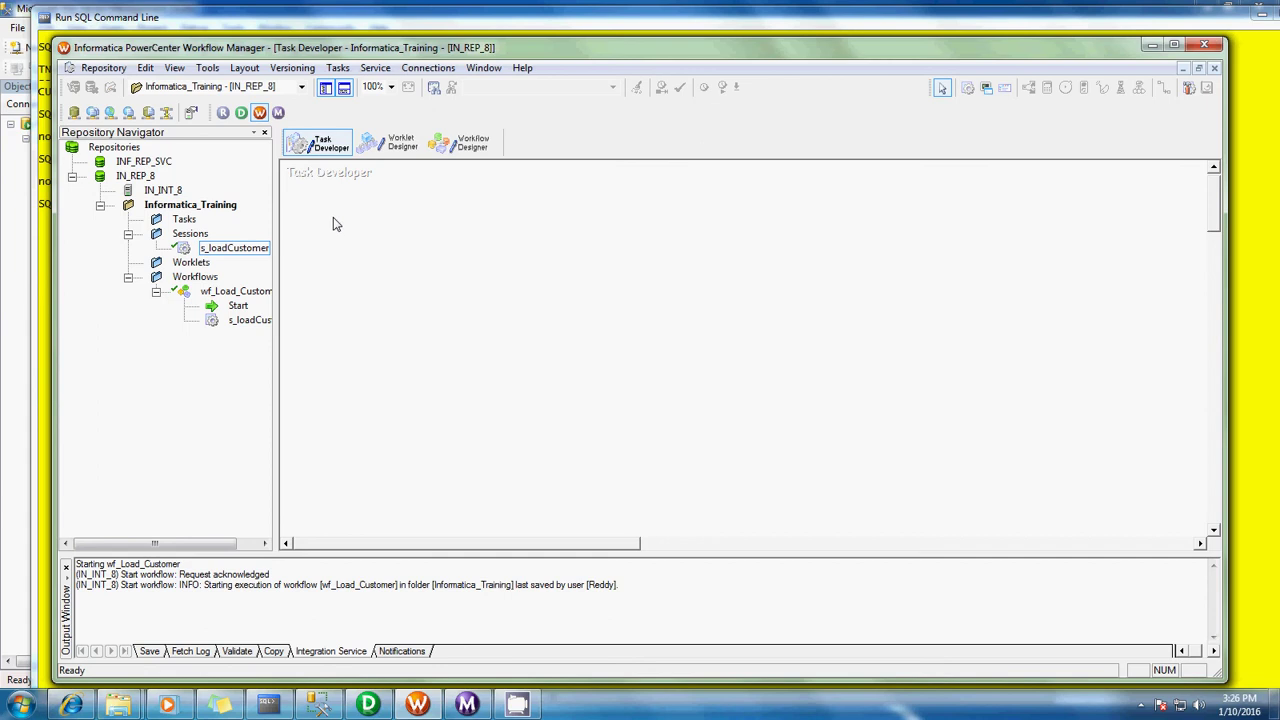
Step: Create a session task in the Task Developer and associate it with the m_Load_Dept mapping
click(967, 88)
click(379, 255)
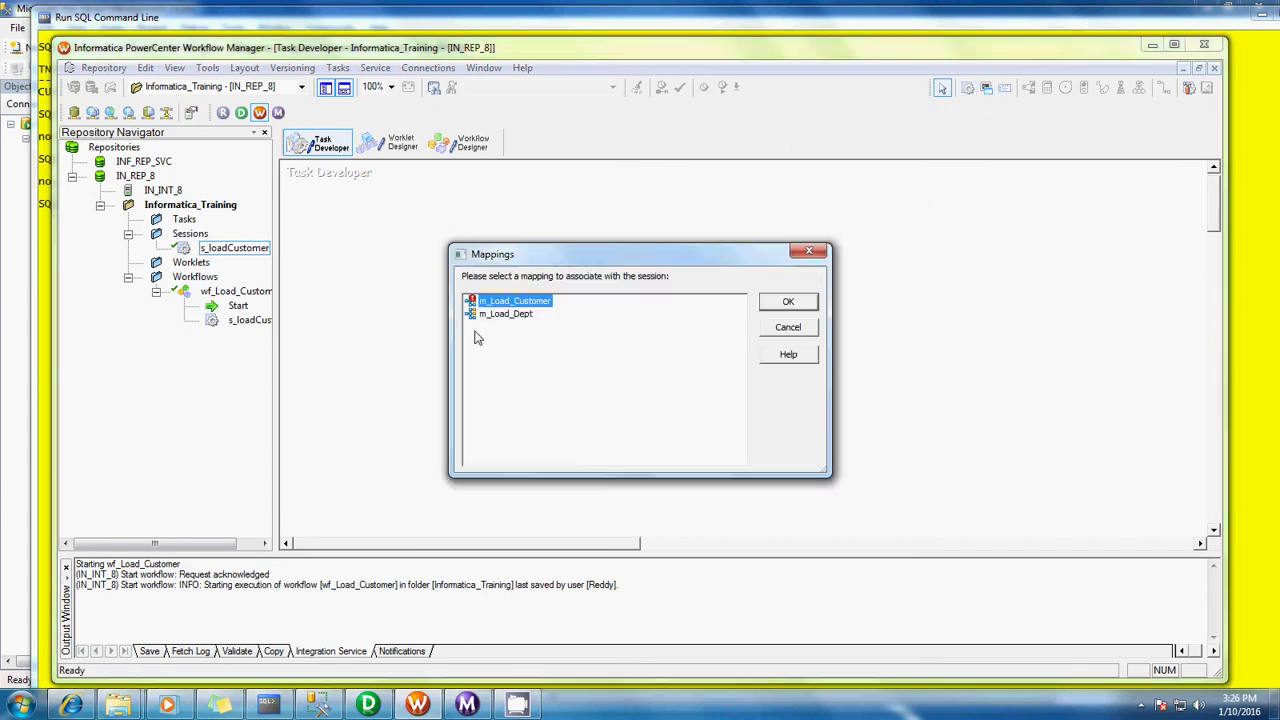
click(510, 314)
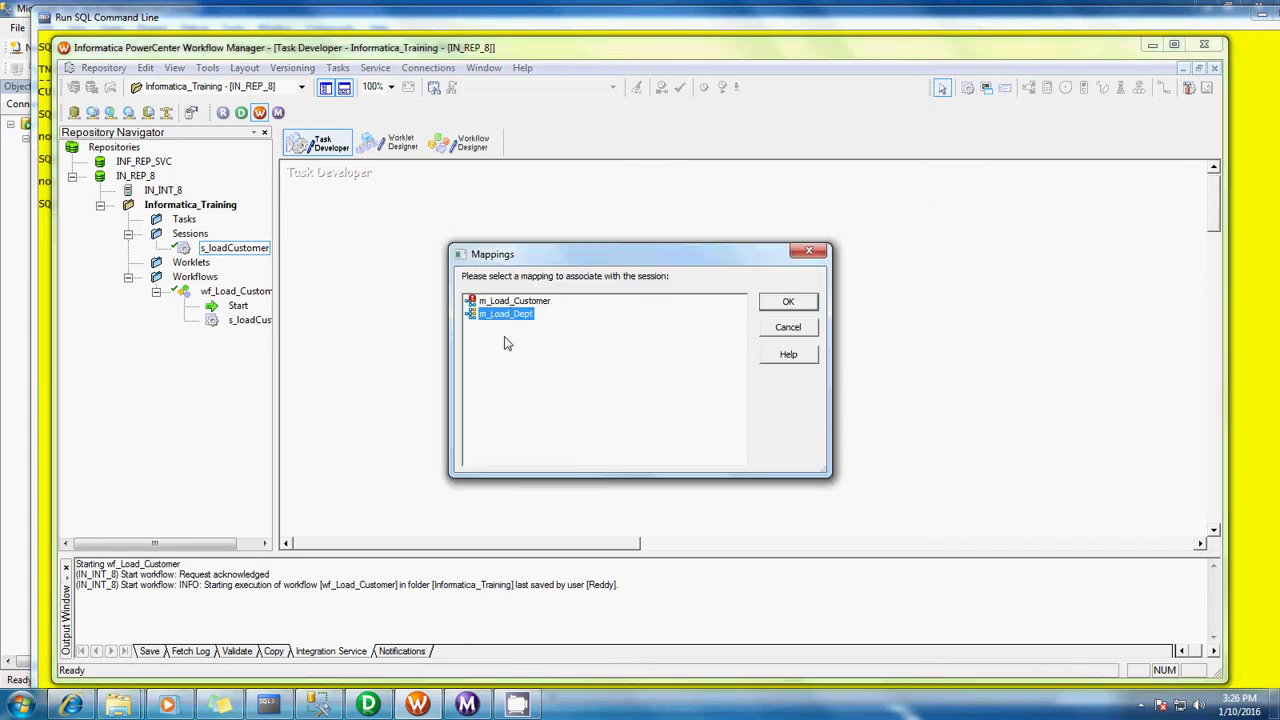
click(782, 304)
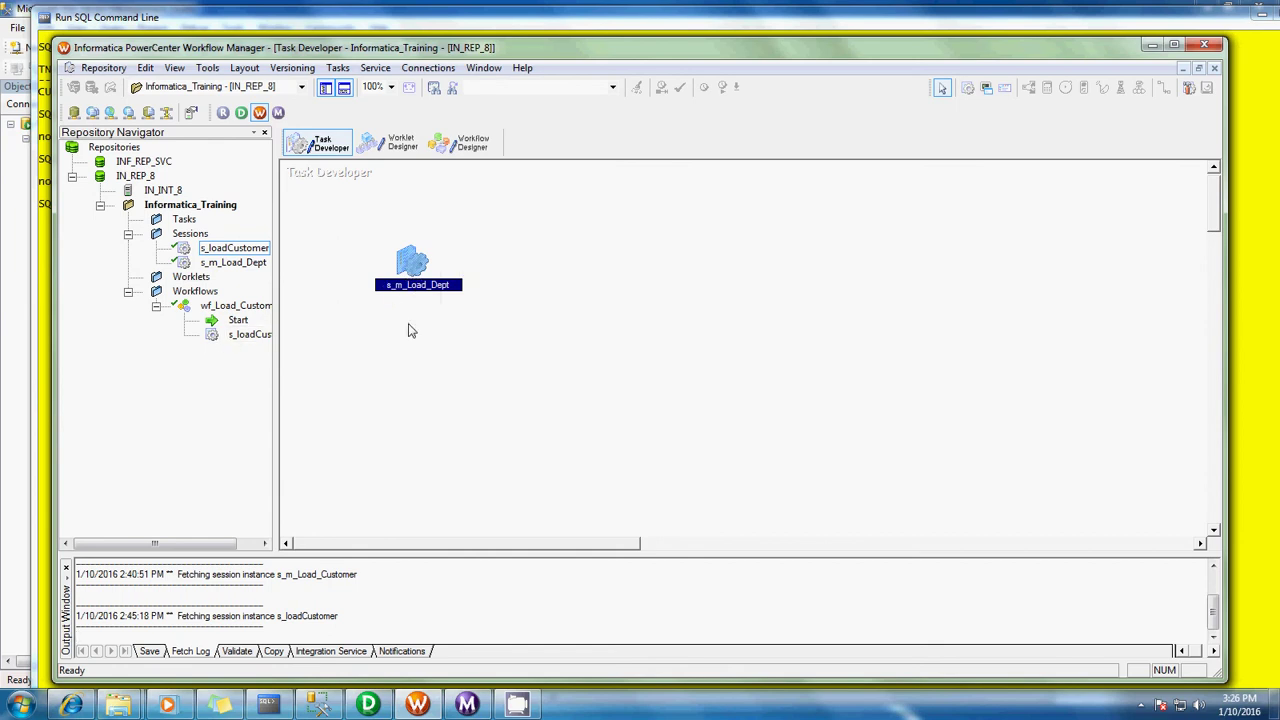
Step: Open the Workflow Designer and close the wf_Load_Customer workflow
click(460, 142)
right_click(657, 224)
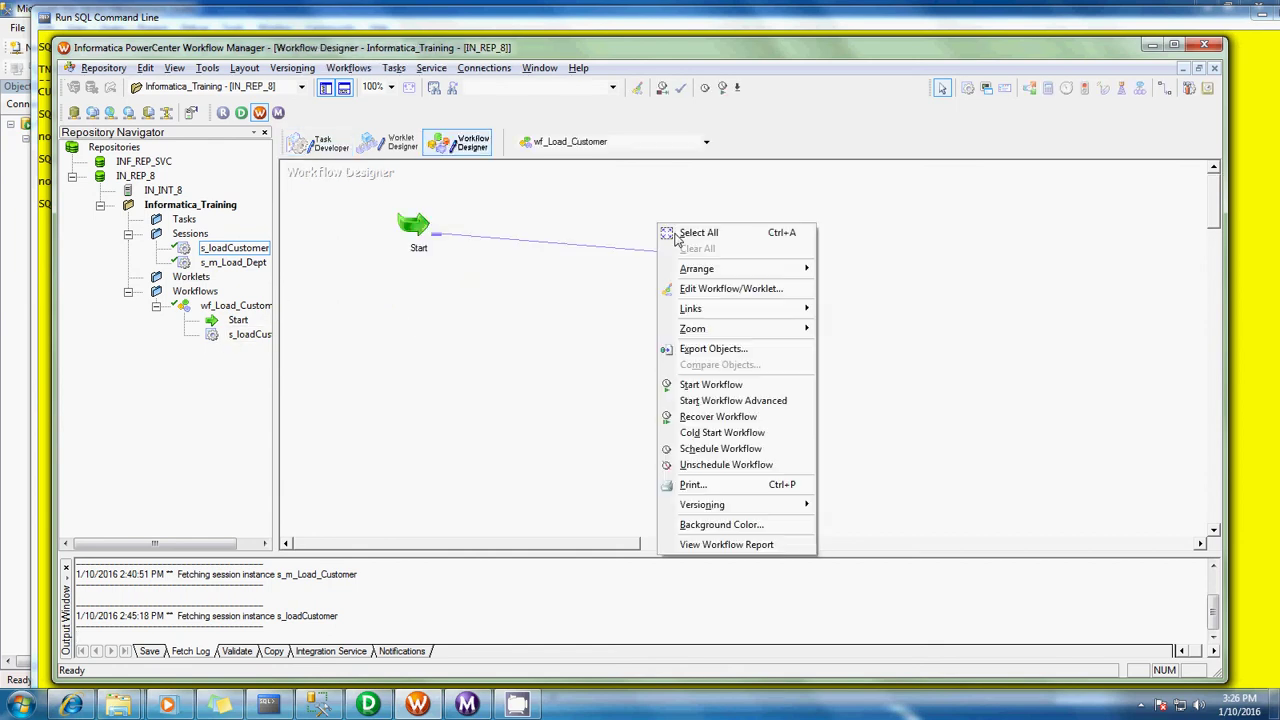
click(352, 69)
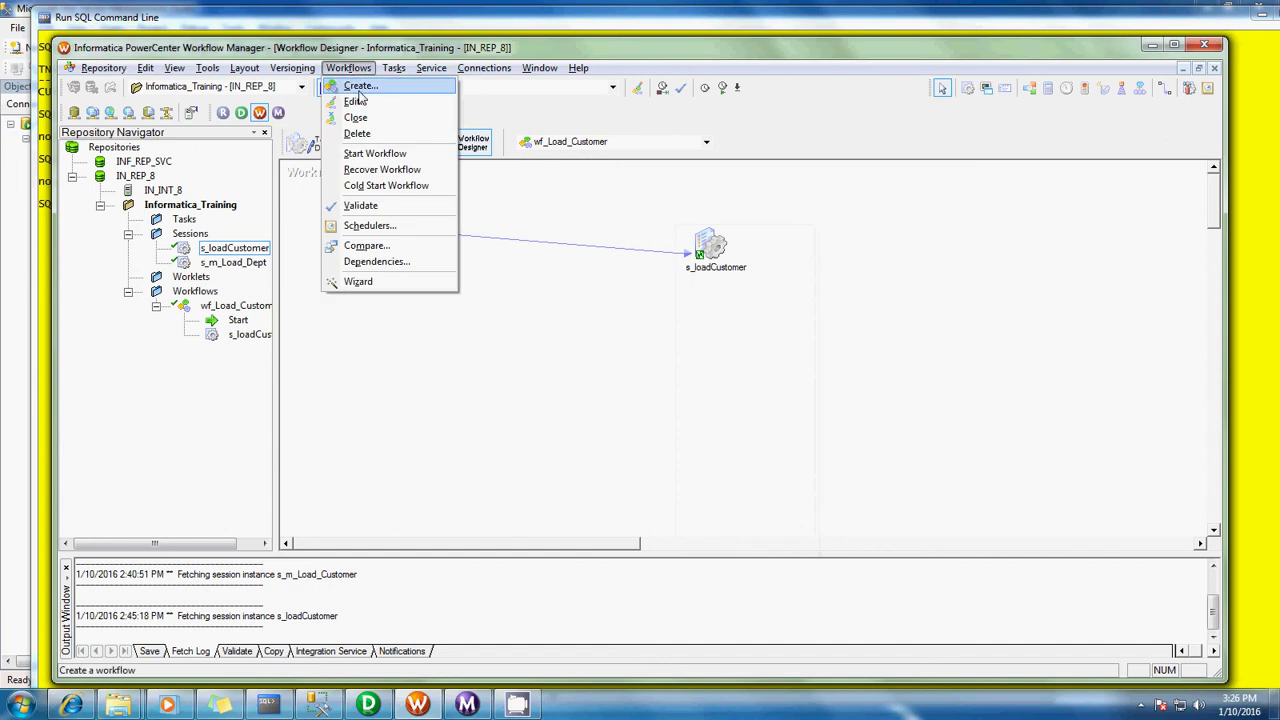
click(357, 119)
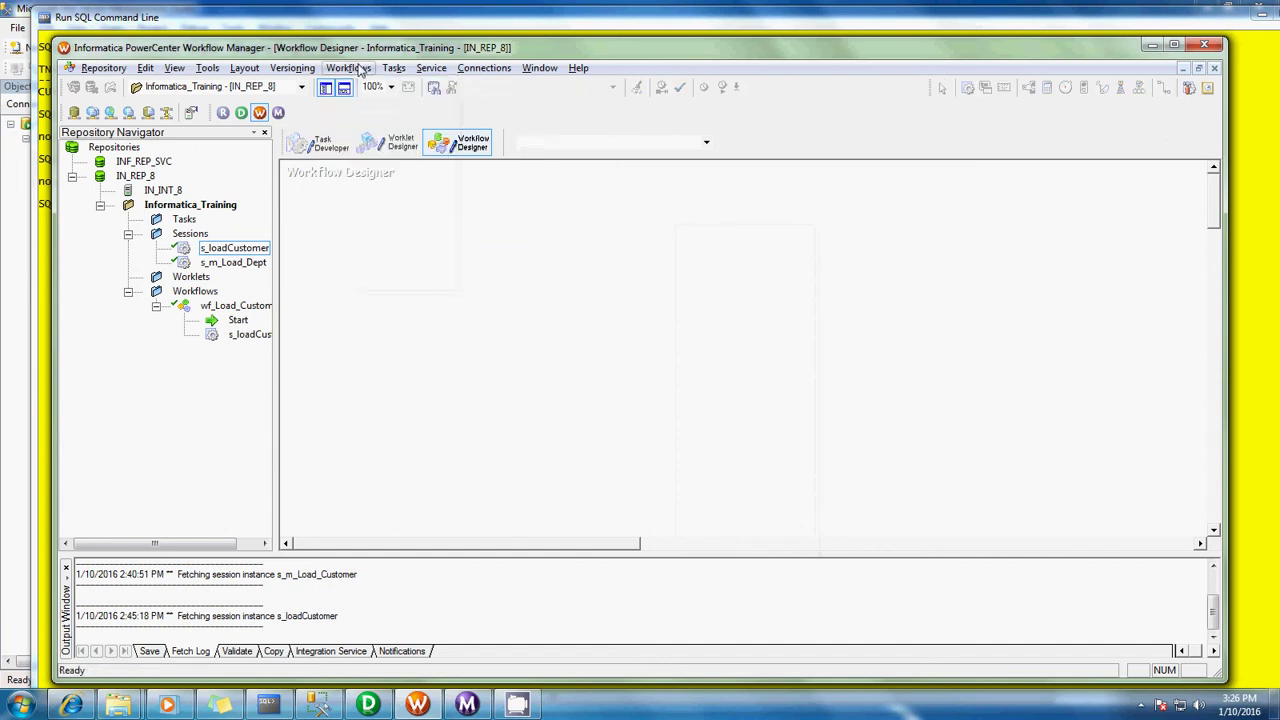
Step: Create a new workflow named wf_load_dept, keeping the default integration service IN_INT_8
click(348, 68)
click(360, 86)
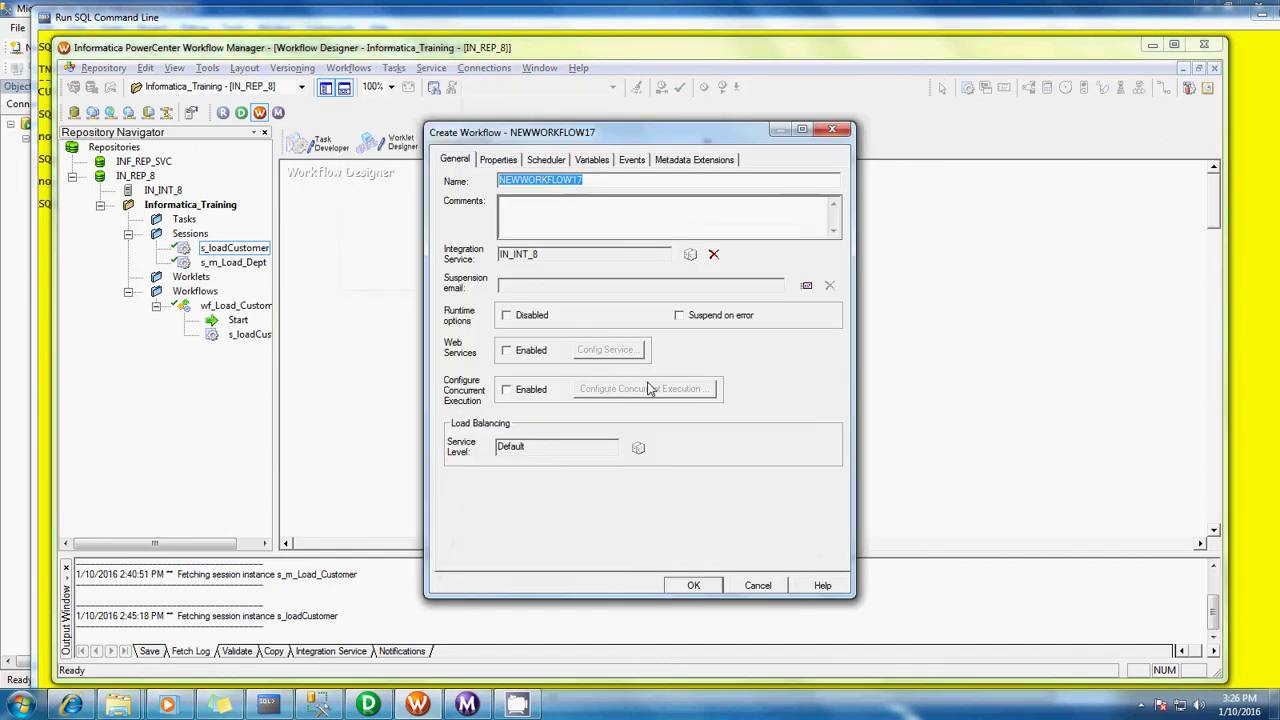
text(wf_load_dept)
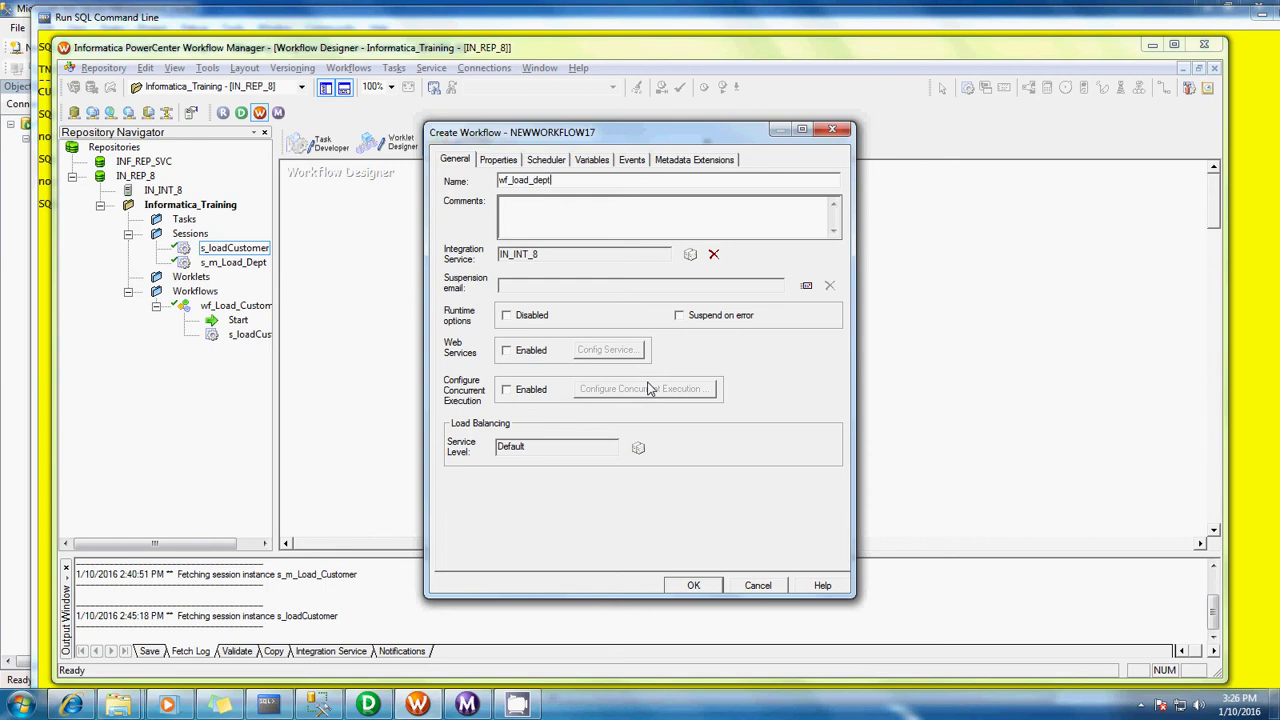
click(498, 160)
click(456, 160)
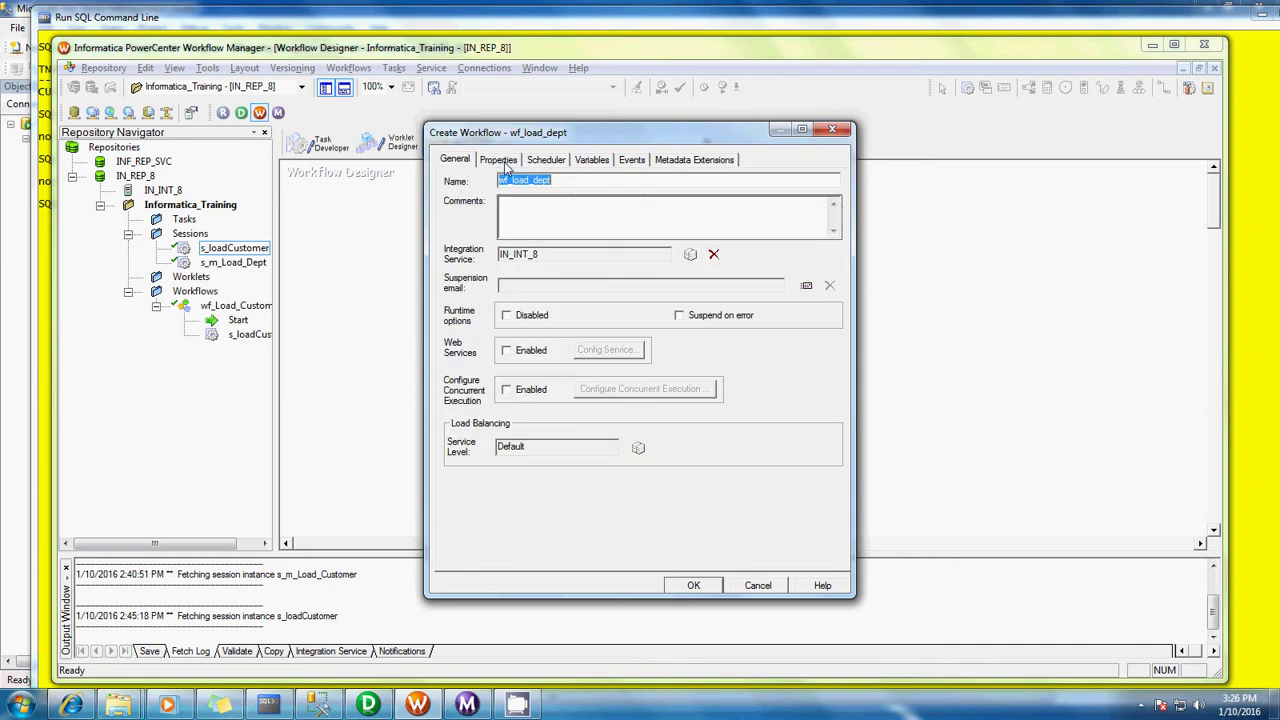
click(690, 587)
click(560, 416)
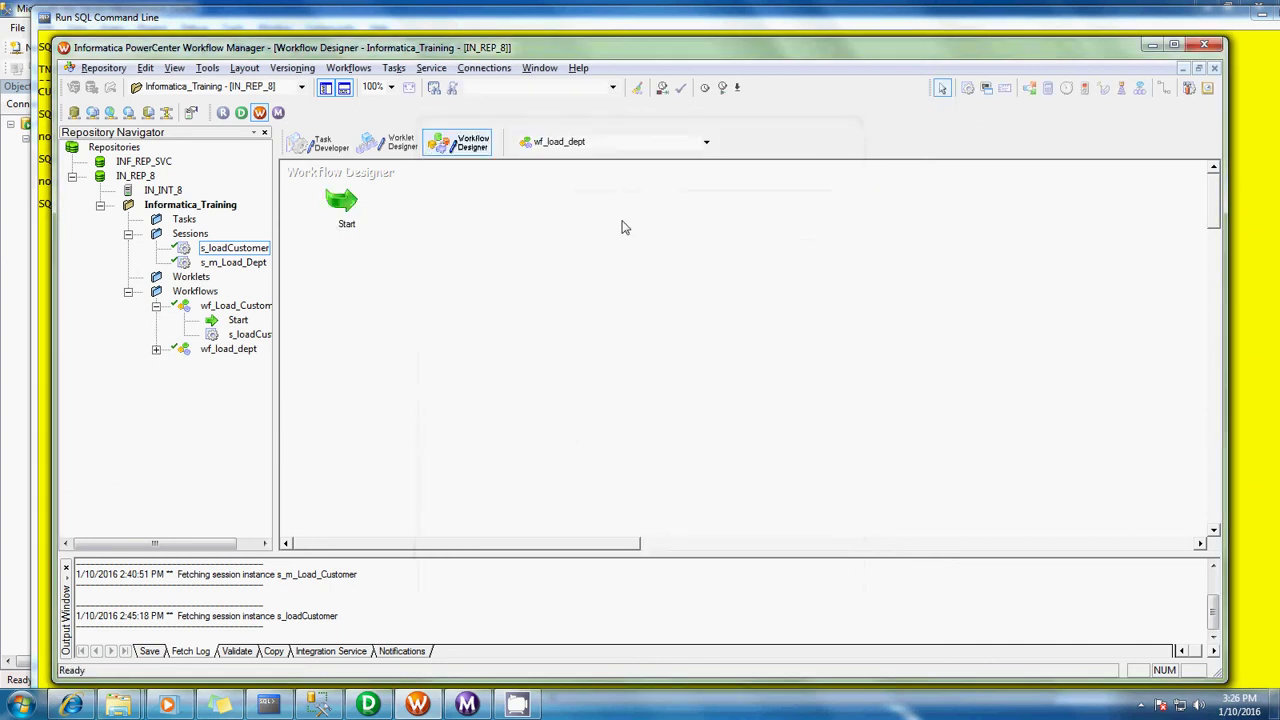
click(968, 92)
click(619, 240)
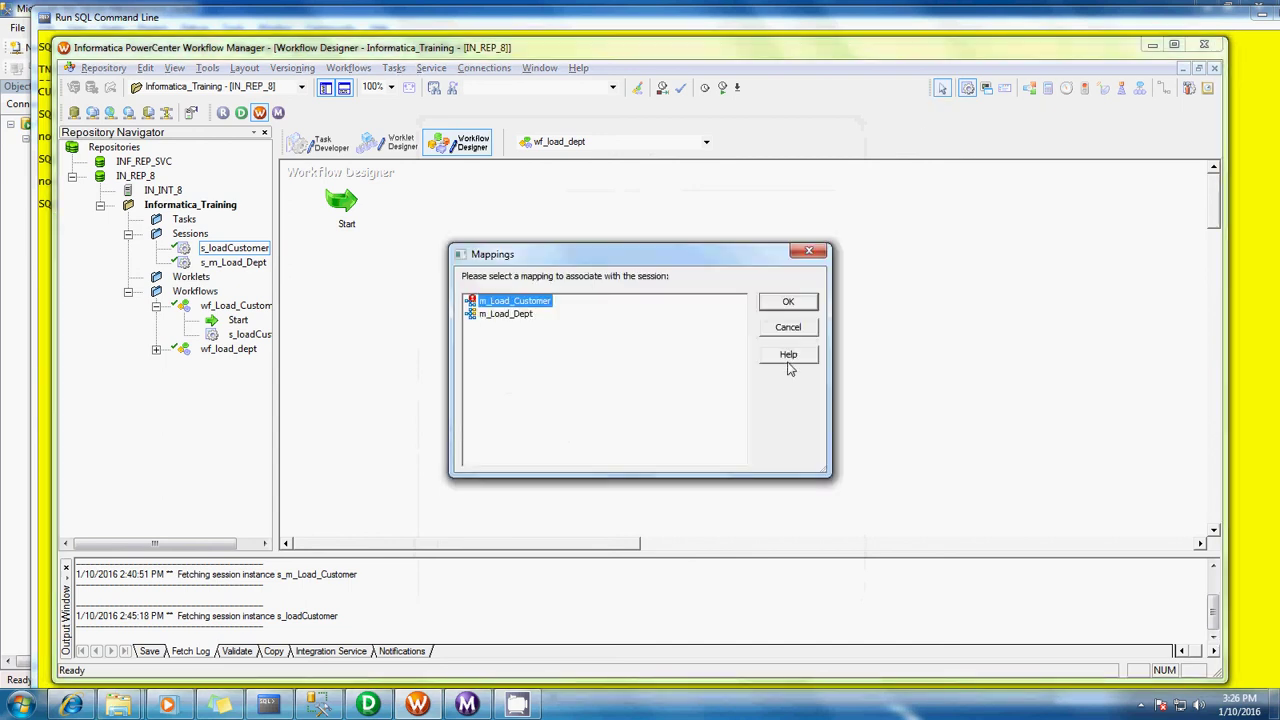
click(788, 327)
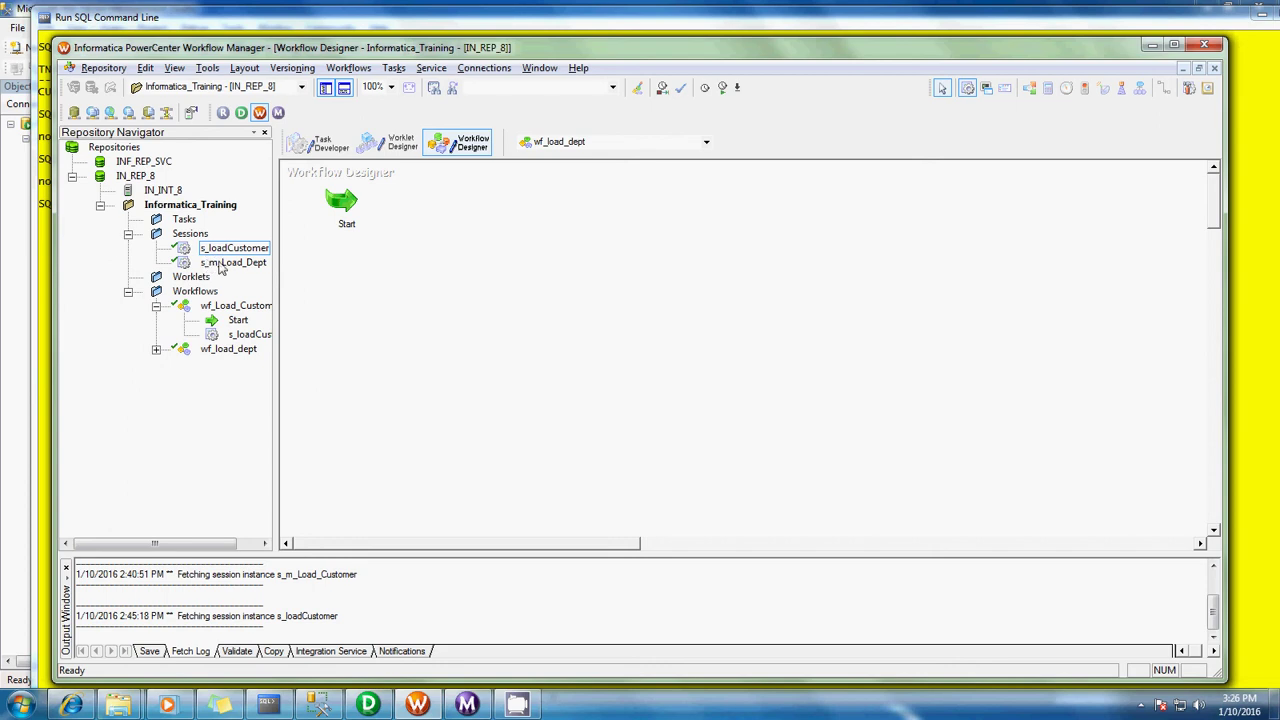
Step: Open the s_m_Load_Dept session for editing in the Task Developer and go to its mapping configuration
click(222, 263)
click(314, 156)
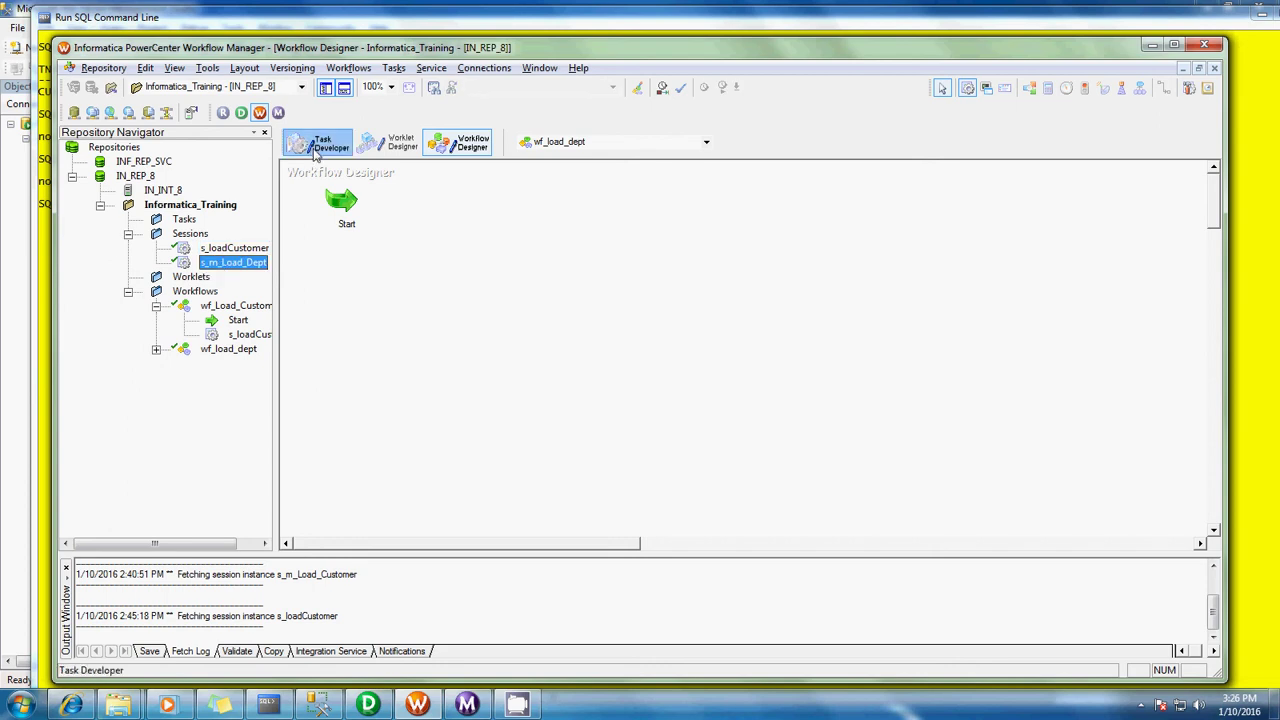
double_click(416, 264)
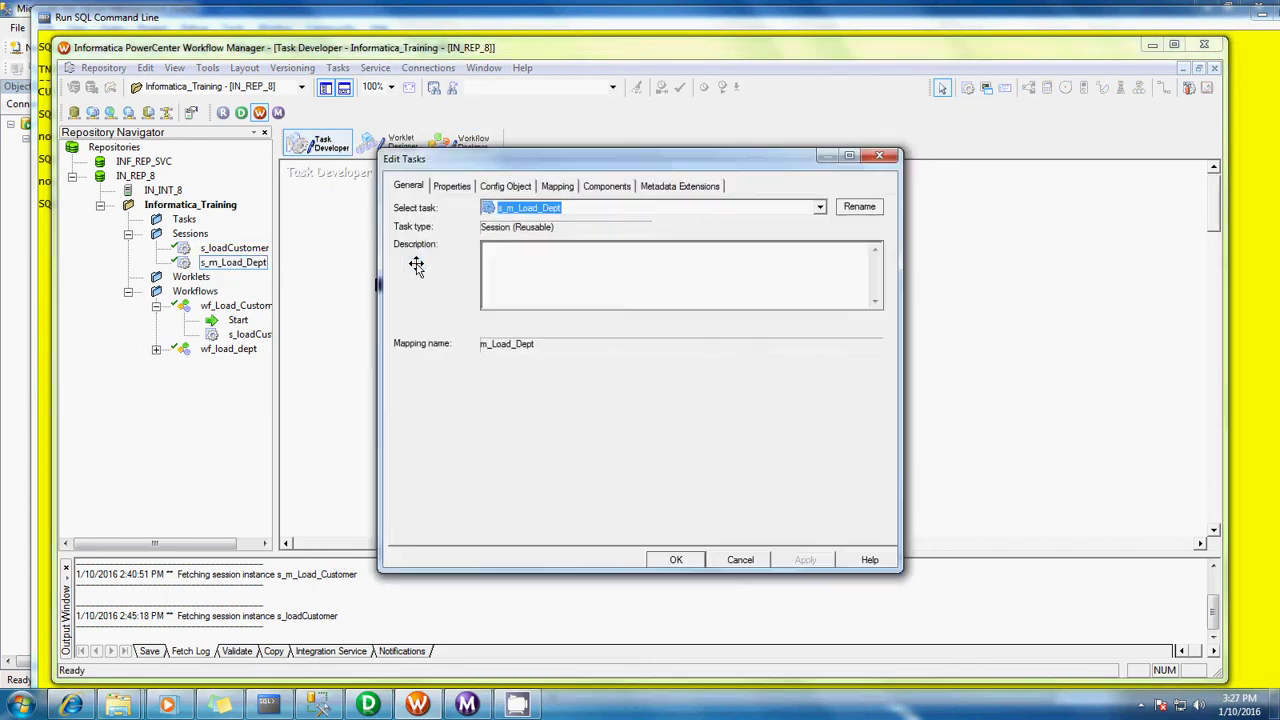
click(452, 188)
click(498, 188)
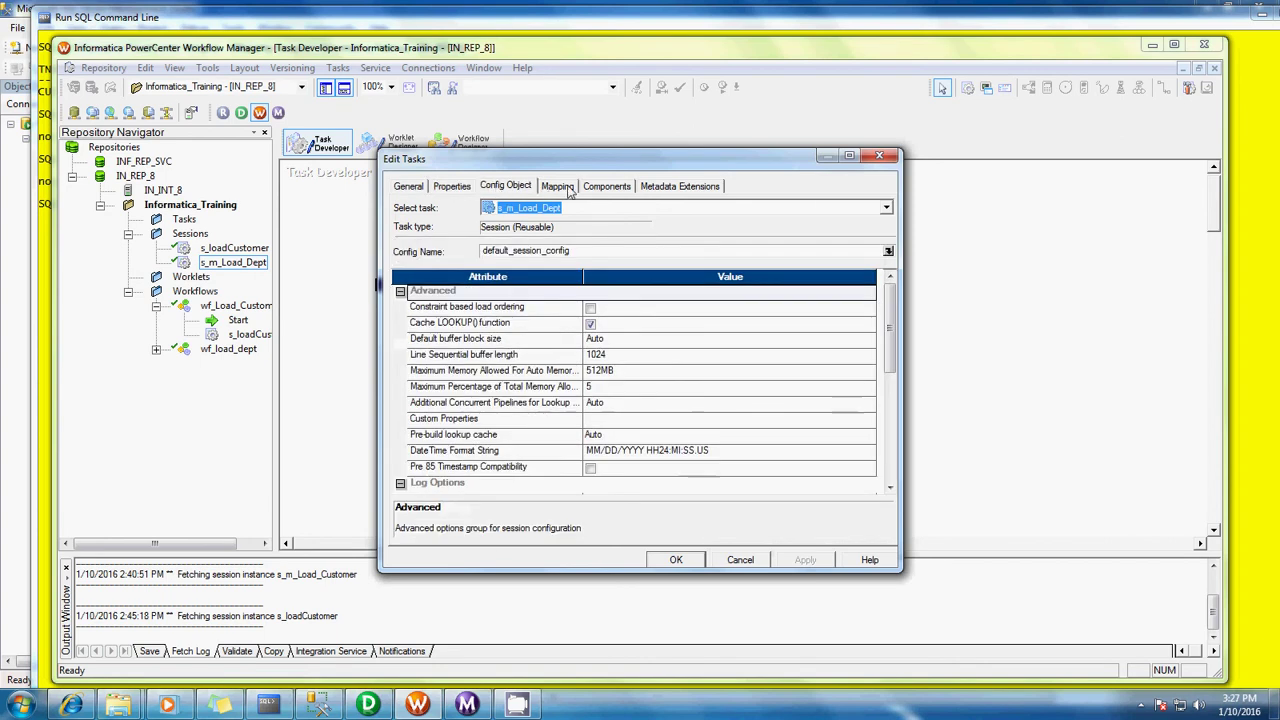
click(562, 188)
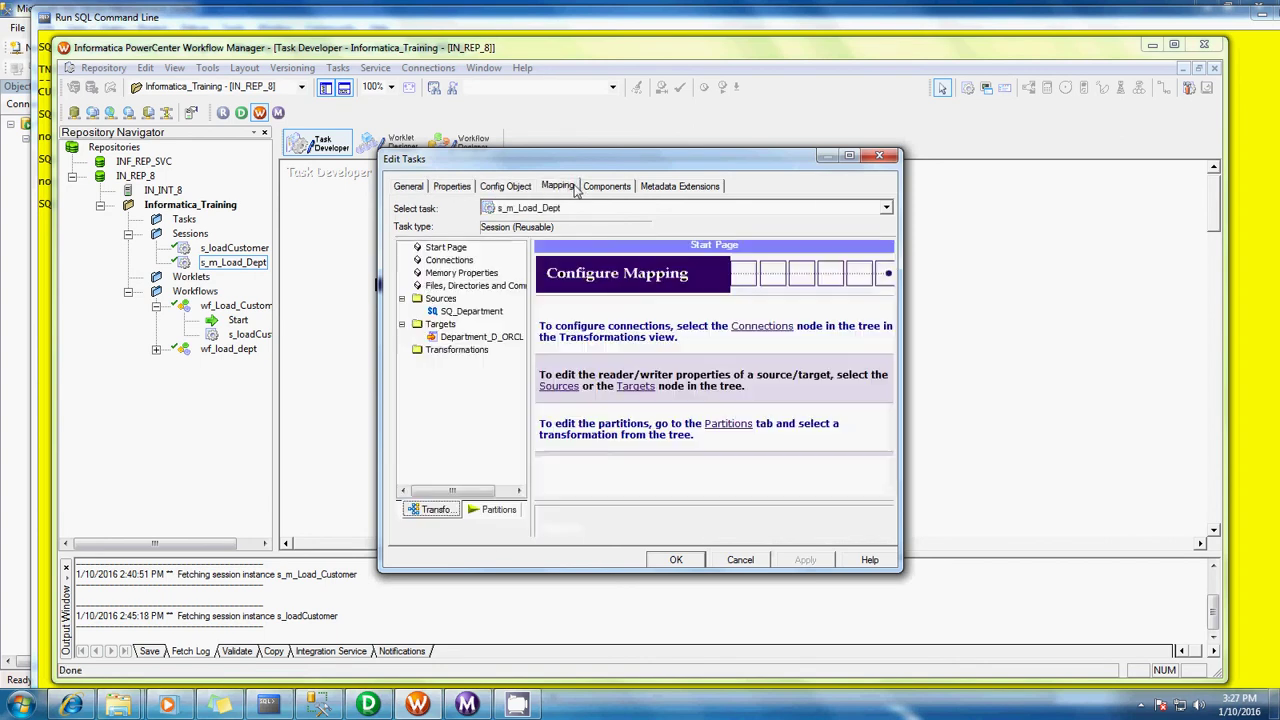
Step: Check the databases in SQL Server Management Studio and SQL Command Line, and set the SQ_Department source's relational connection to Microsoft_SQL_Server
click(450, 313)
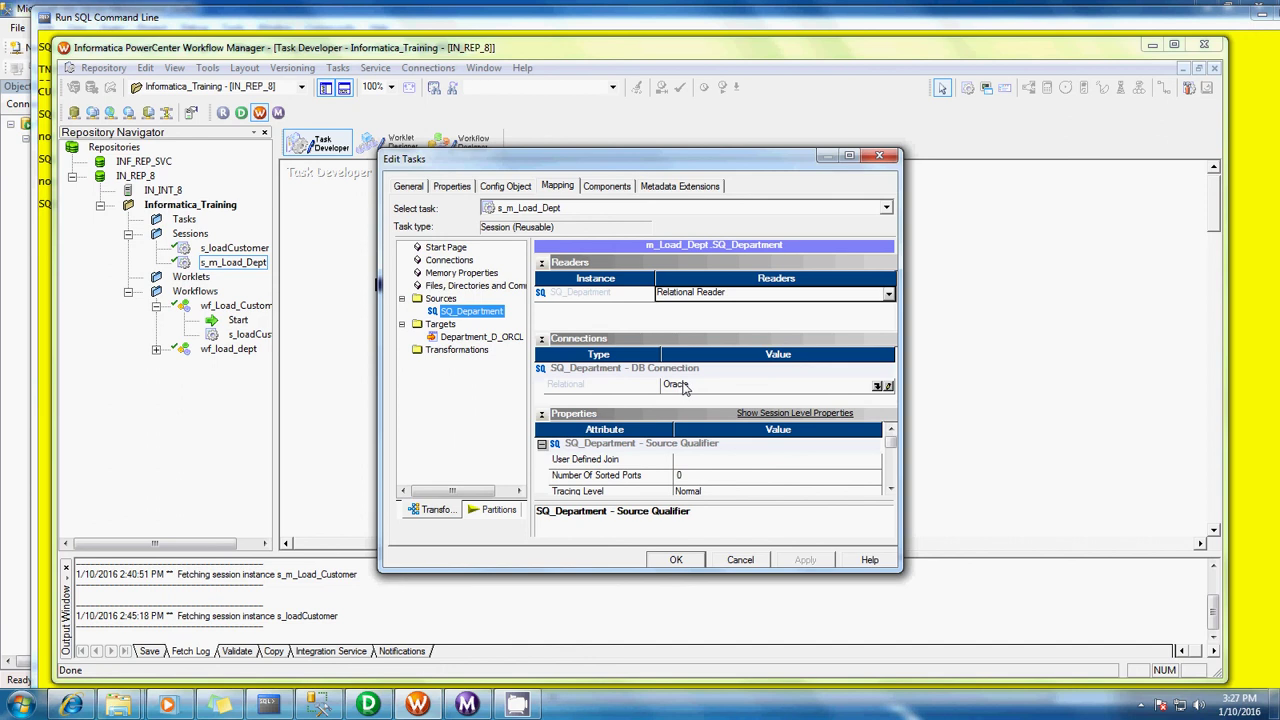
click(318, 705)
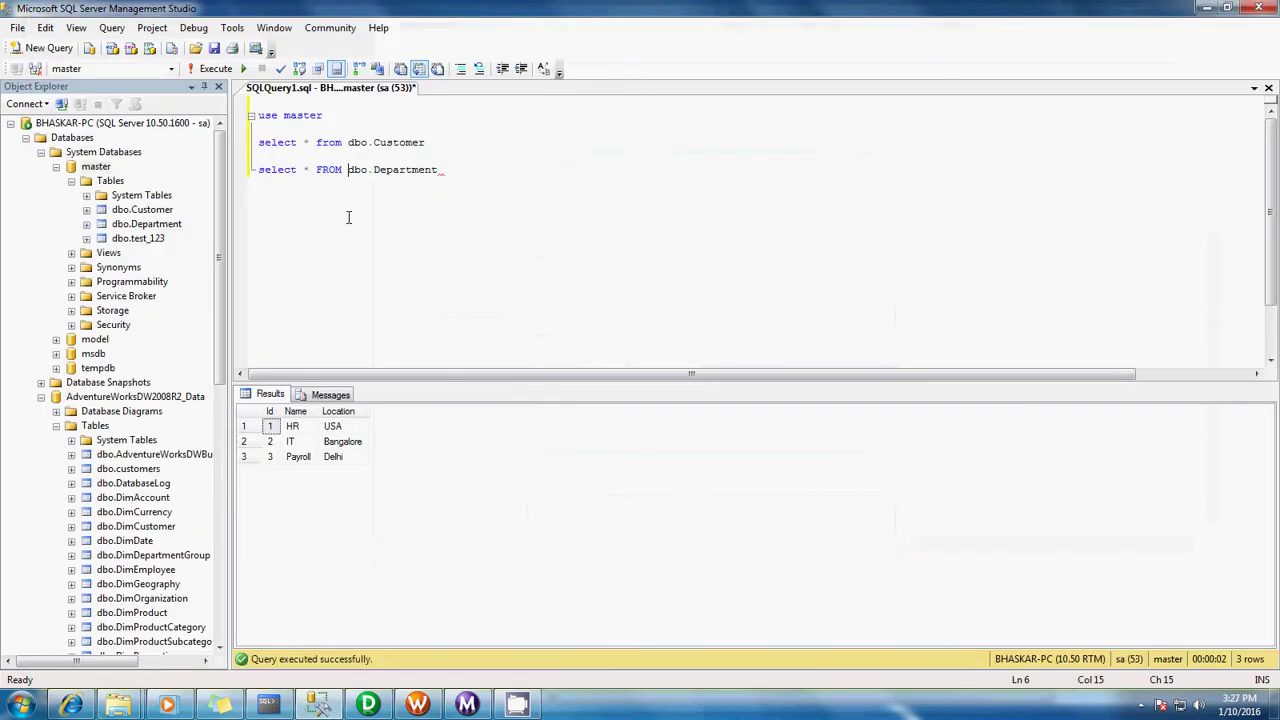
click(267, 706)
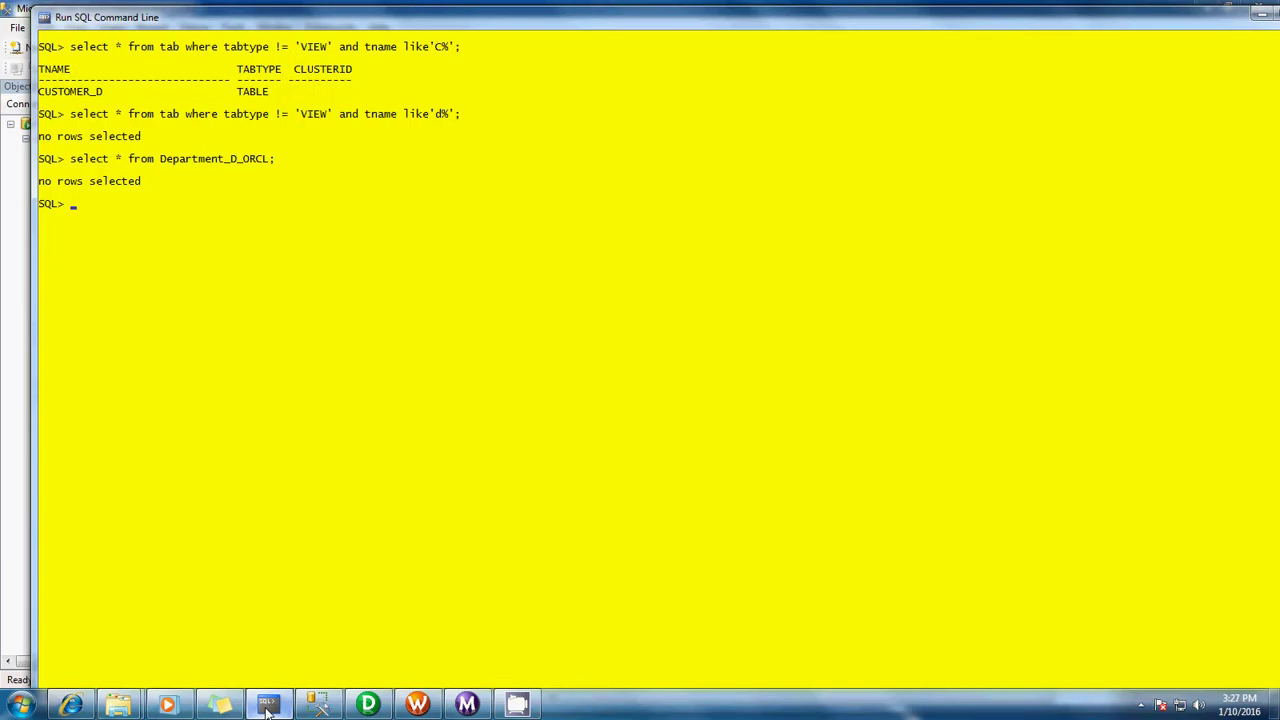
click(267, 706)
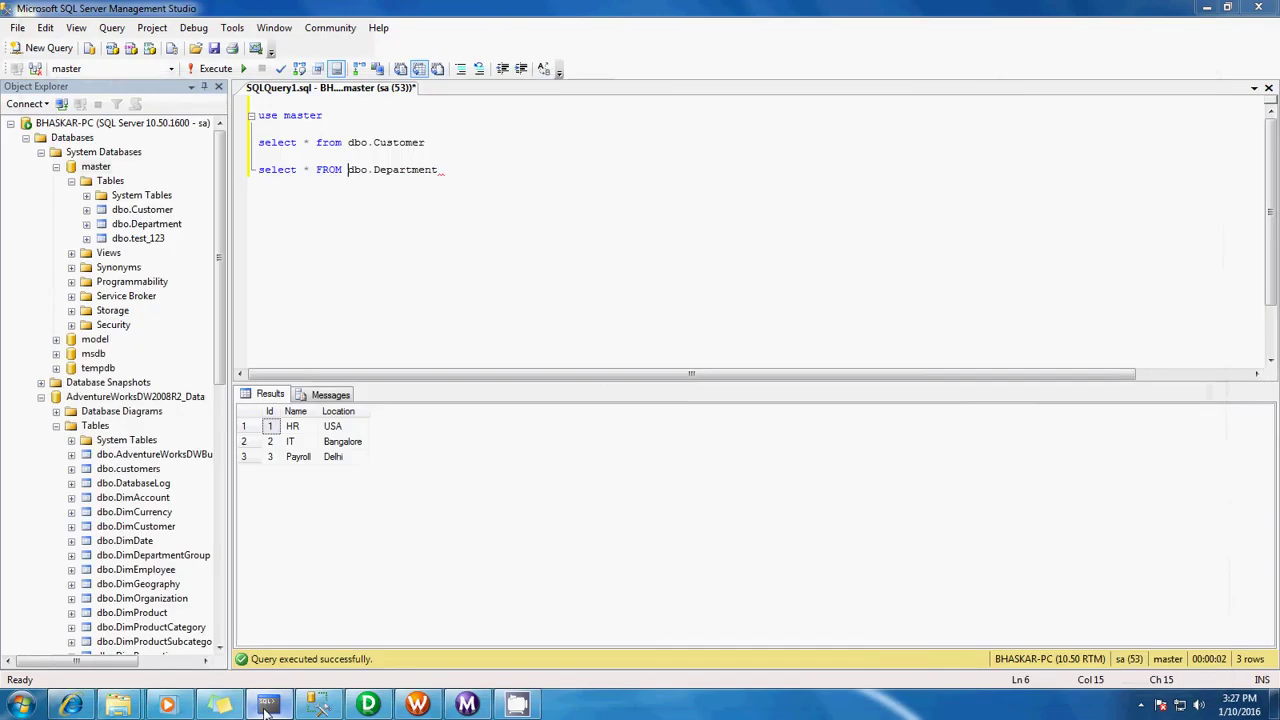
click(418, 705)
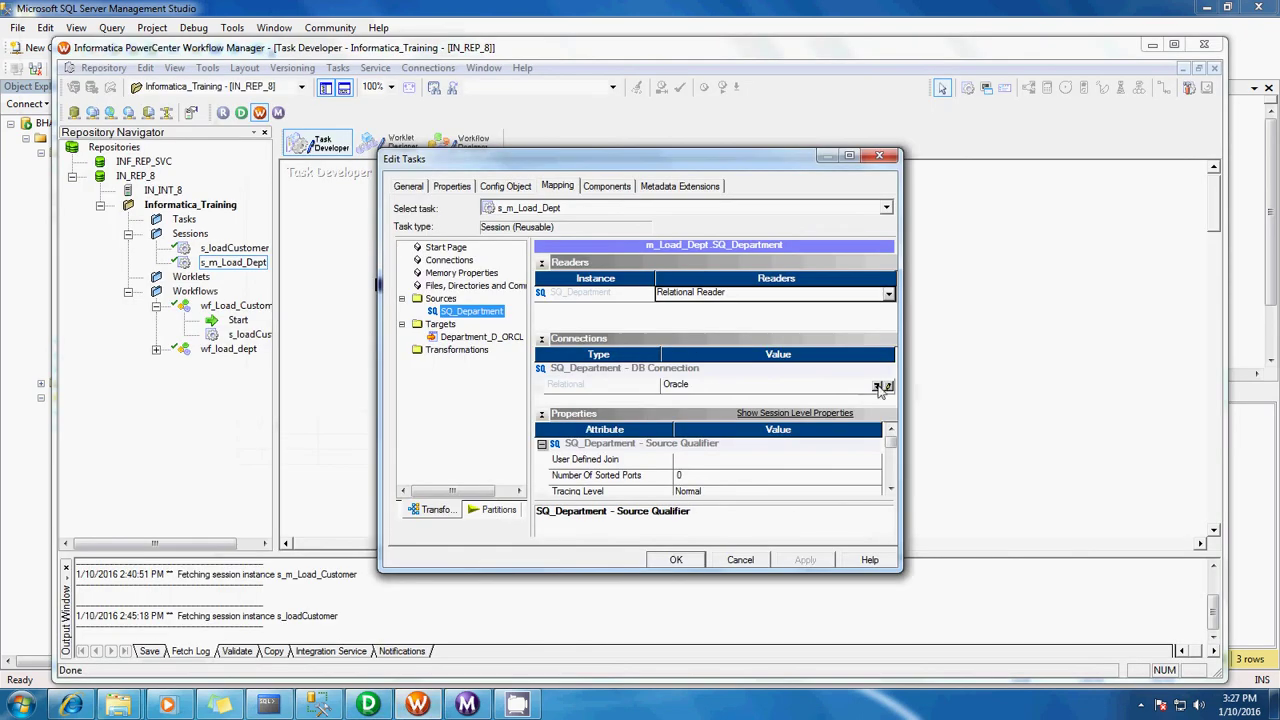
click(879, 387)
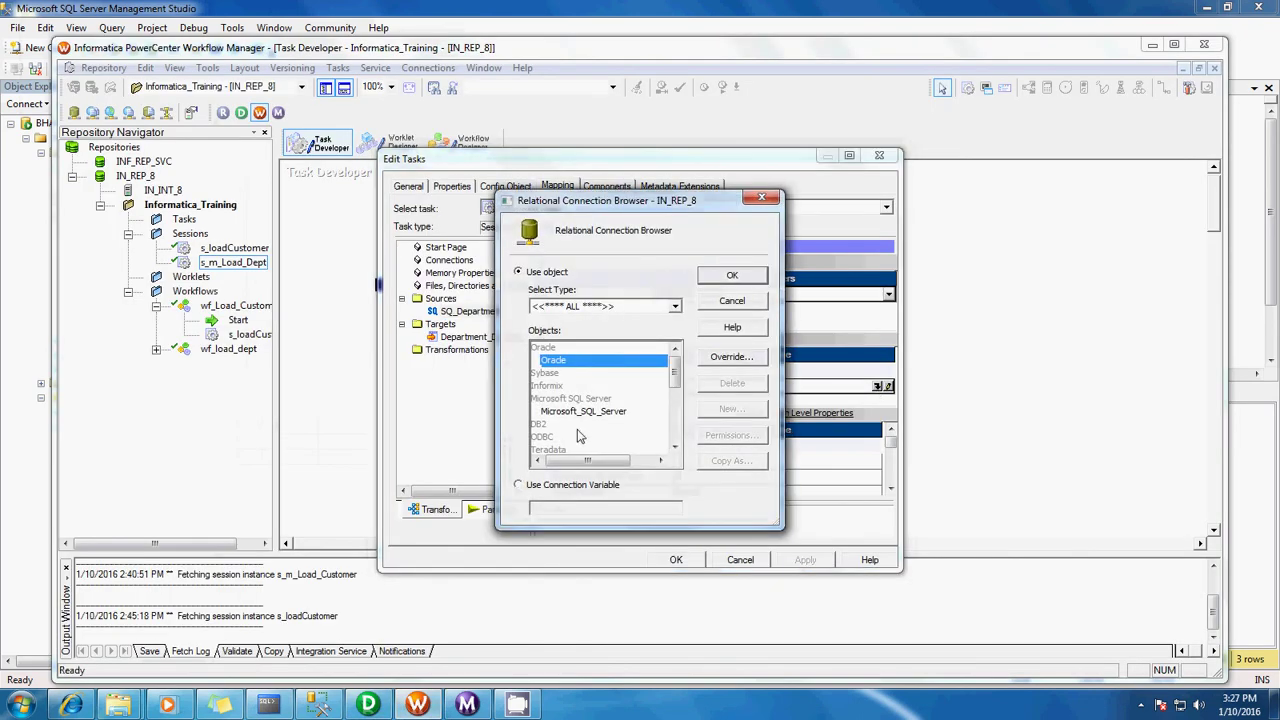
click(584, 411)
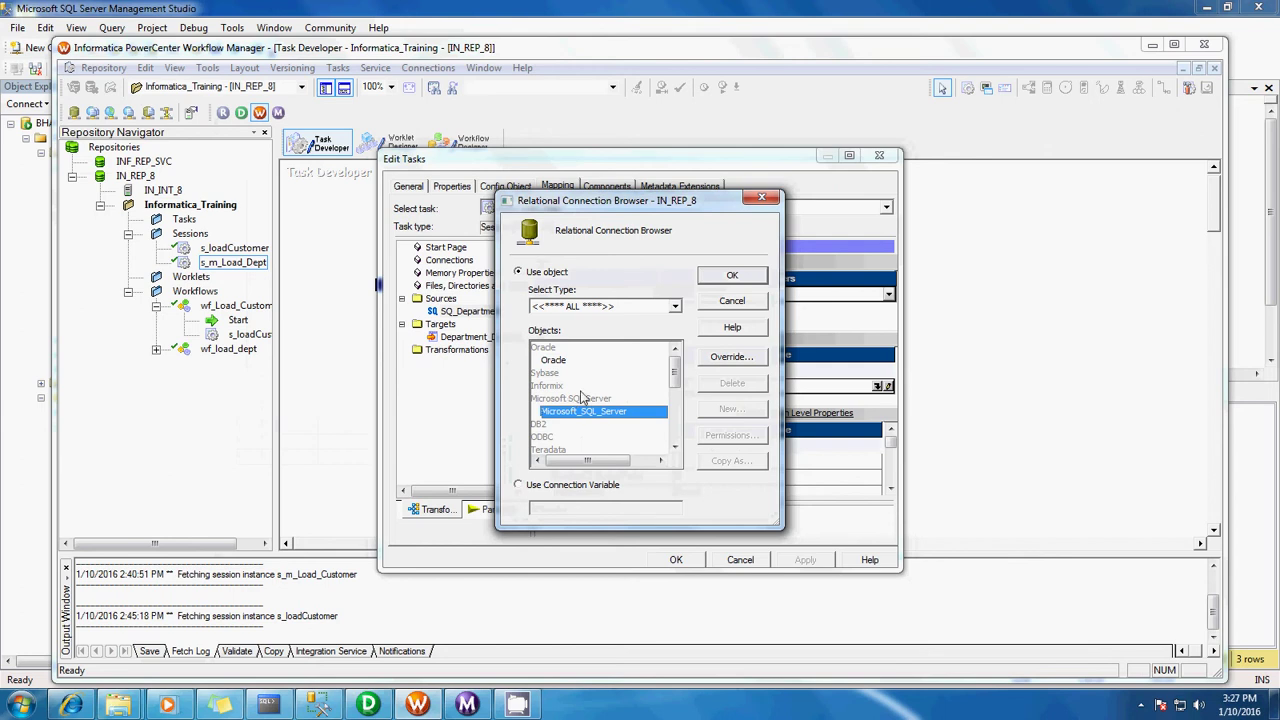
click(731, 276)
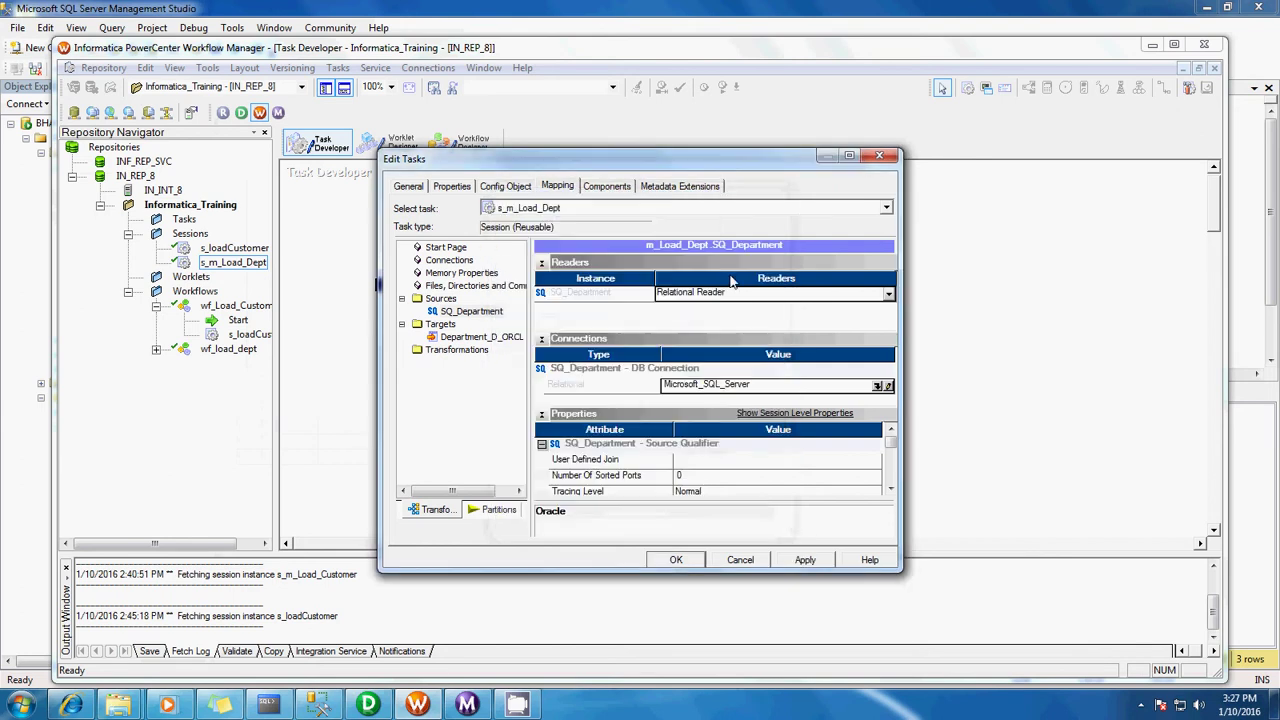
Step: Confirm Oracle as the Department_D_ORCL target's relational connection and set its target load type to Normal
click(463, 340)
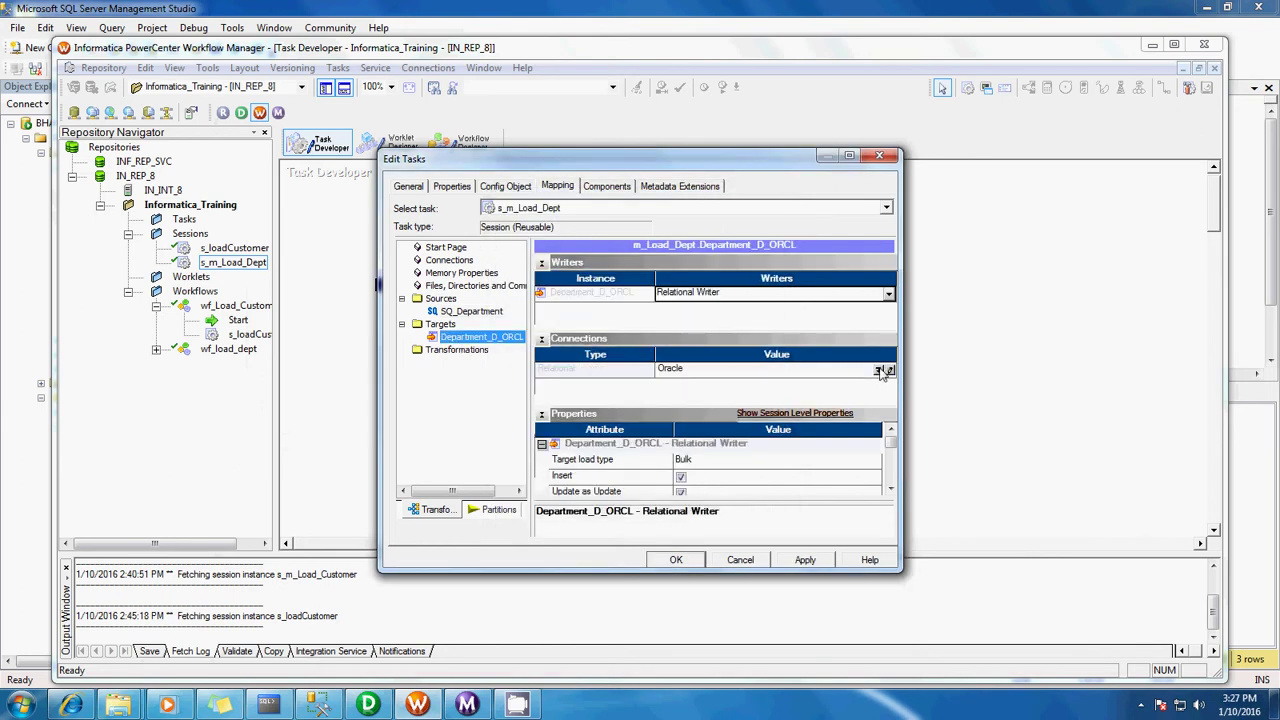
click(882, 371)
click(731, 276)
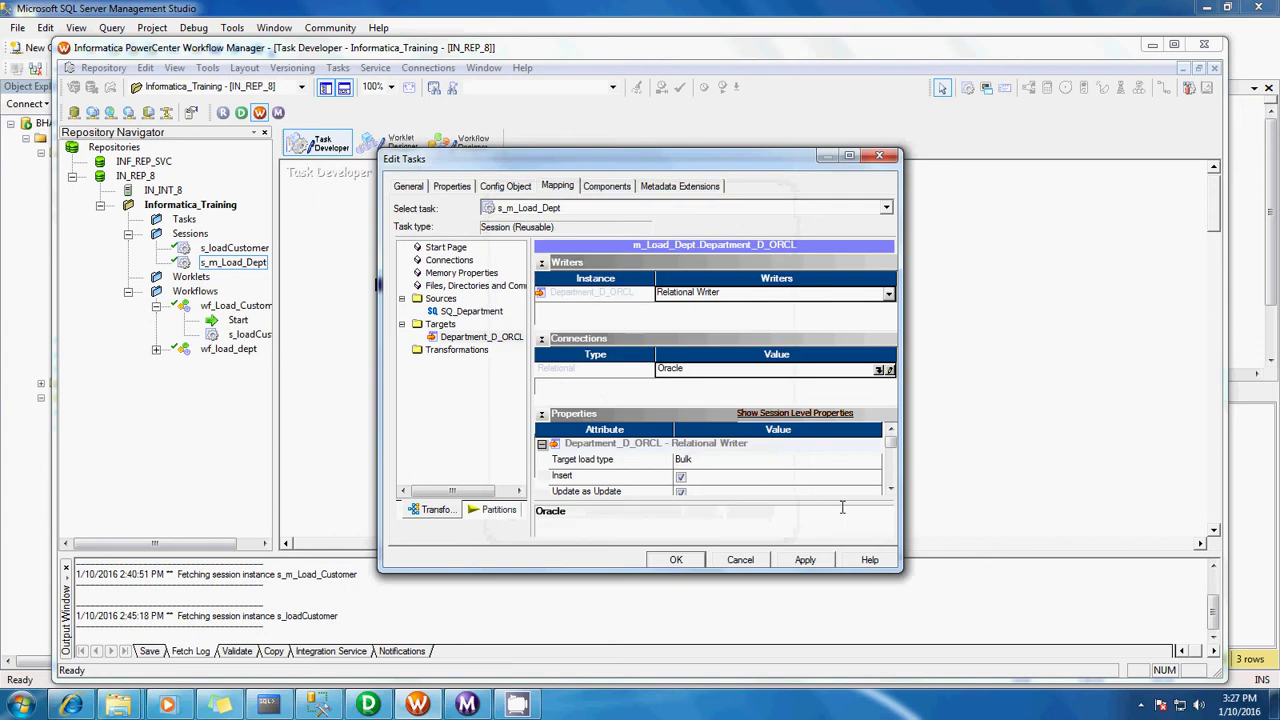
click(779, 460)
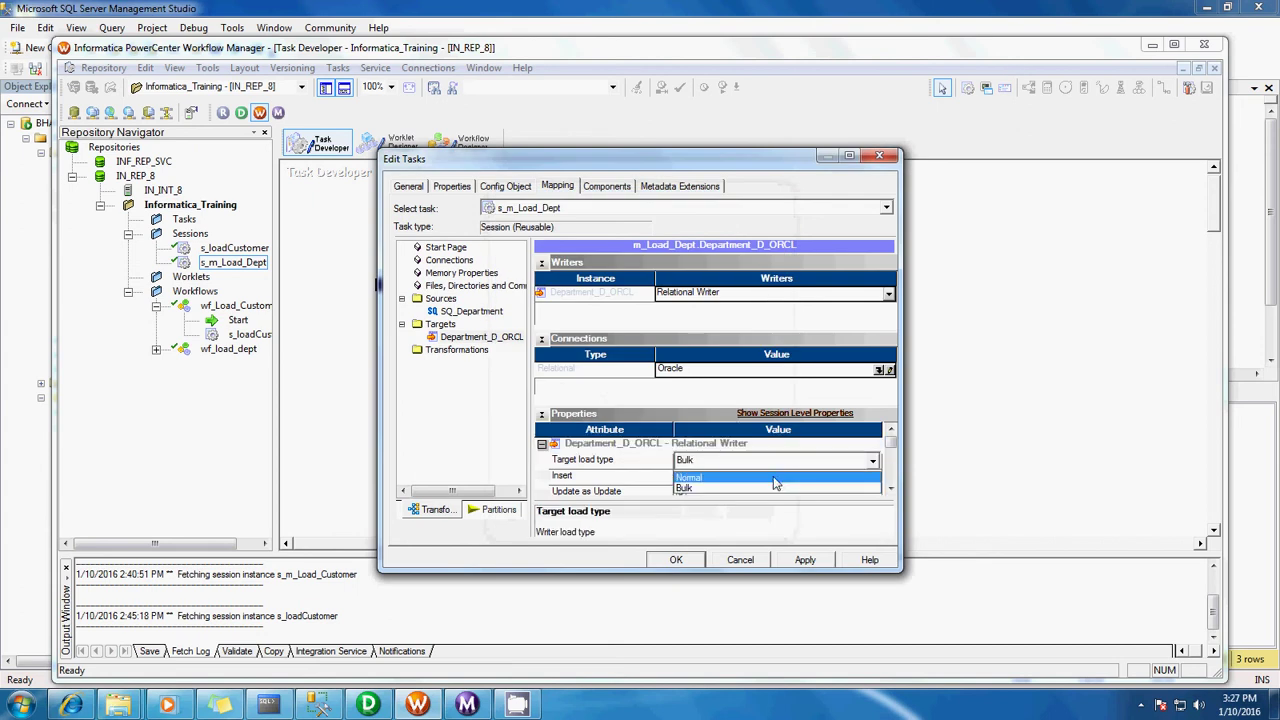
click(776, 478)
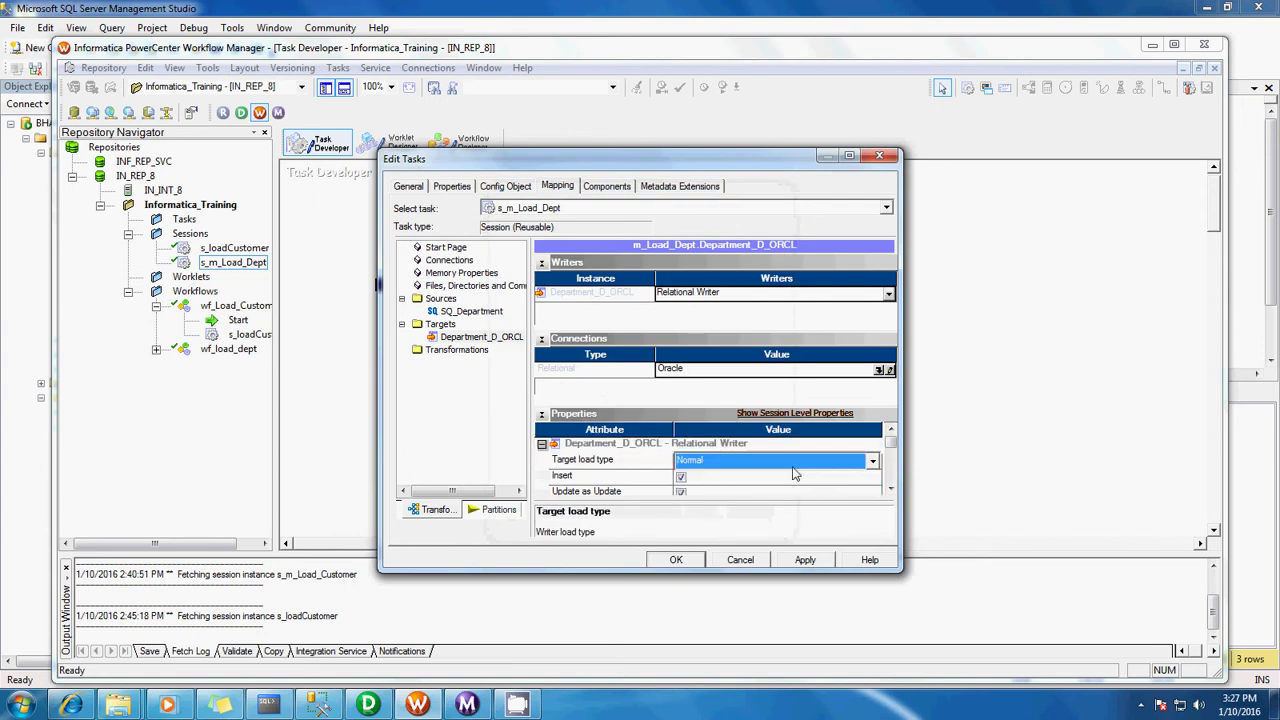
Step: Review the remaining Department_D_ORCL writer properties and apply the s_m_Load_Dept session changes
click(890, 488)
click(890, 488)
click(890, 488)
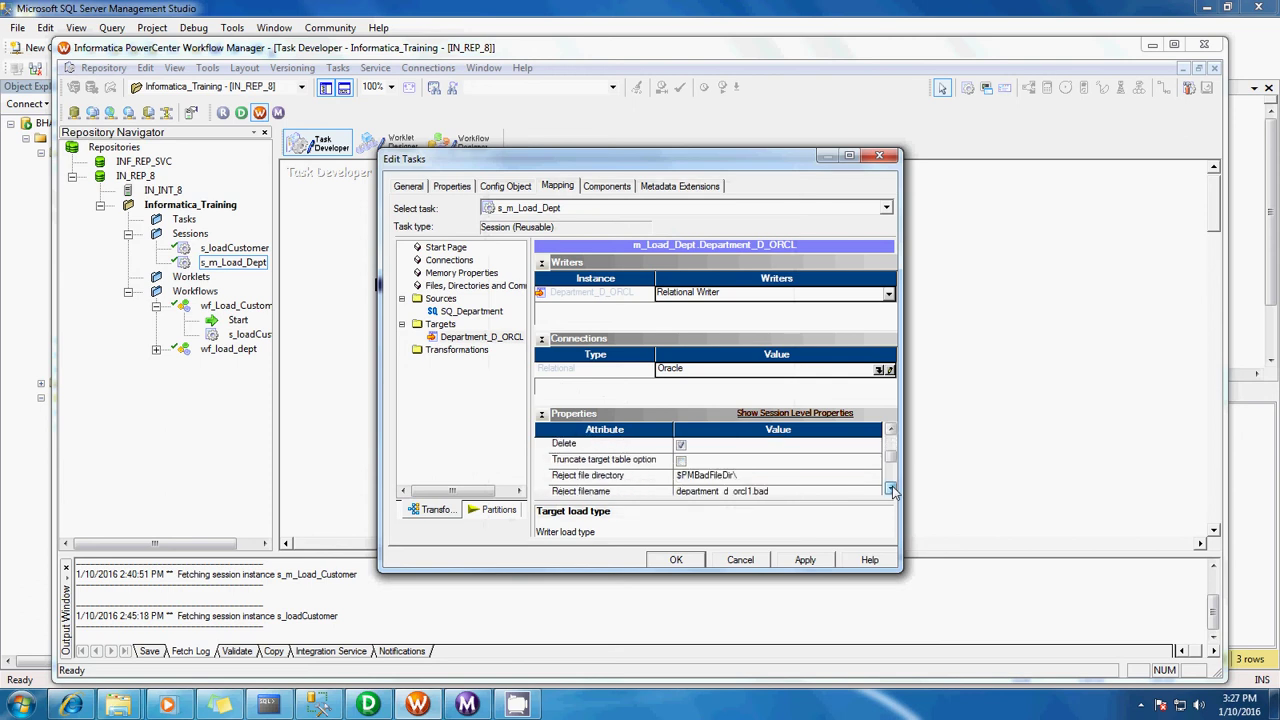
click(890, 488)
click(890, 488)
click(890, 488)
click(890, 488)
click(890, 488)
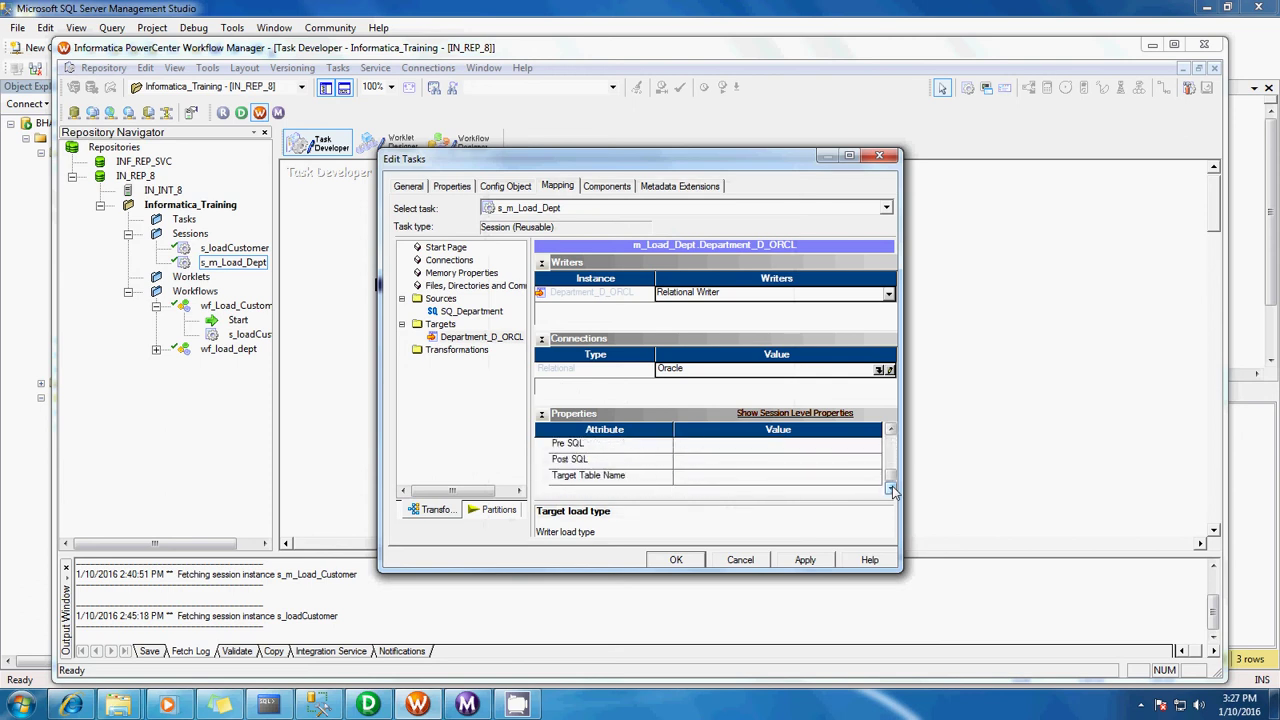
click(800, 562)
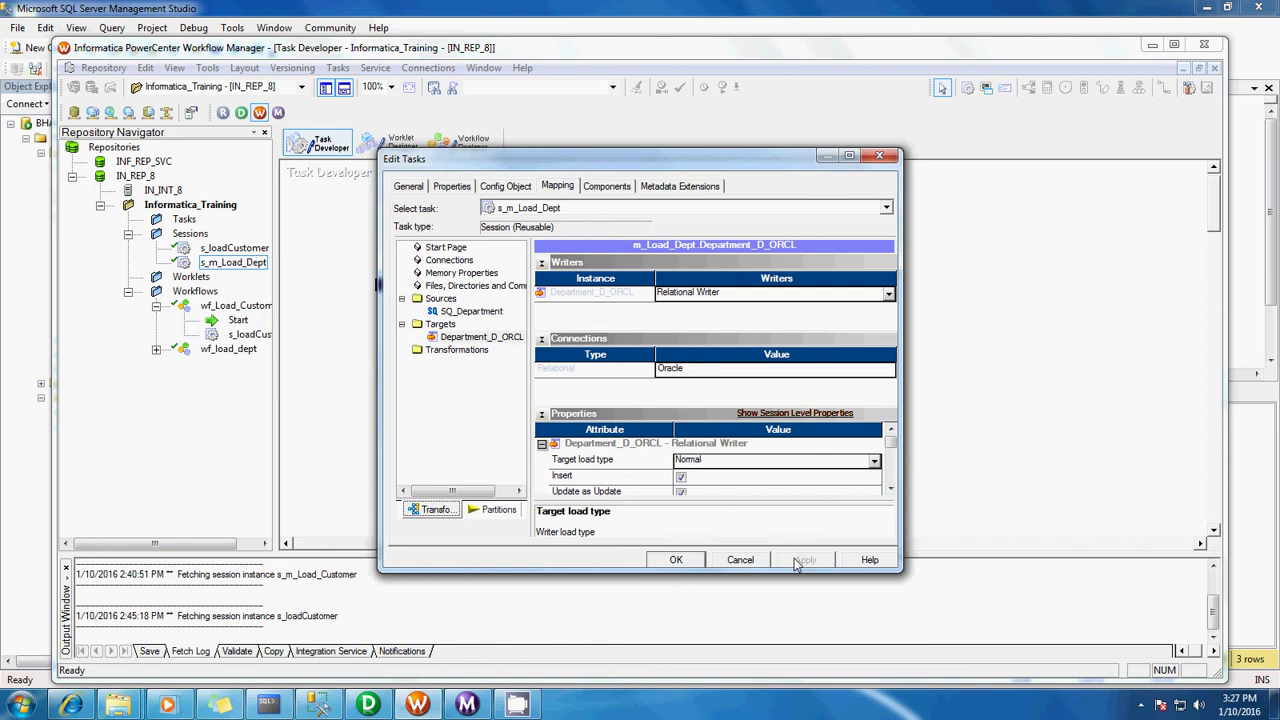
click(676, 560)
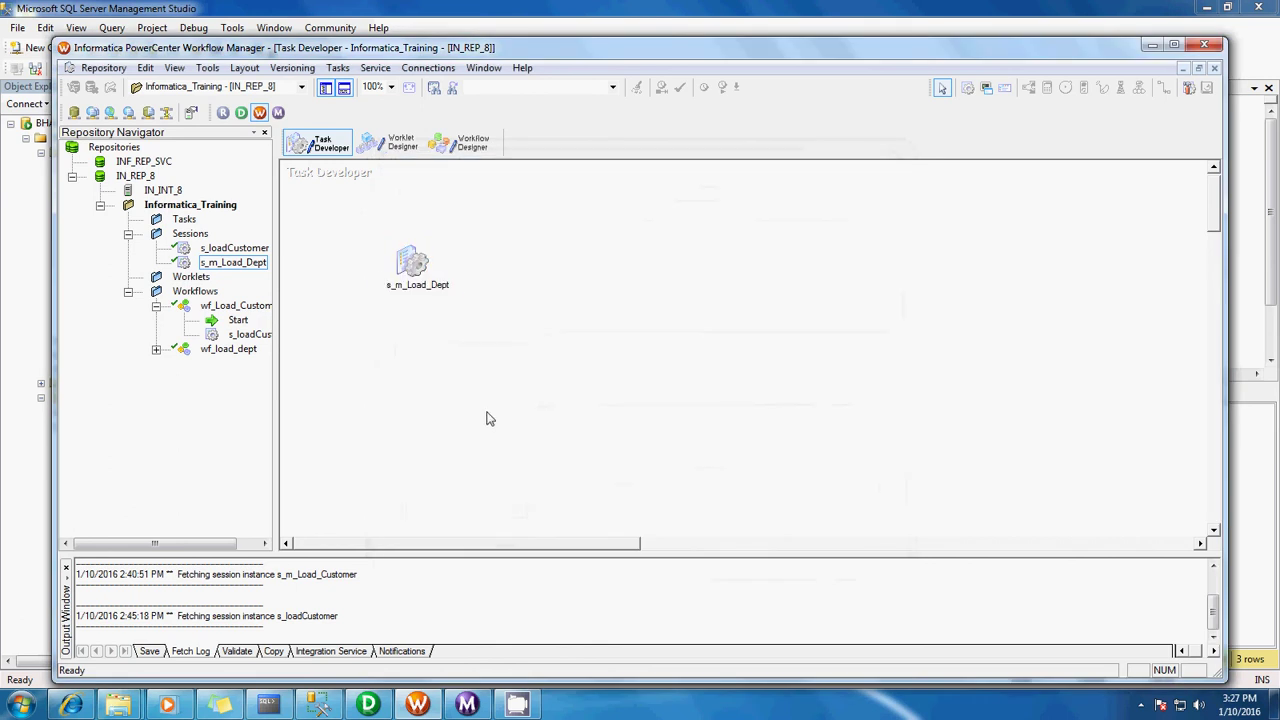
Step: Add the s_m_Load_Dept session to the wf_load_dept workflow and link the Start task to it
click(156, 349)
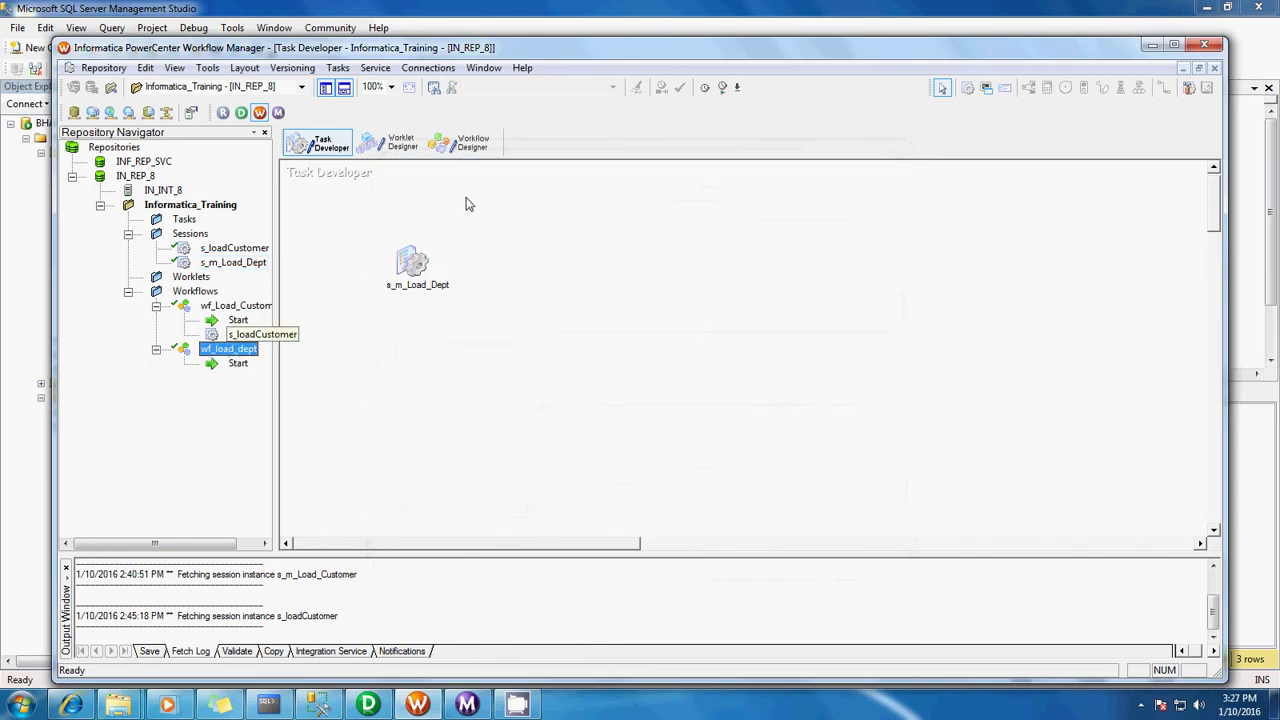
click(481, 150)
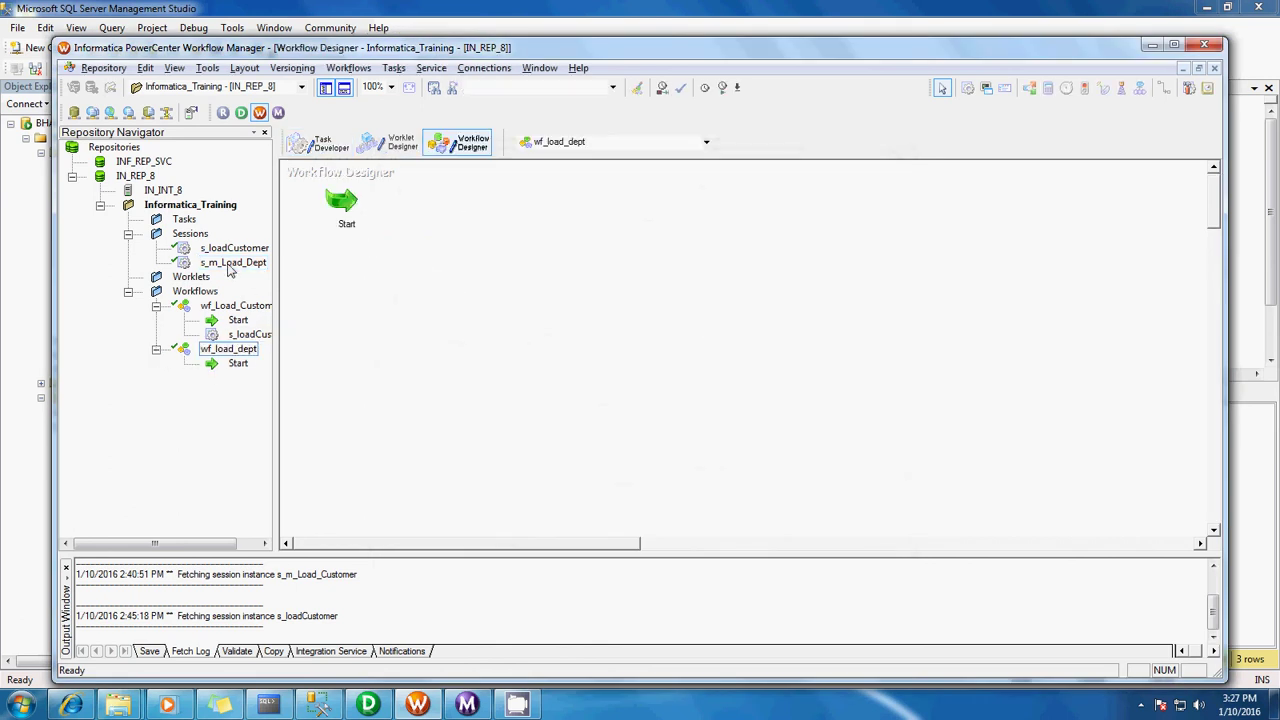
drag(229, 270, 467, 217)
click(583, 251)
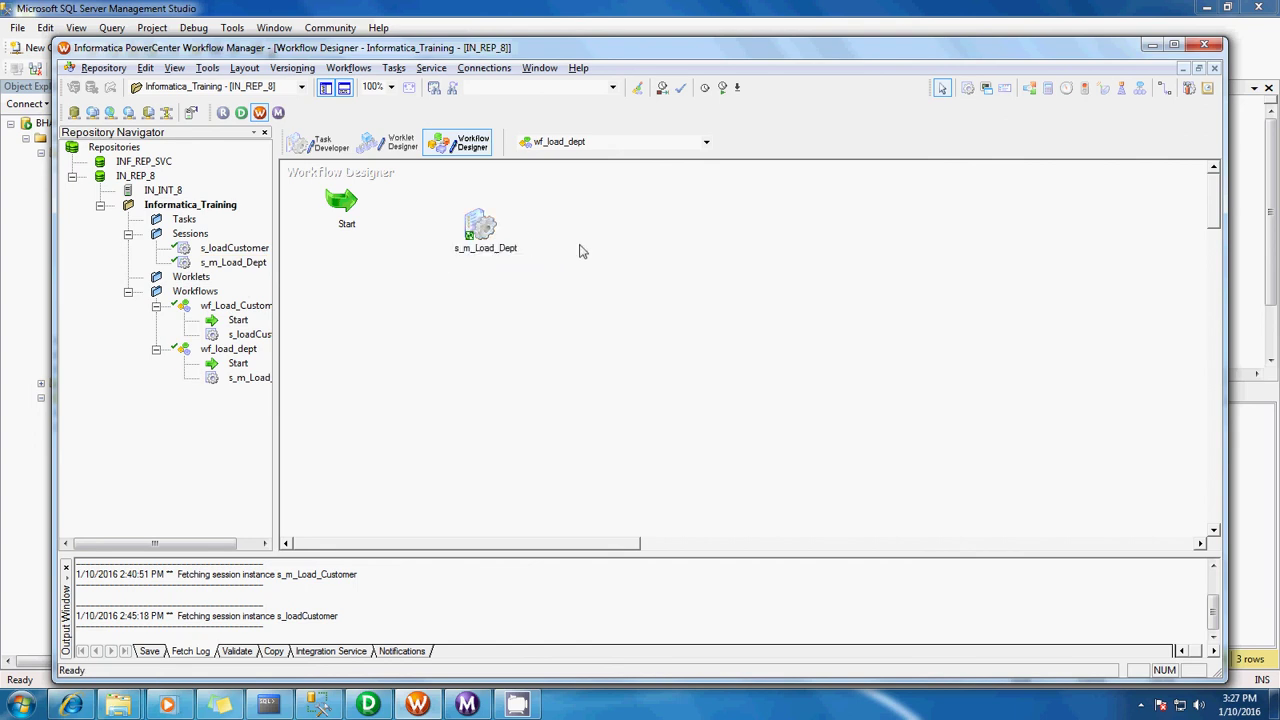
click(1164, 90)
drag(346, 202, 478, 228)
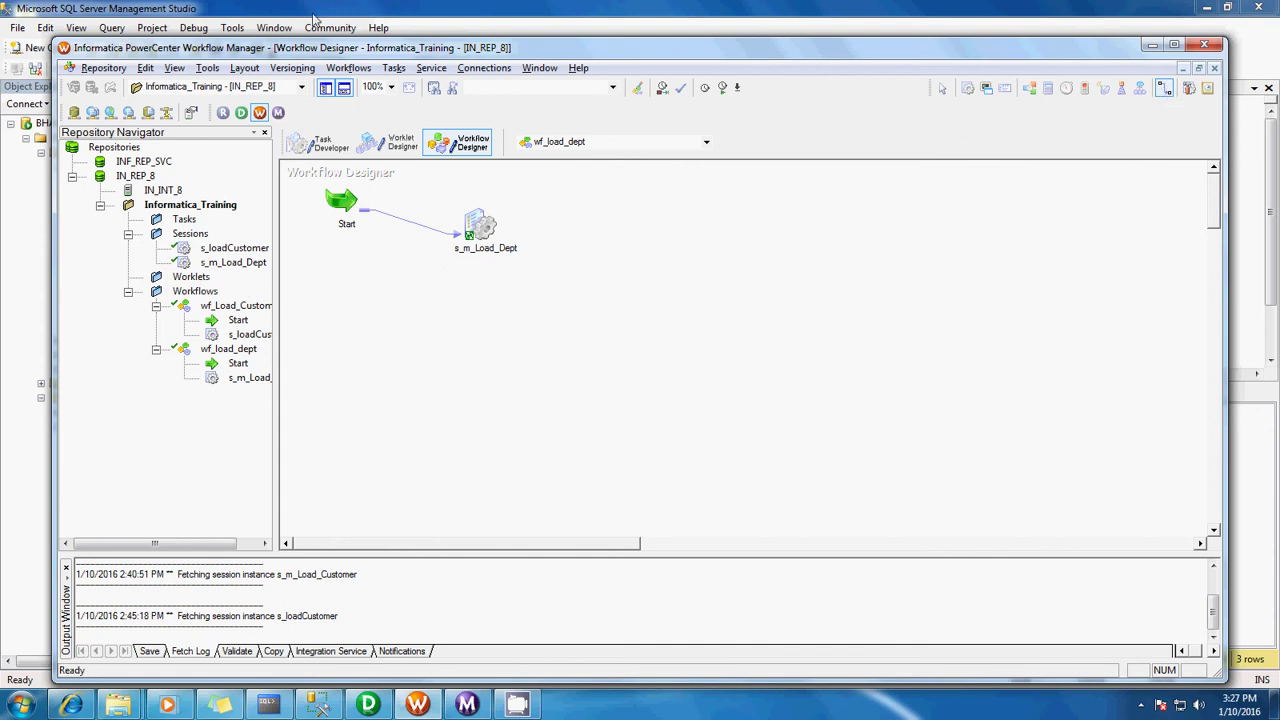
Step: Validate the wf_load_dept workflow and save it to the repository
click(348, 67)
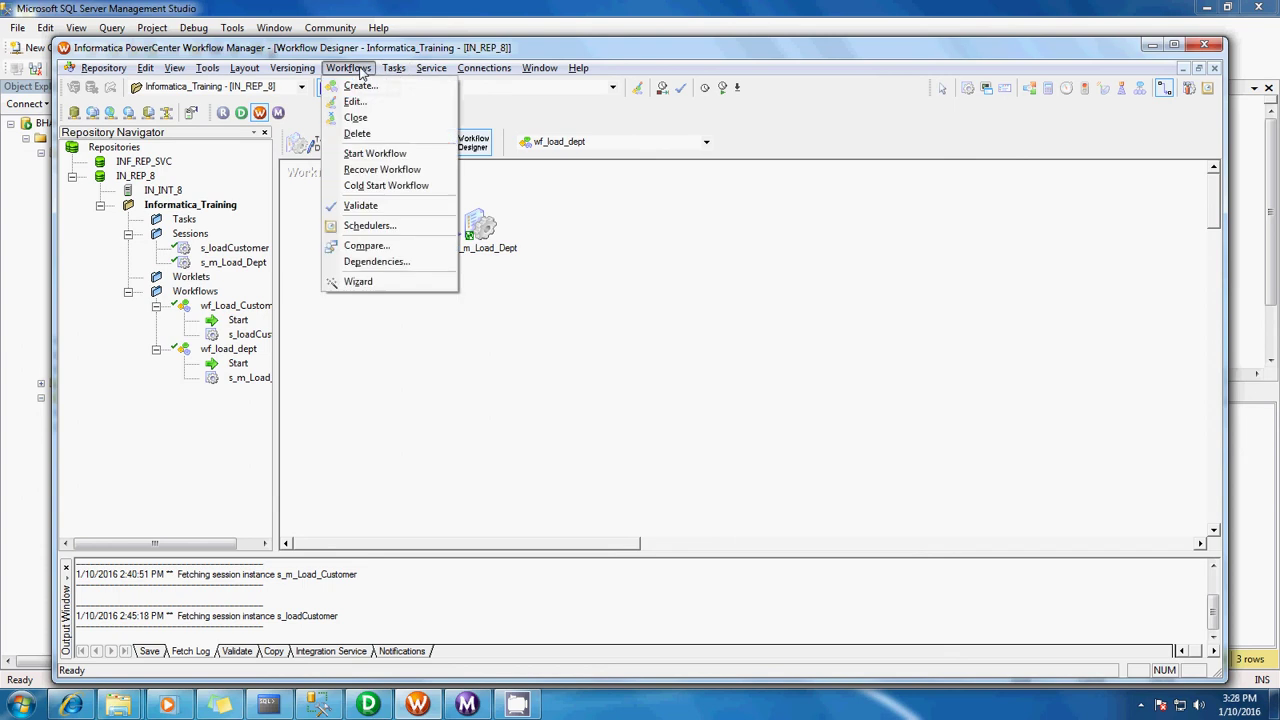
click(358, 206)
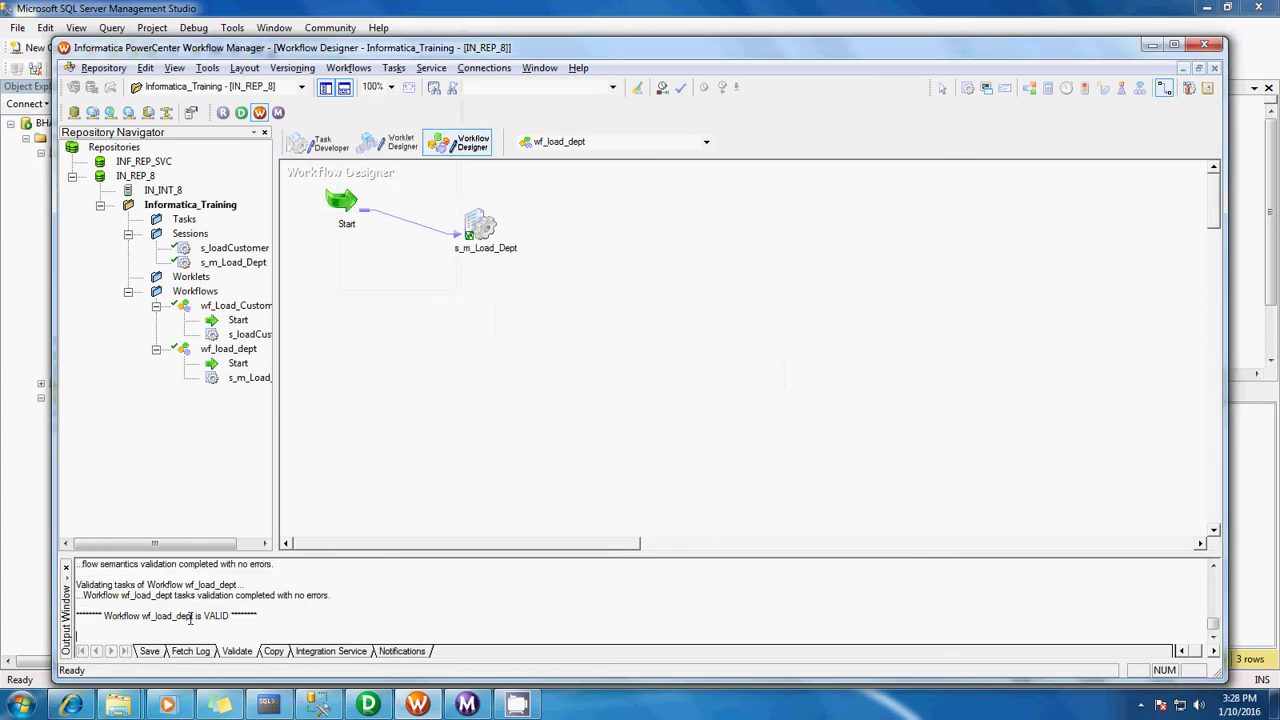
key(ctrl+s)
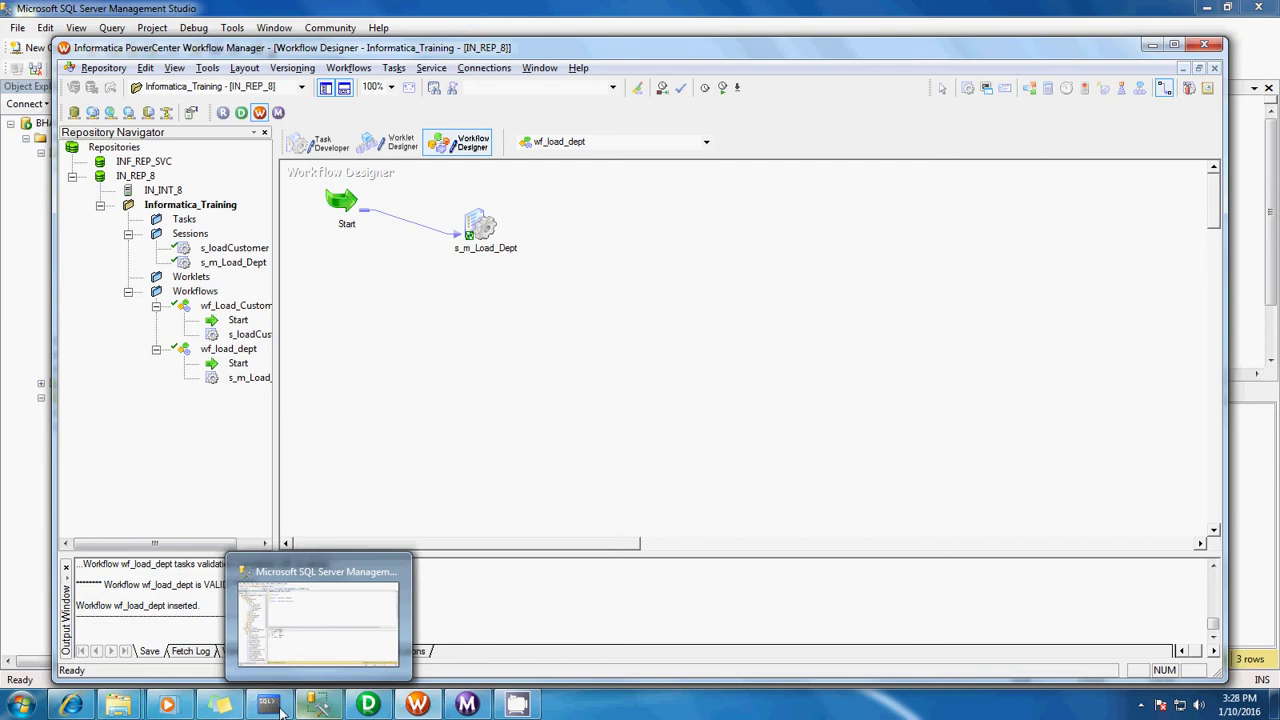
Step: Switch to SQL Command Line and query all rows of the Department_D_ORCL table
click(267, 705)
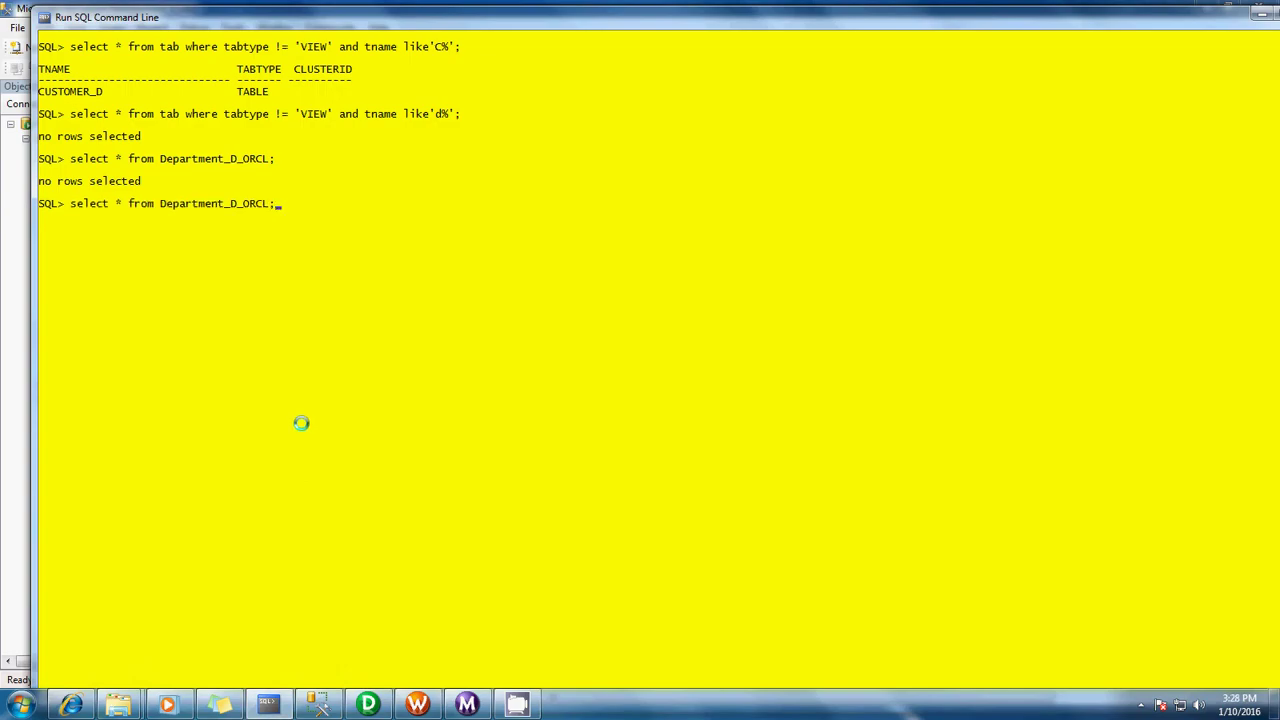
key(Return)
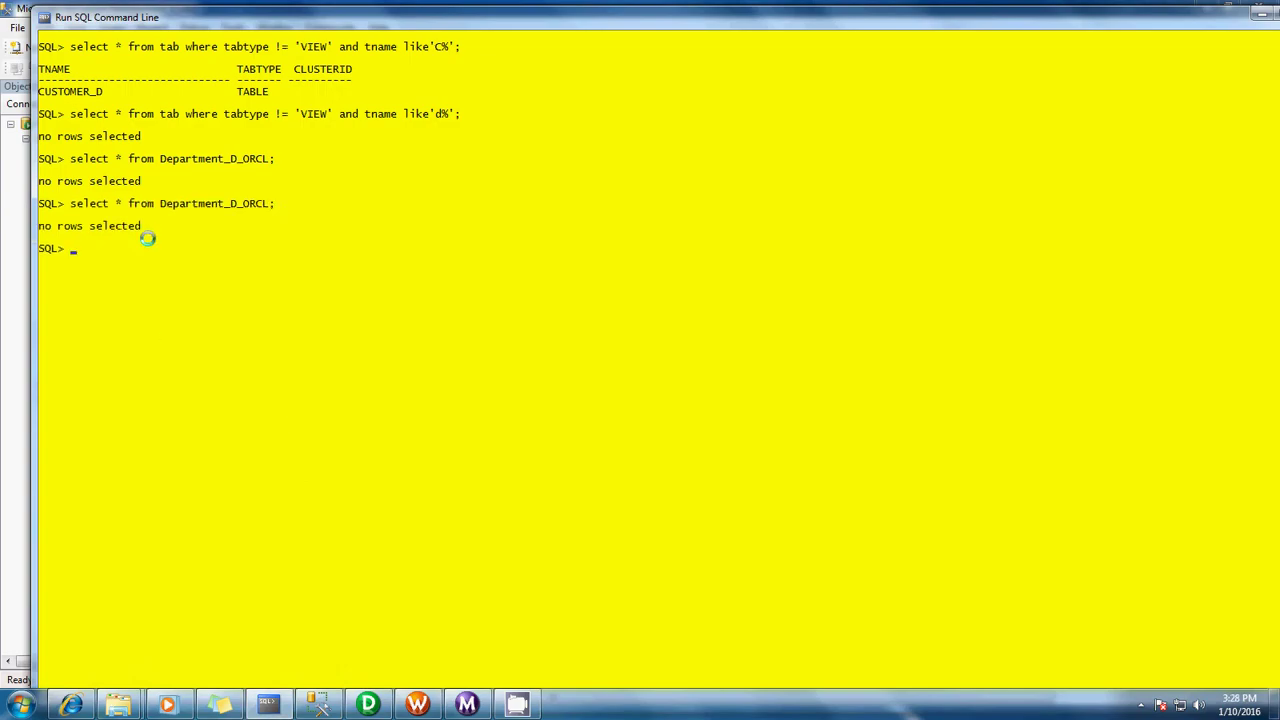
Step: Switch to SQL Server Management Studio and rerun only the dbo.Department select query to view the source rows
click(318, 705)
drag(450, 178, 196, 184)
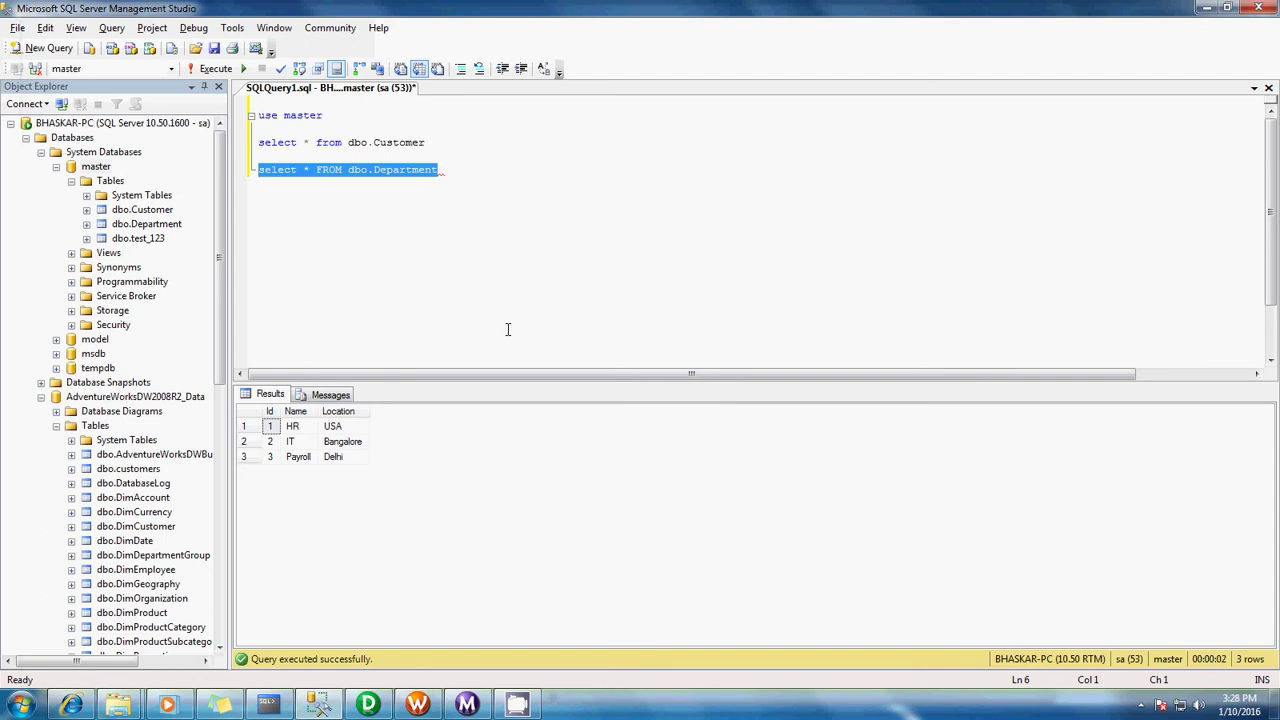
key(F5)
key(alt+Tab)
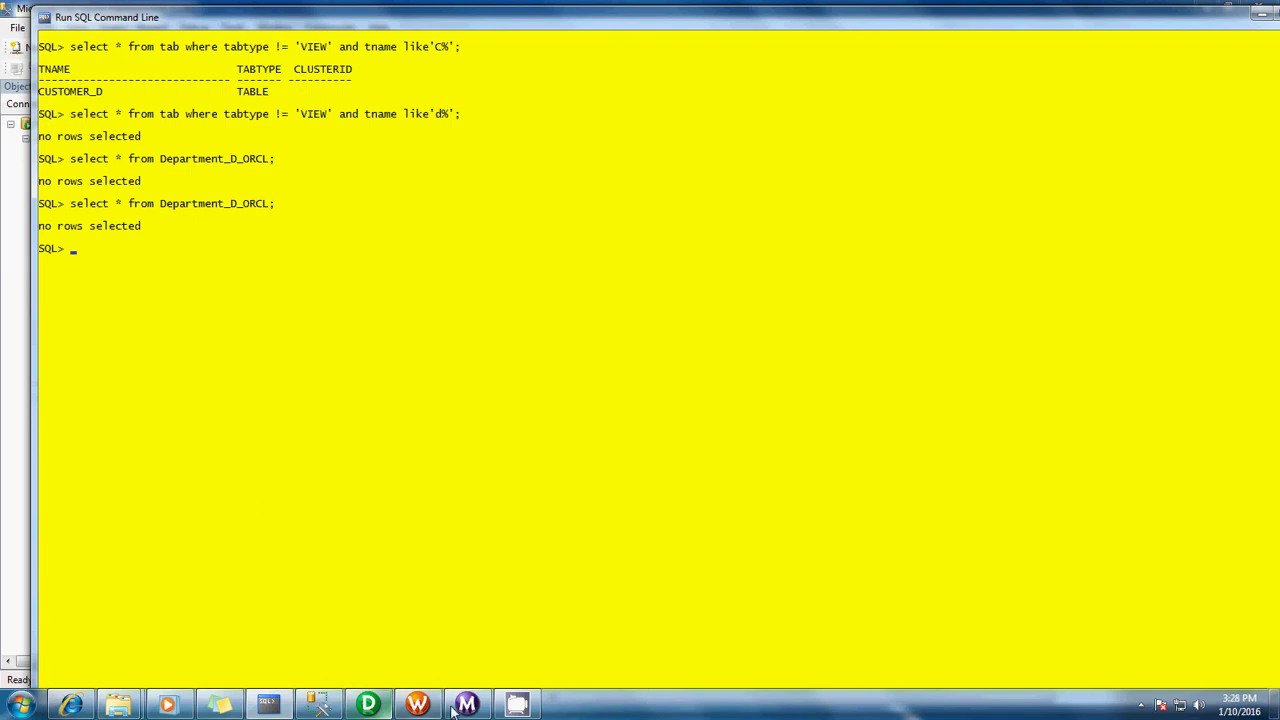
Step: Switch to Workflow Manager and start the wf_load_dept workflow
click(418, 706)
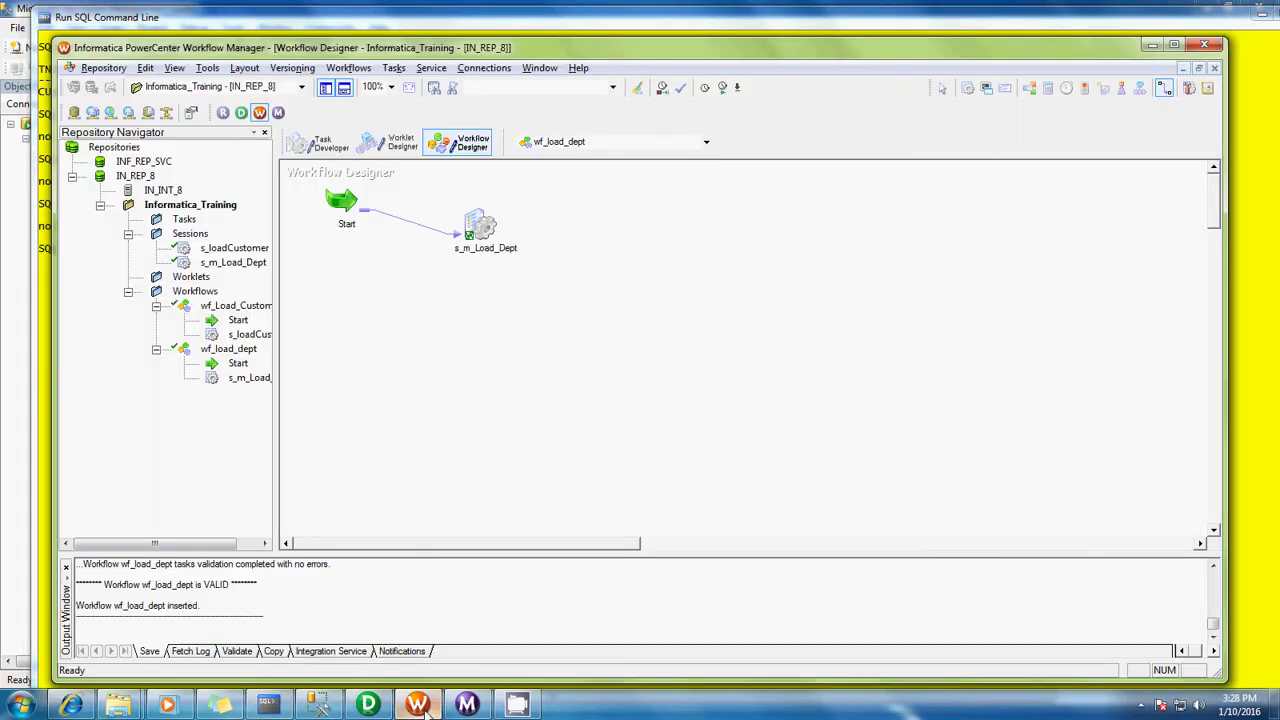
right_click(425, 285)
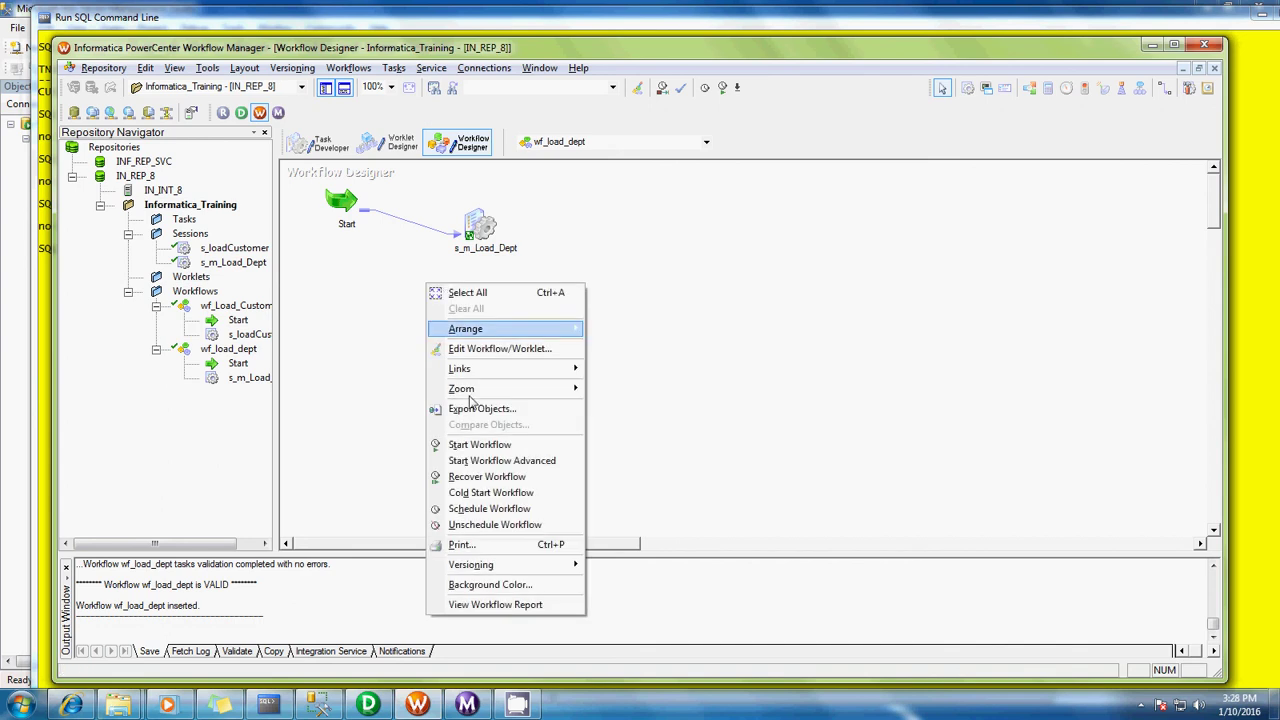
click(475, 446)
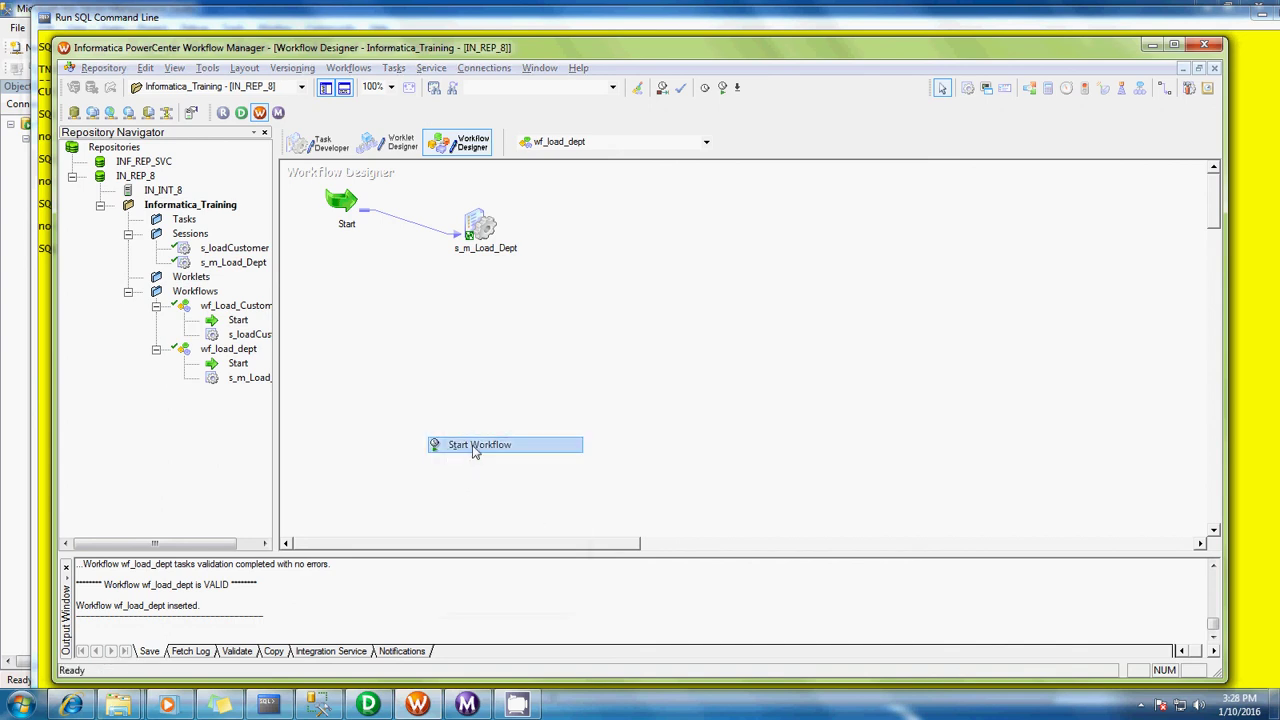
Step: Switch to Workflow Monitor and follow the wf_load_dept run, widening the output log to read its task updates
click(466, 705)
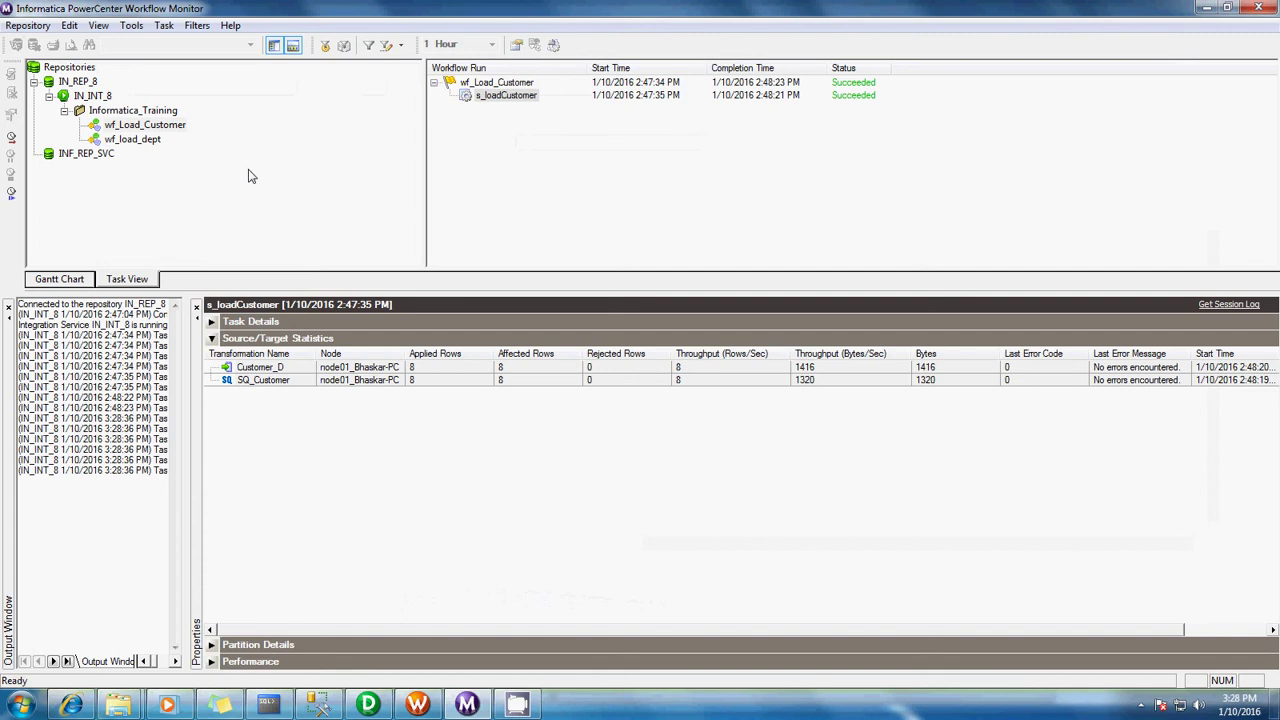
click(136, 142)
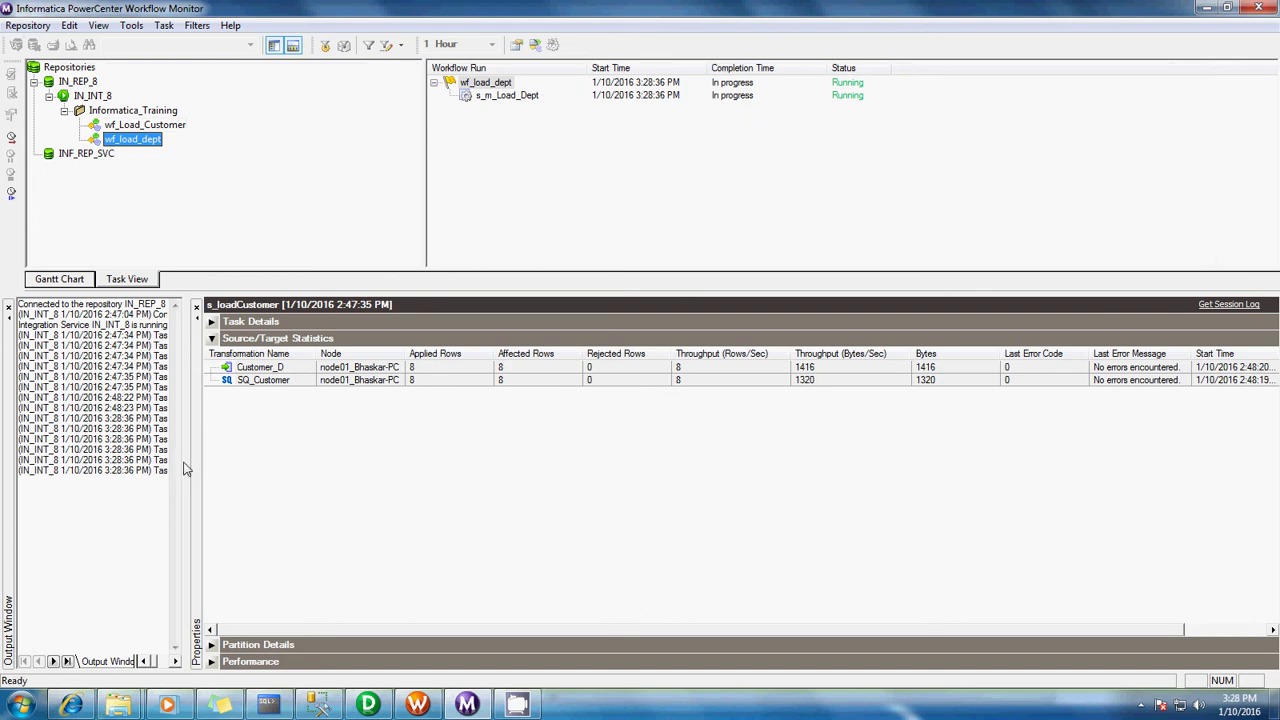
drag(184, 460, 556, 484)
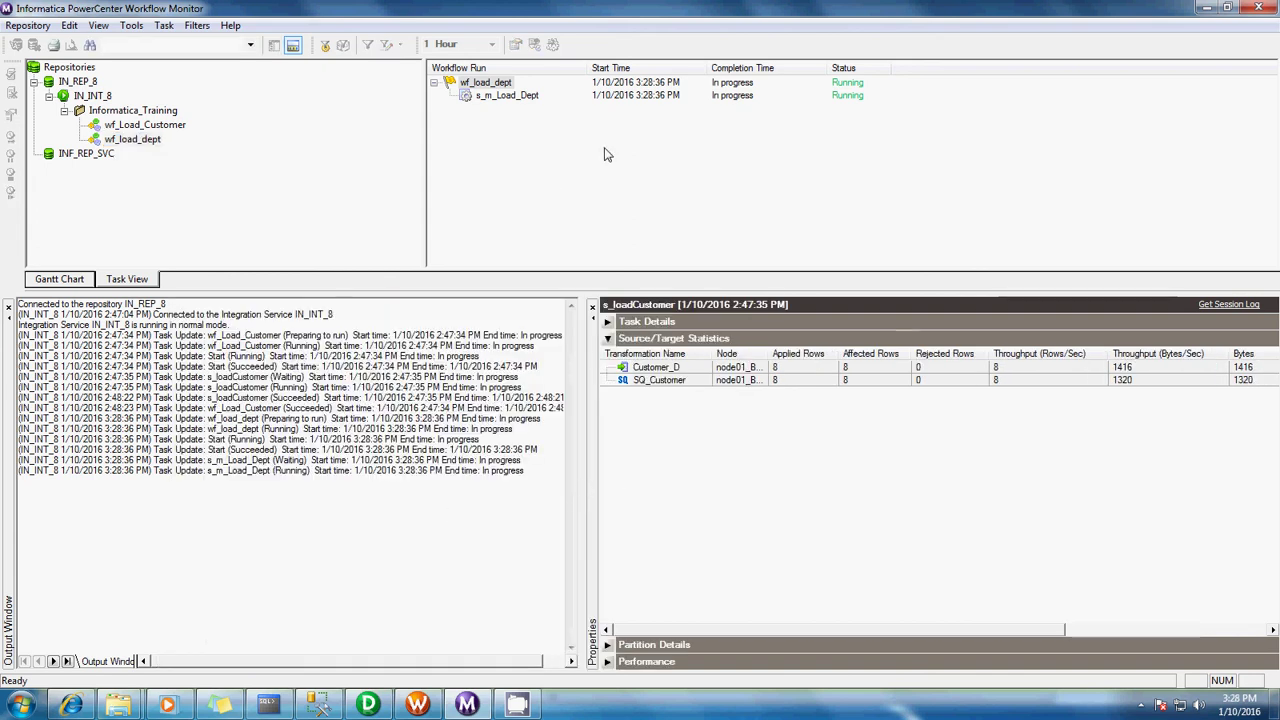
click(580, 150)
click(505, 96)
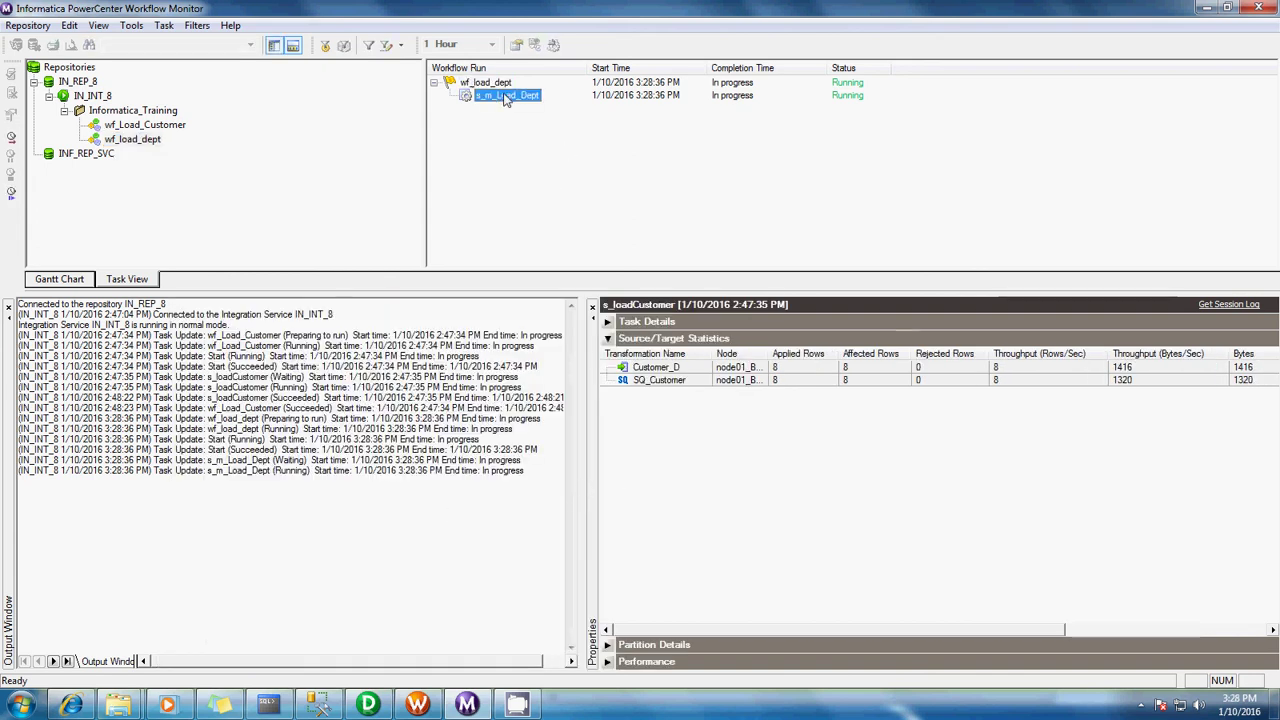
click(326, 515)
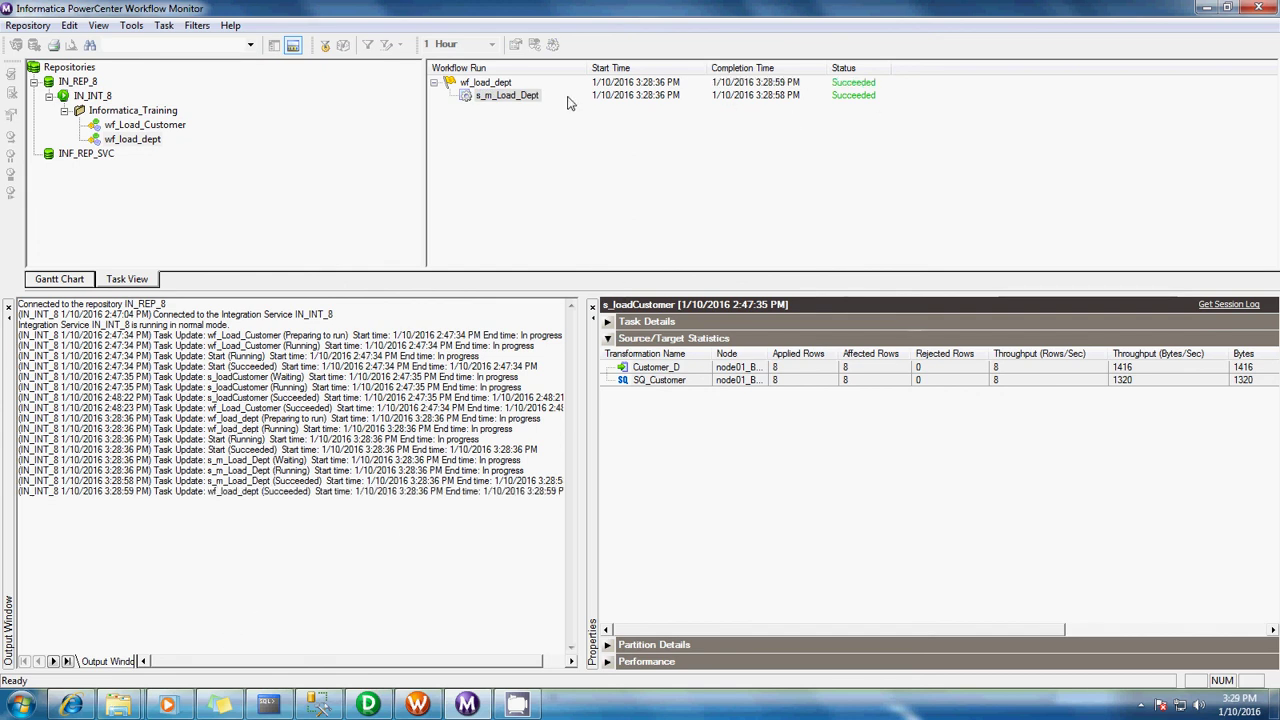
Step: View the session log of the s_m_Load_Dept run and close it
right_click(524, 96)
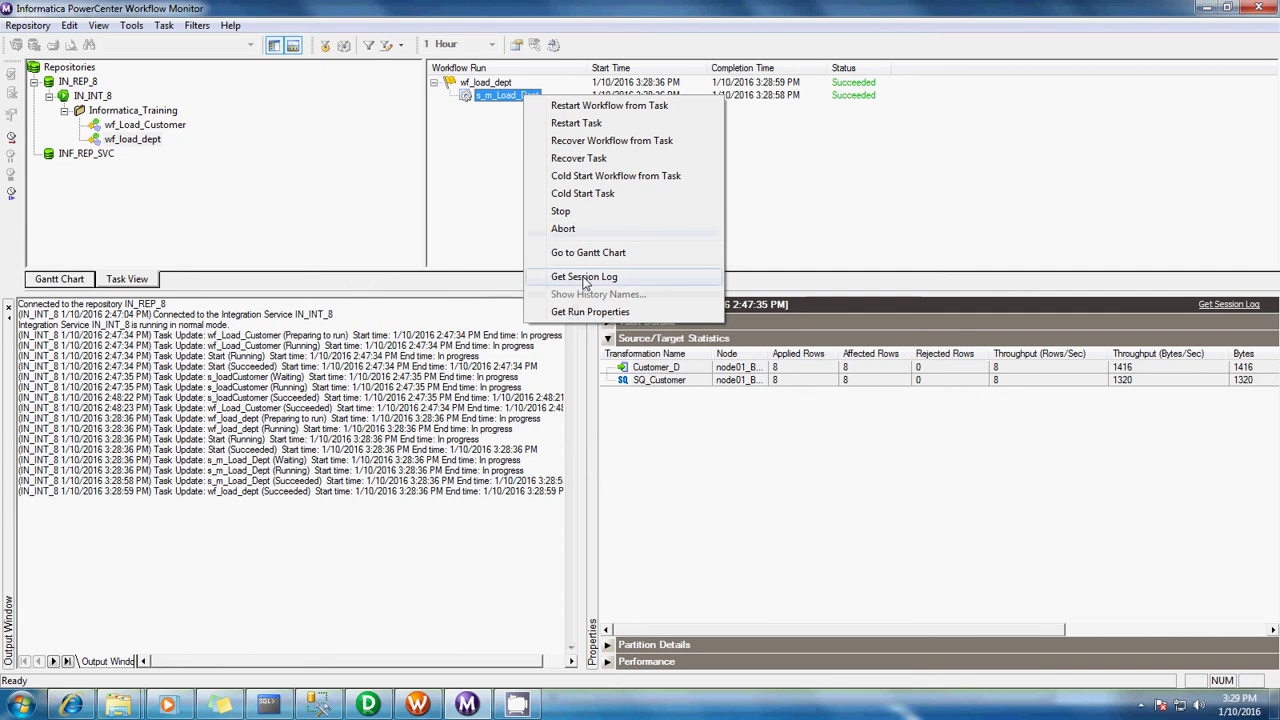
click(586, 283)
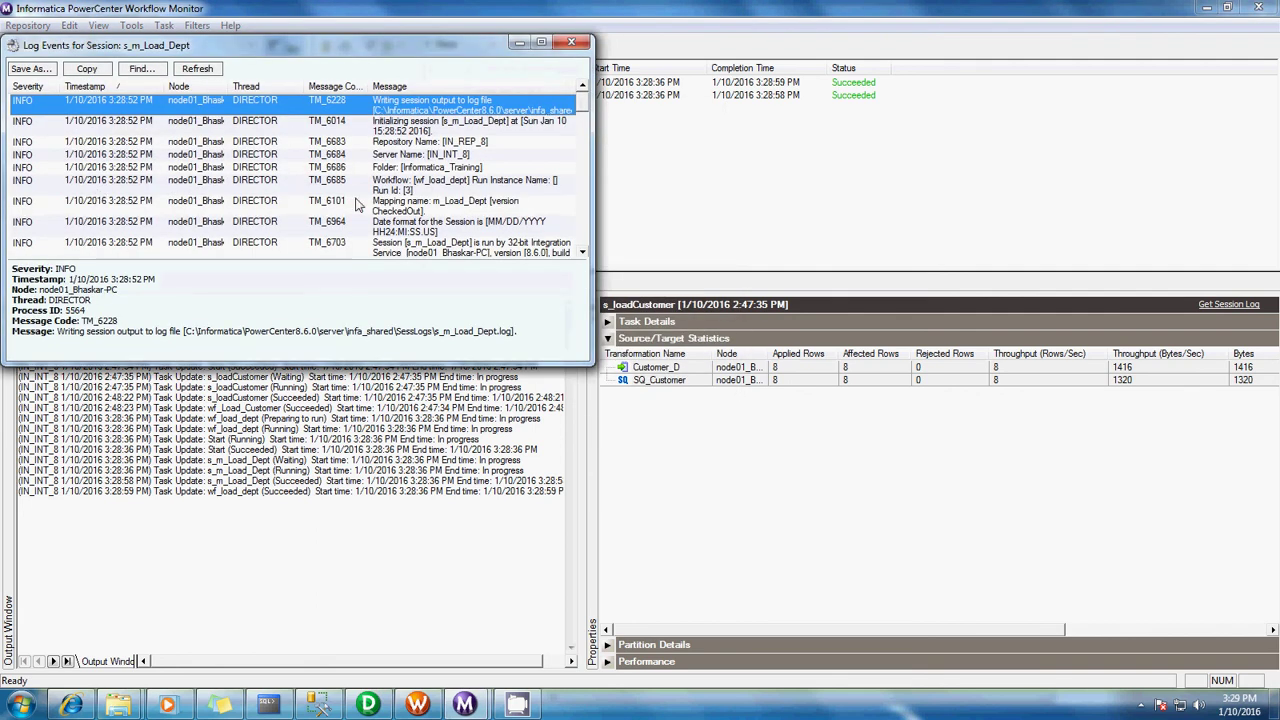
click(571, 42)
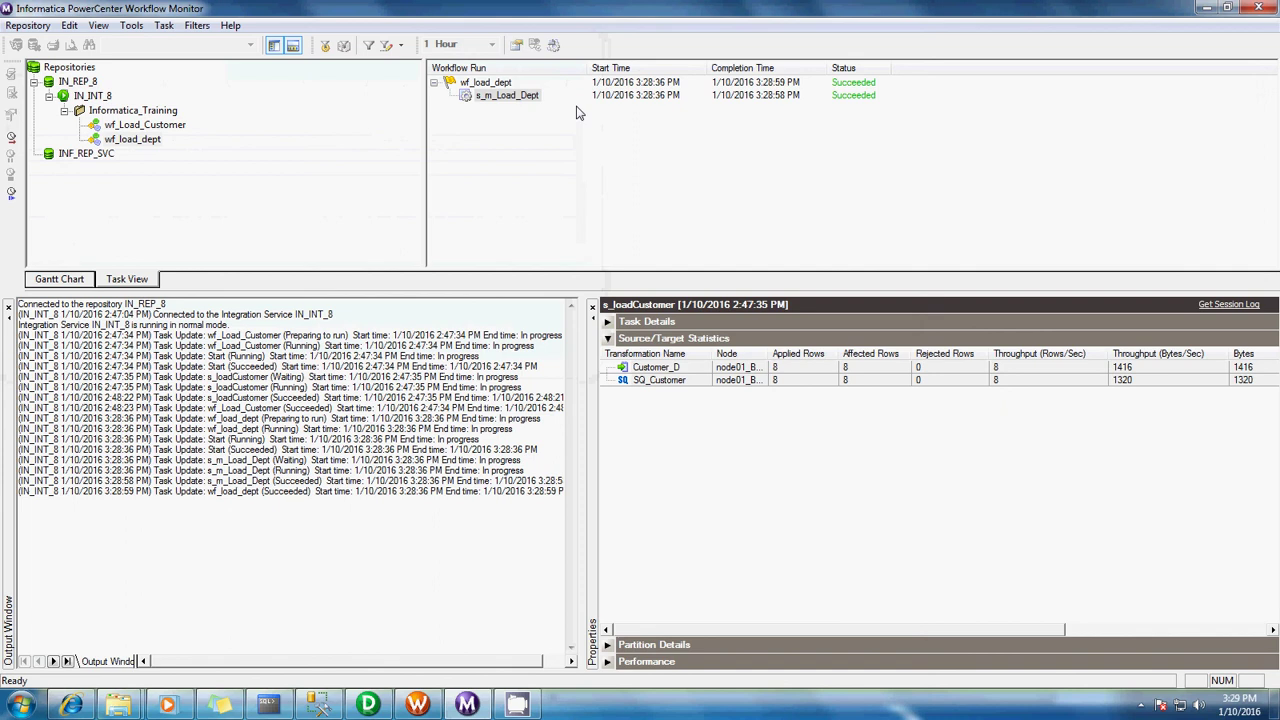
Step: Get the run properties of s_m_Load_Dept and review its source/target statistics
right_click(509, 105)
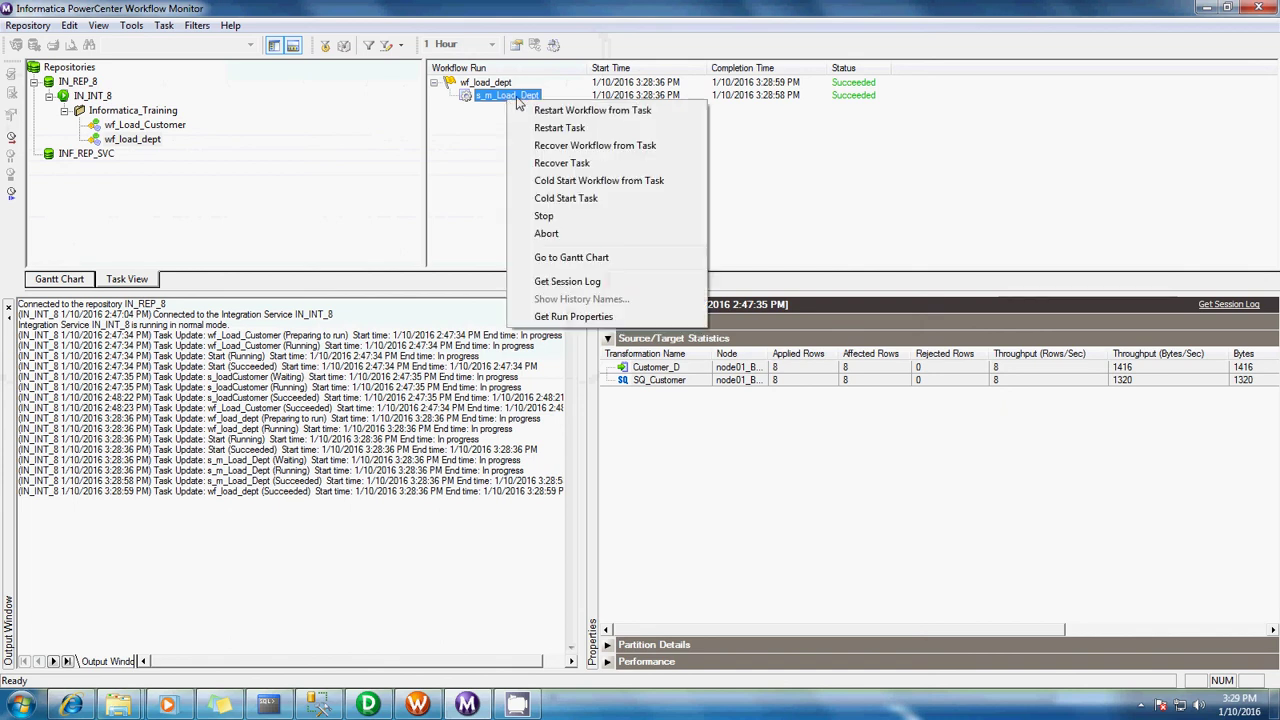
click(568, 282)
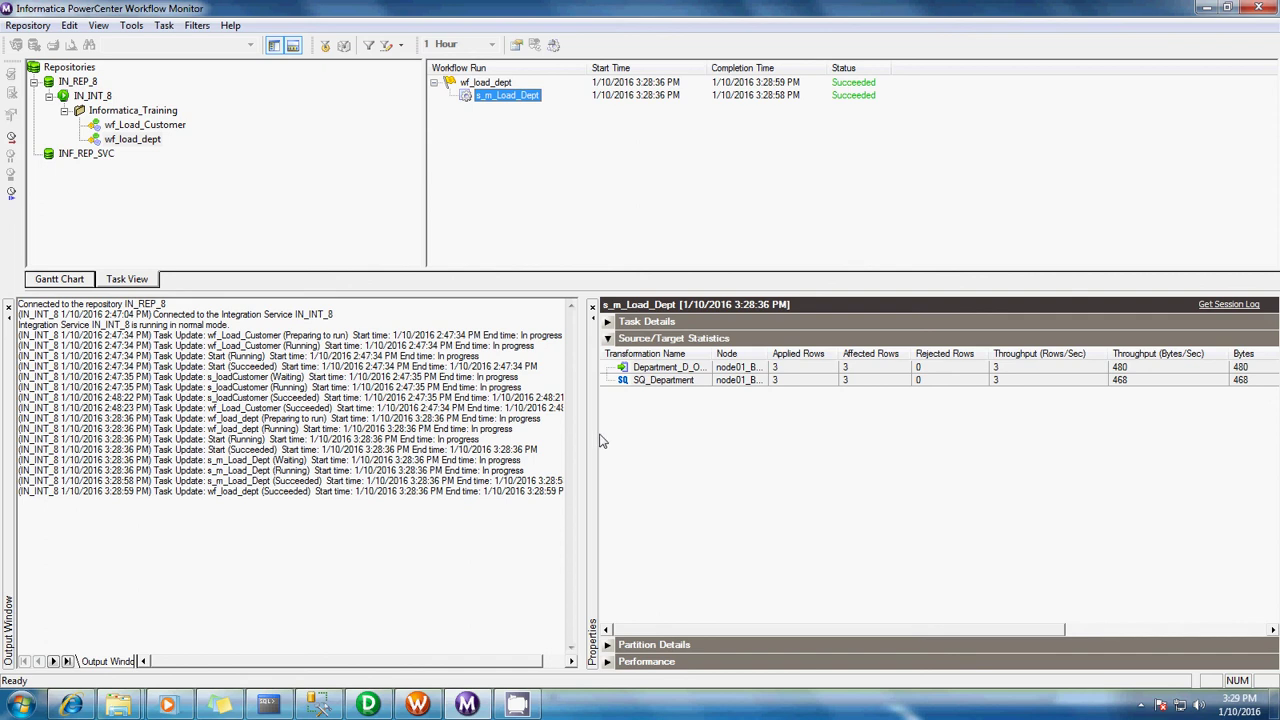
click(606, 339)
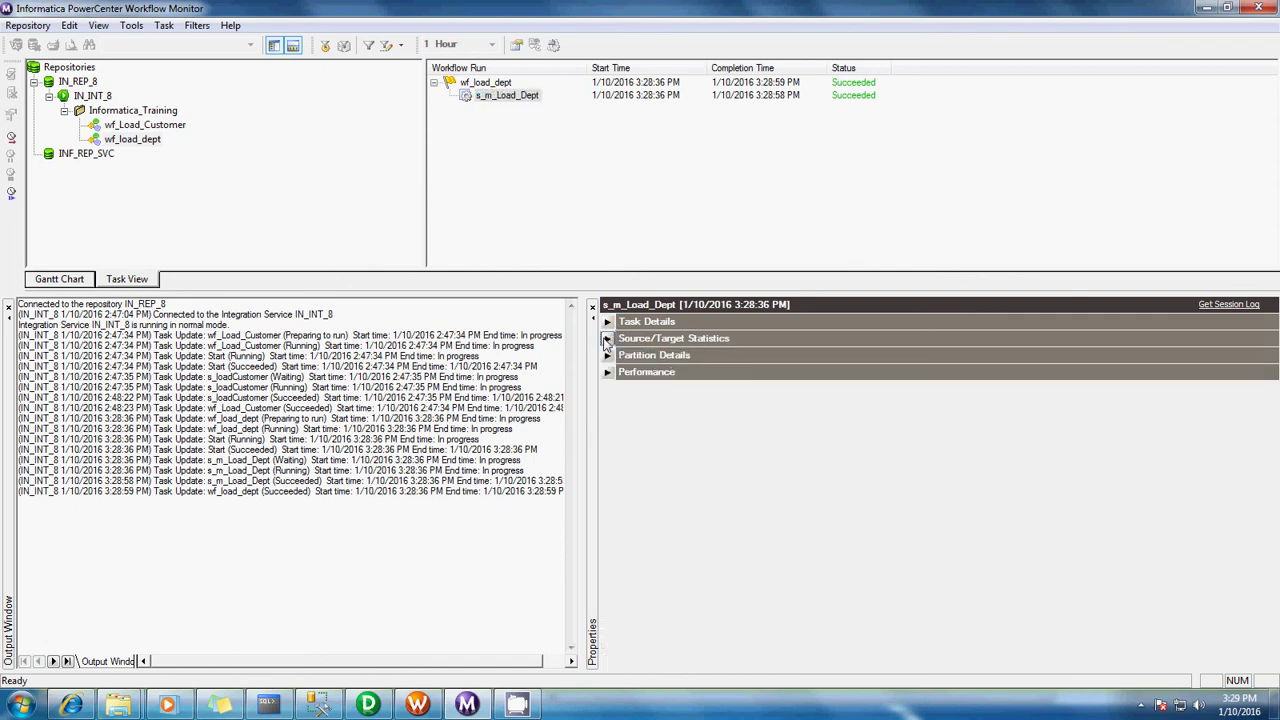
click(607, 339)
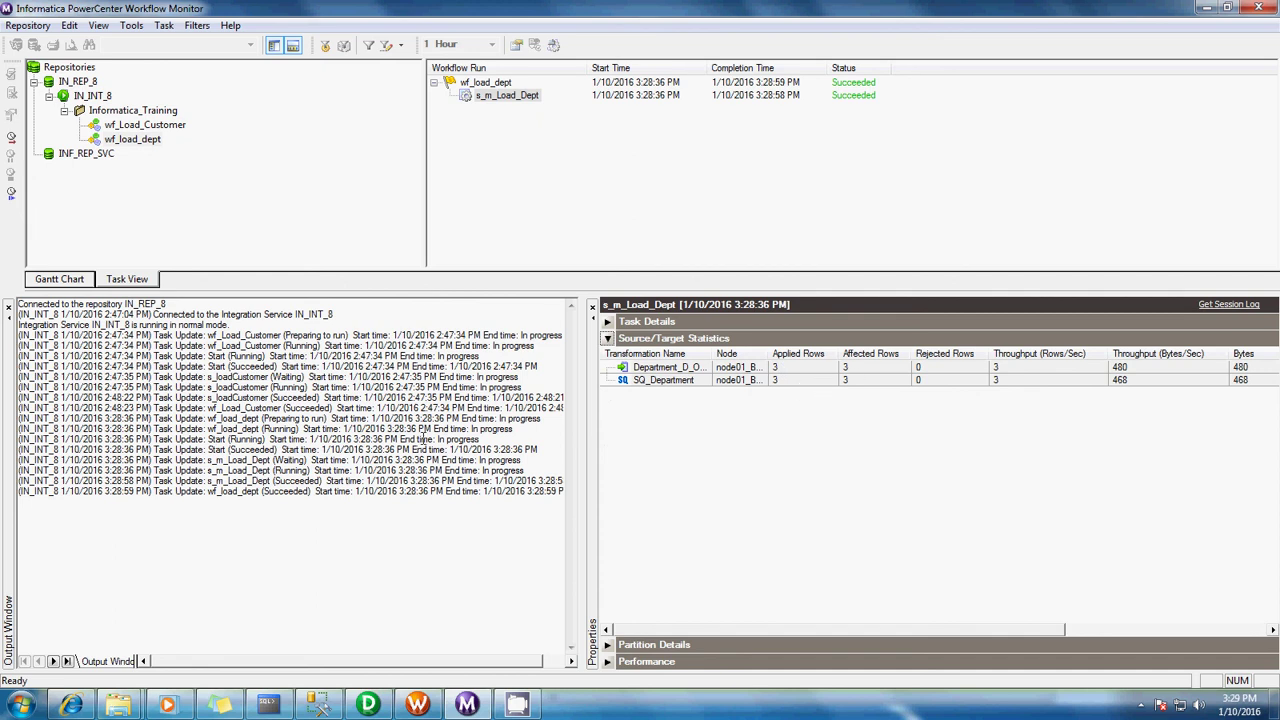
Step: Switch to SQL Command Line, query all rows of Department_D_ORCL again and compare them with the SQL Server Department rows
click(268, 704)
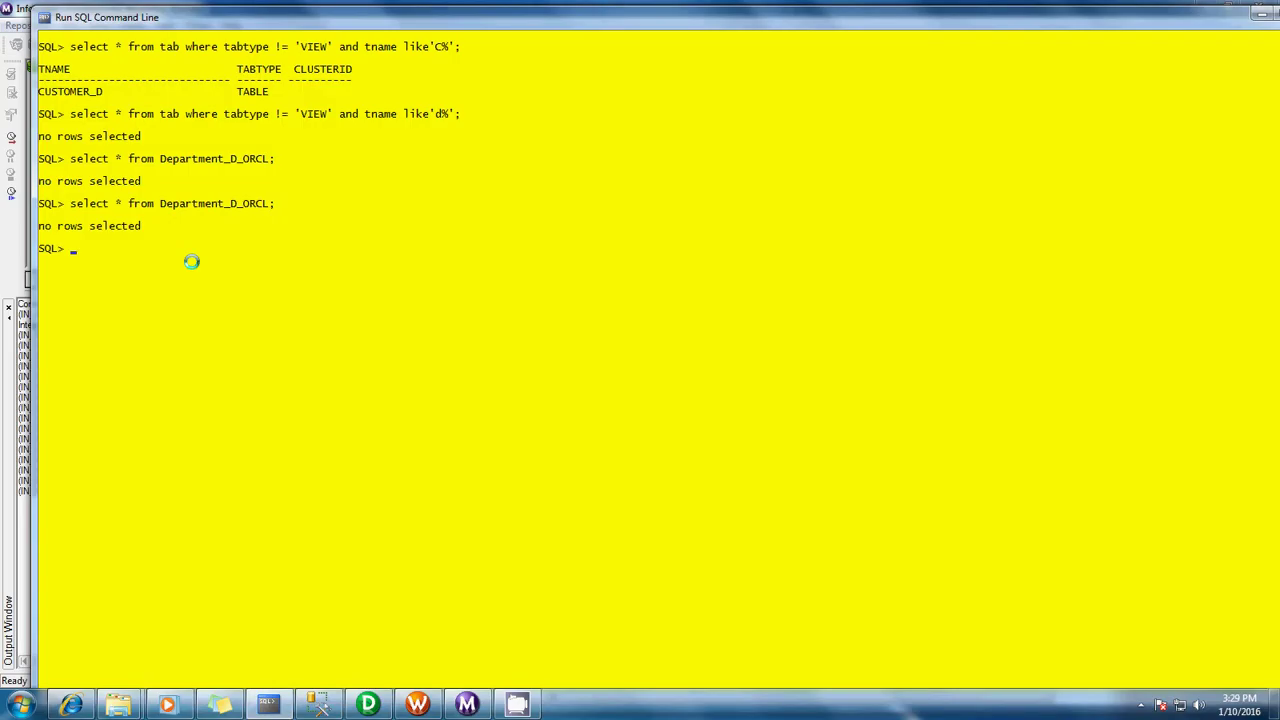
key(Up)
key(Return)
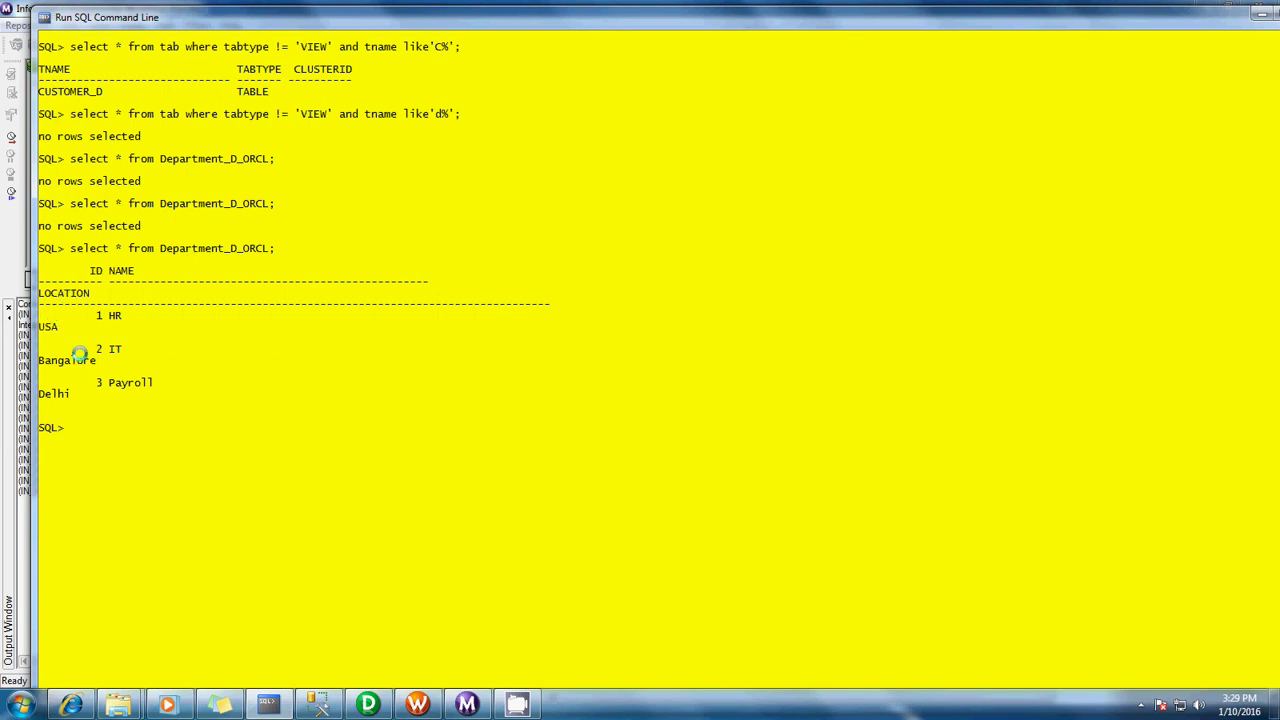
key(alt+Tab)
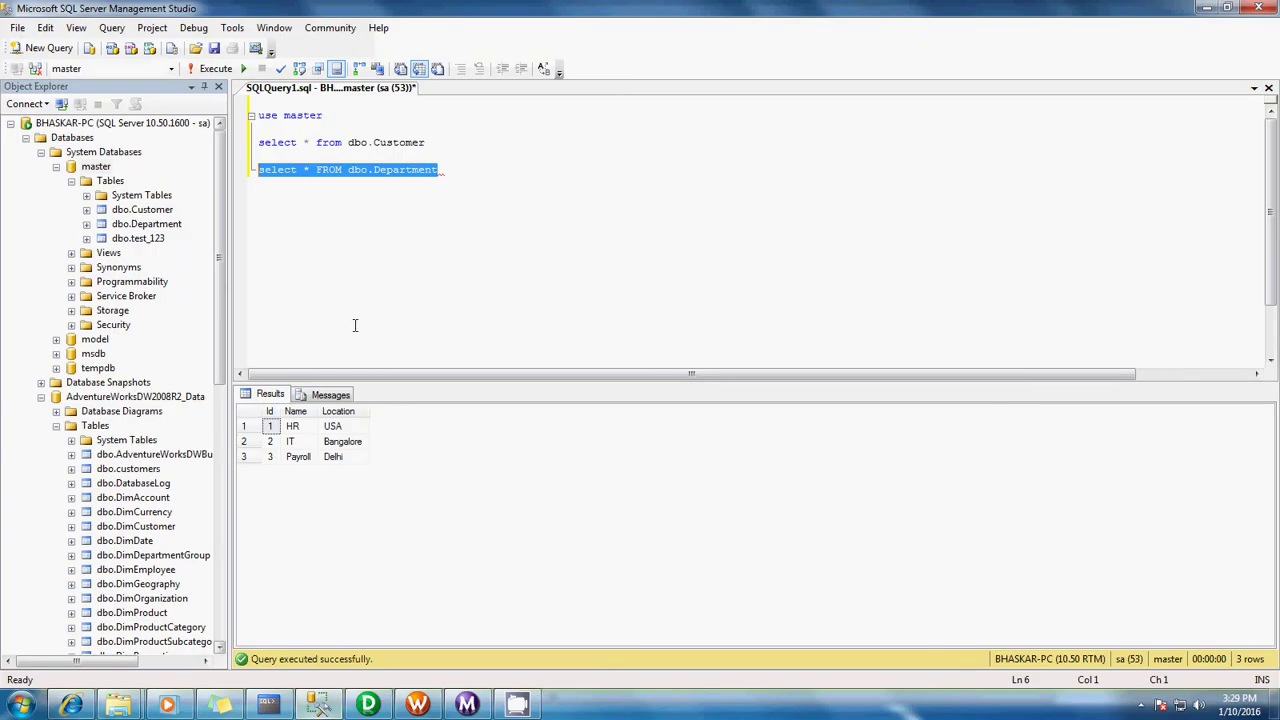
key(alt+Tab)
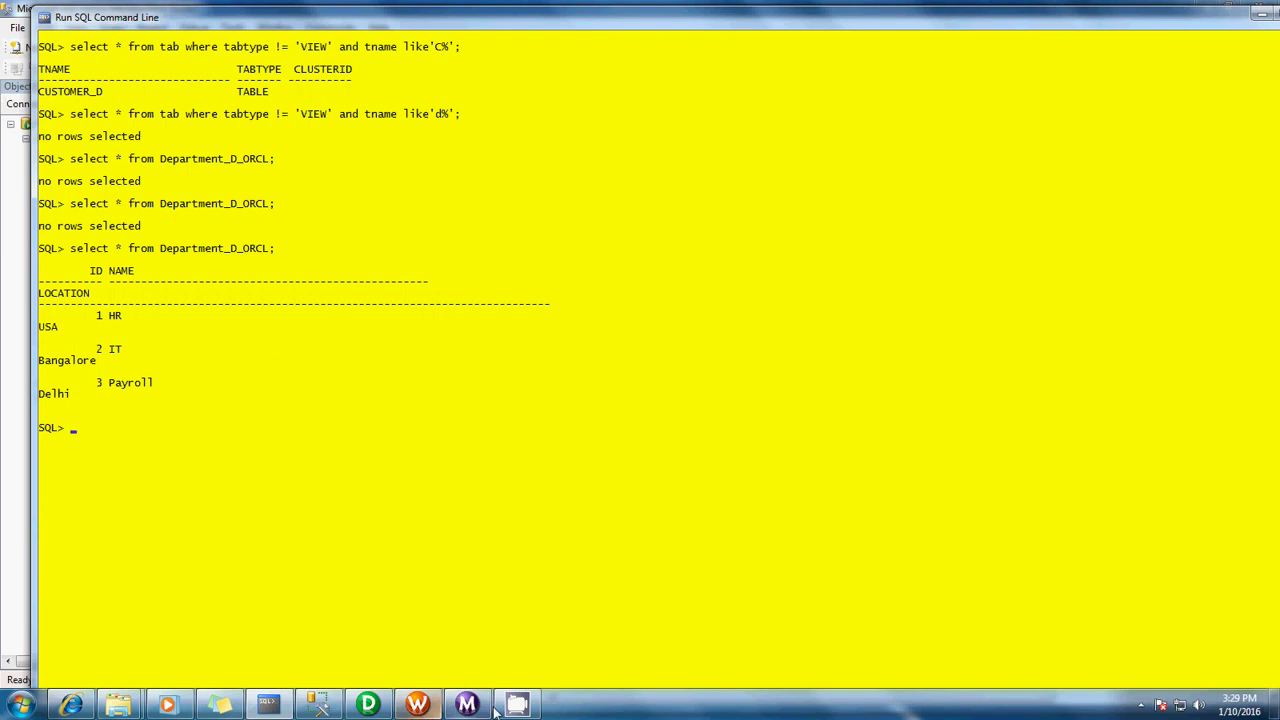
mouse_move(499, 709)
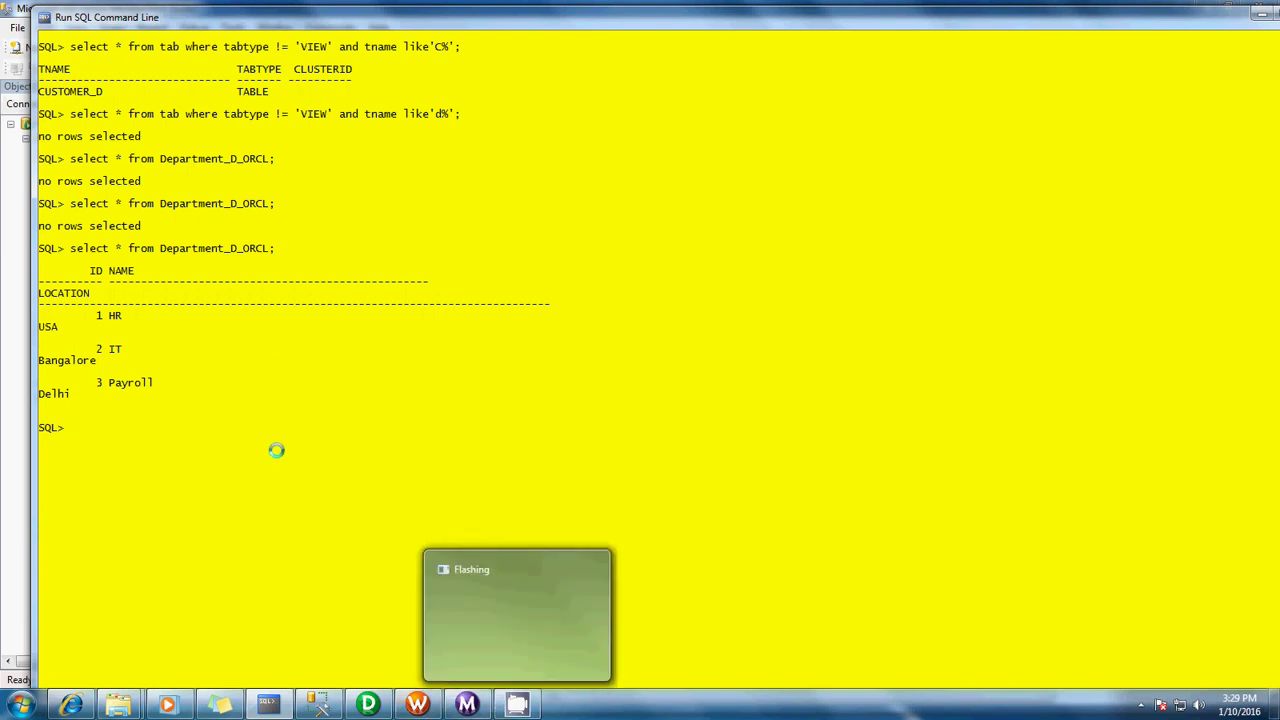